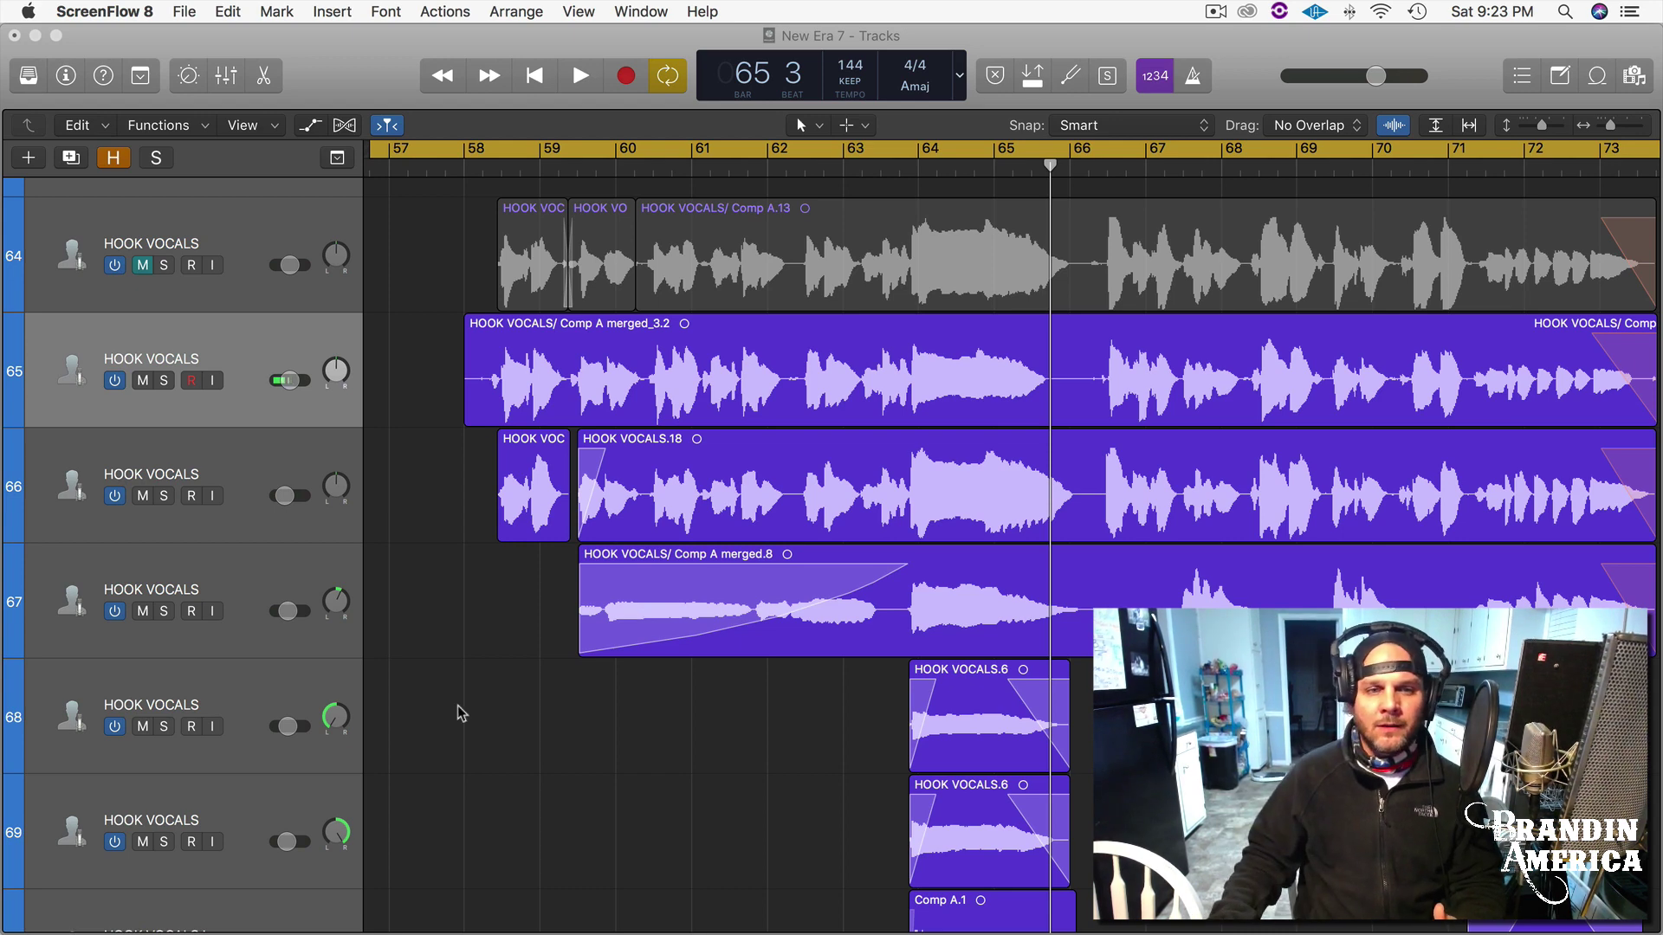
# Select the HOOK VOCALS/ Comp A merged_3.2 region on track 65.
pyautogui.scroll(-1, 449, 385)
pyautogui.hscroll(1, 449, 384)
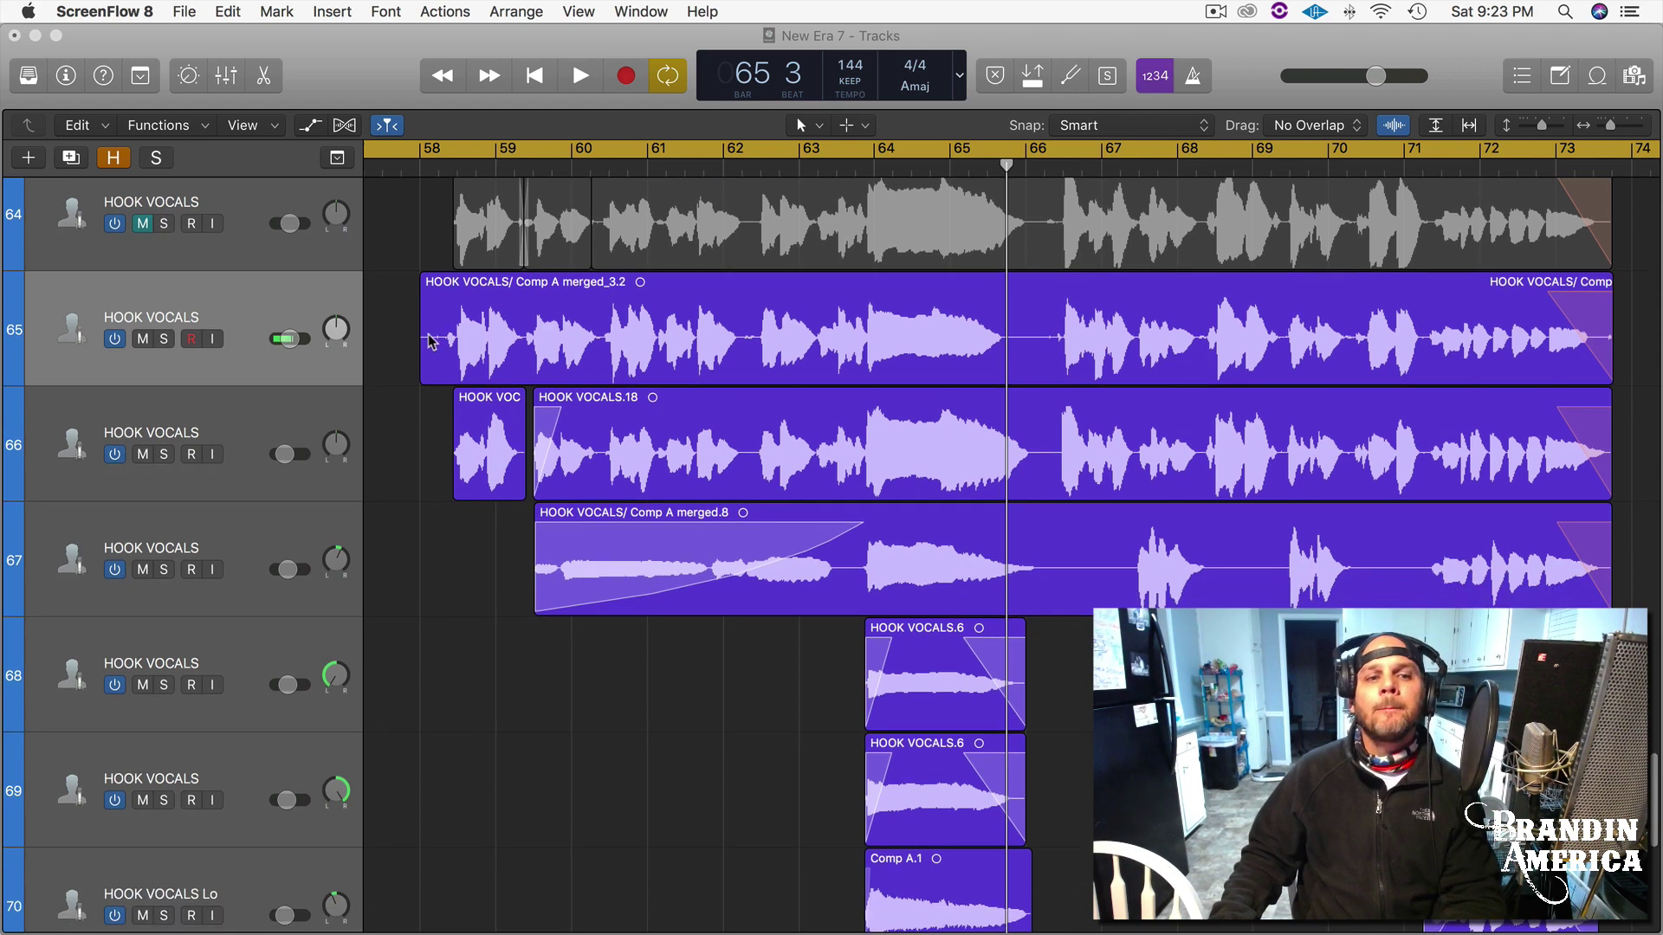
pyautogui.click(526, 349)
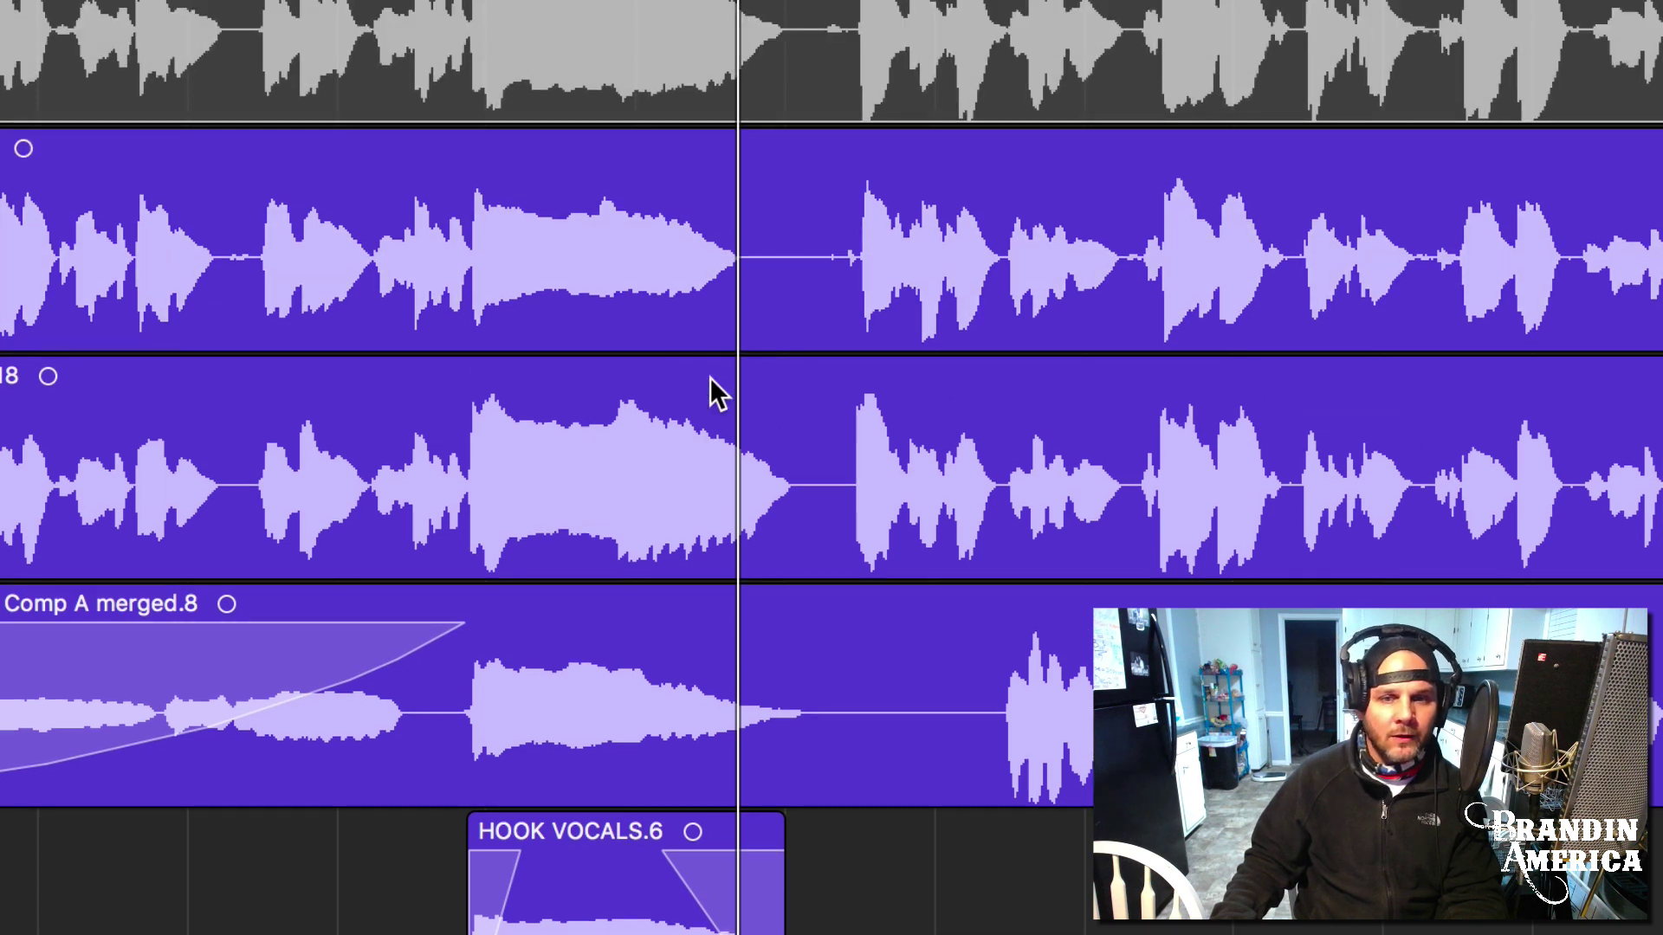
pyautogui.click(708, 435)
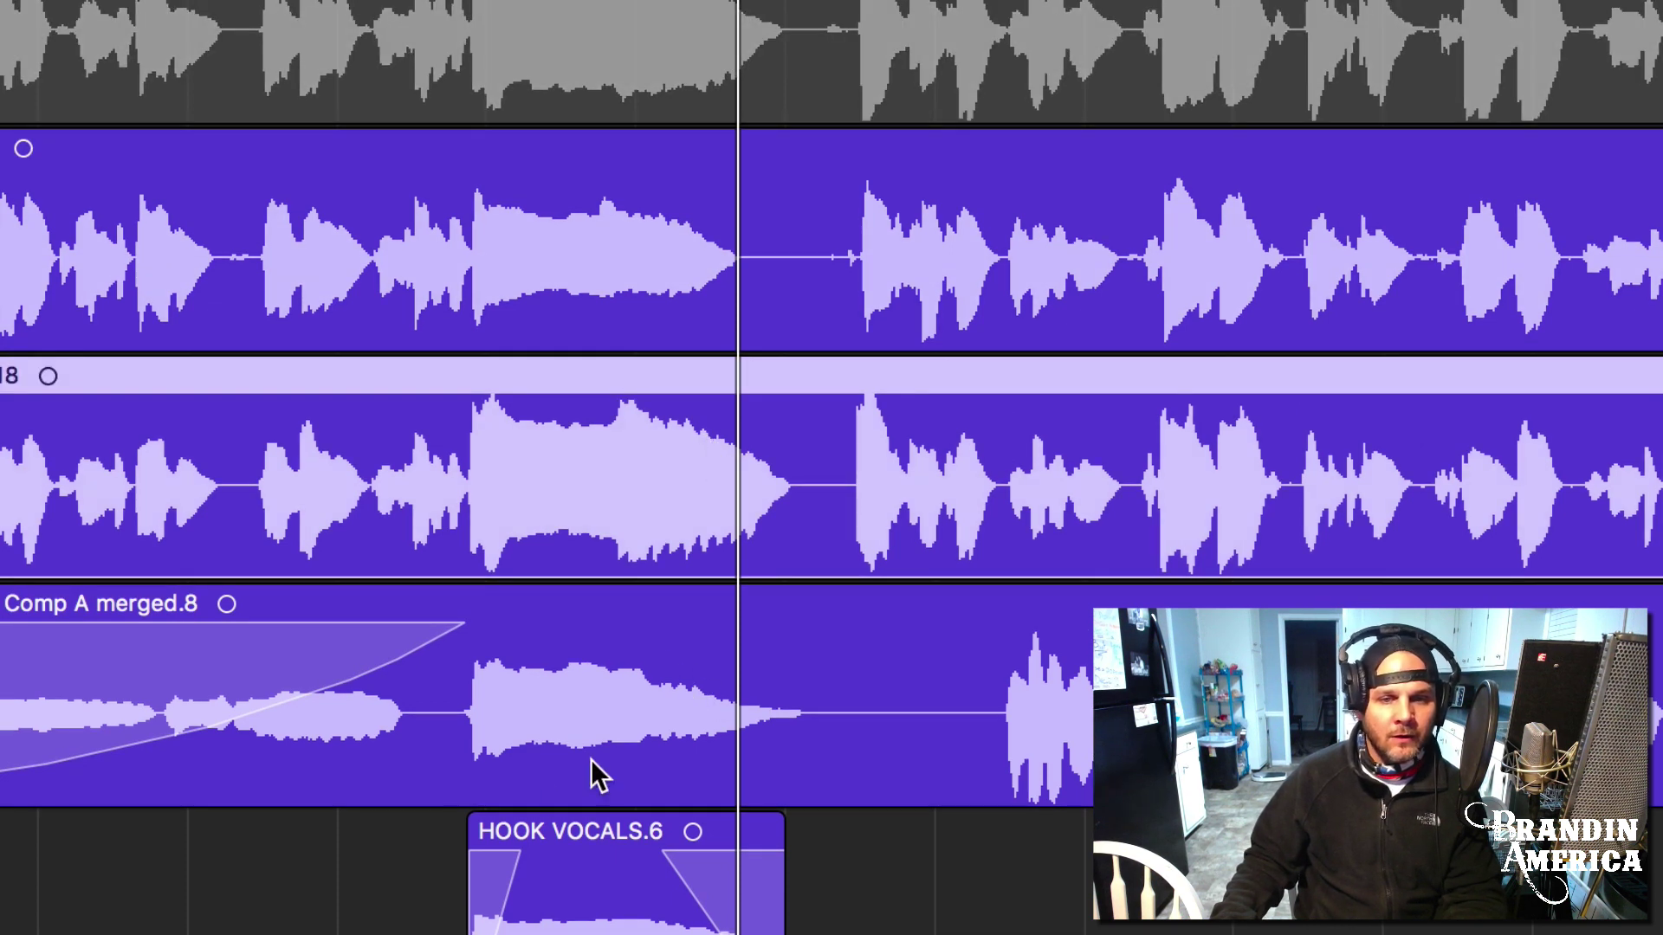
pyautogui.click(693, 251)
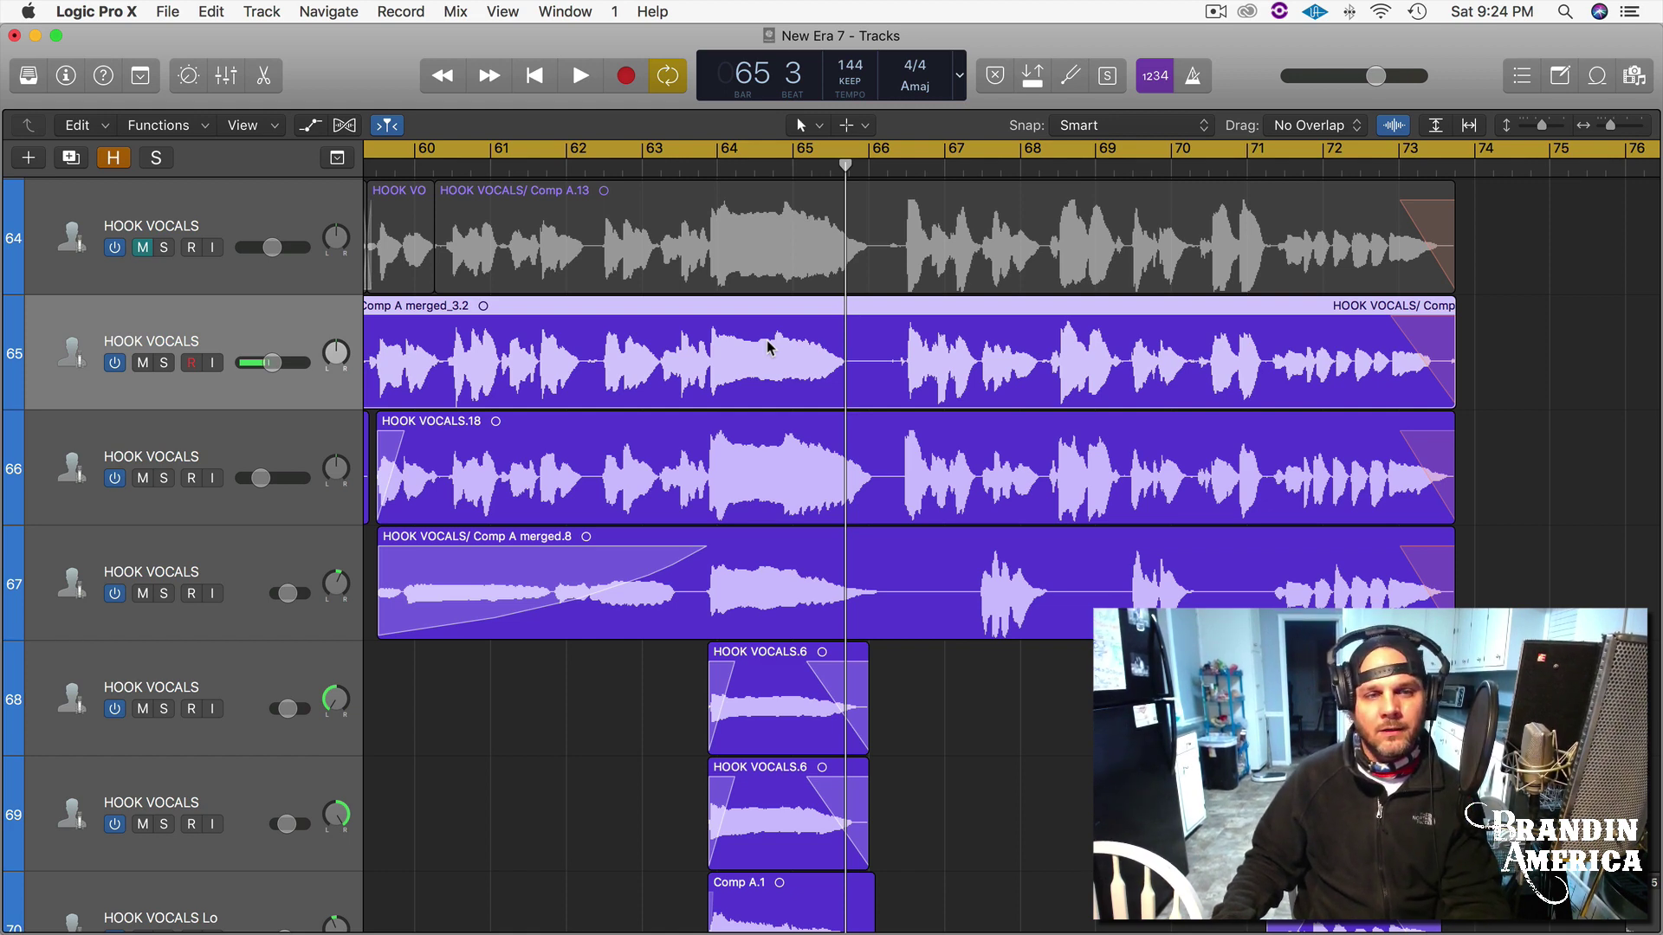
pyautogui.hscroll(-3, 759, 348)
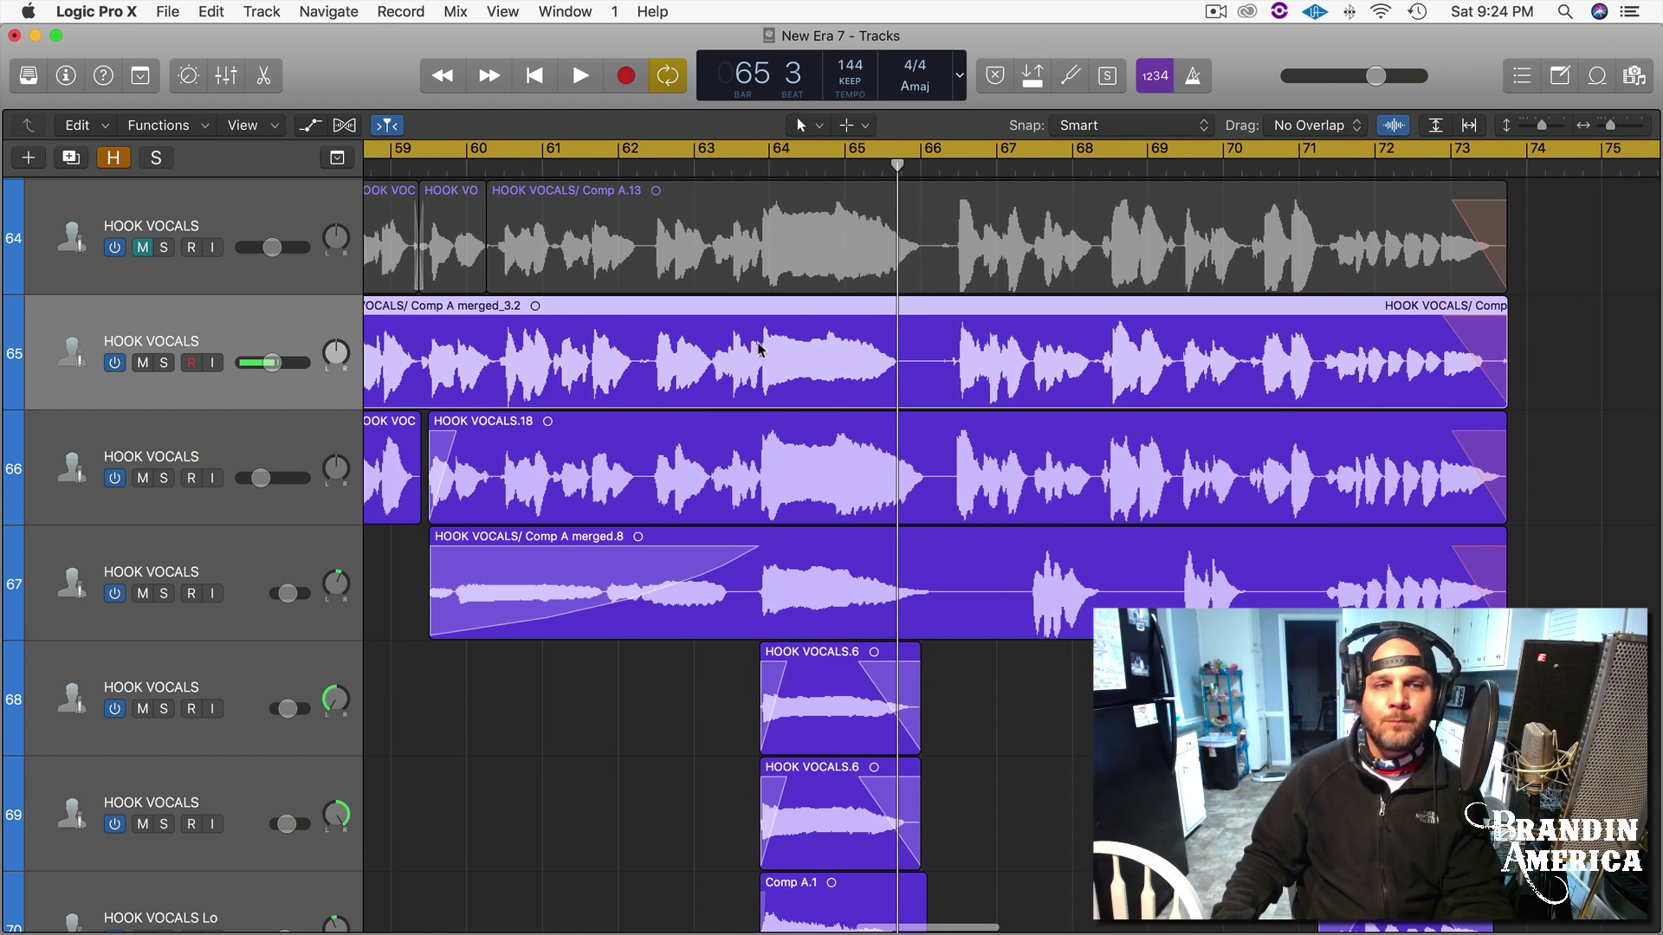
pyautogui.hscroll(-1, 759, 348)
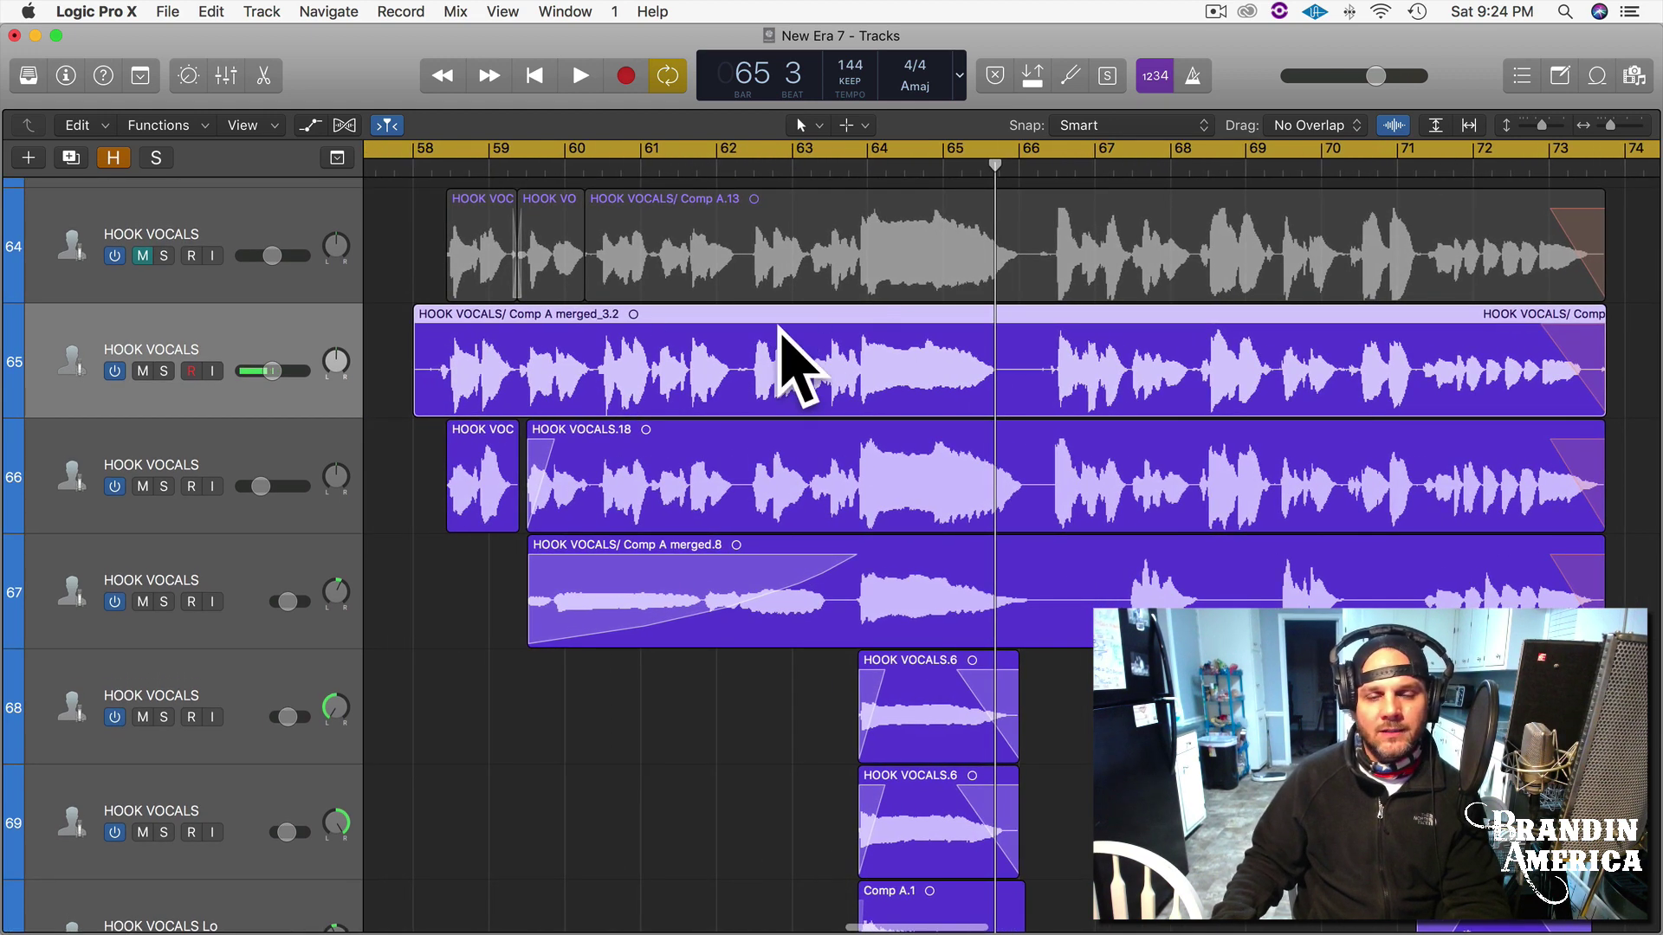
pyautogui.hscroll(2, 771, 349)
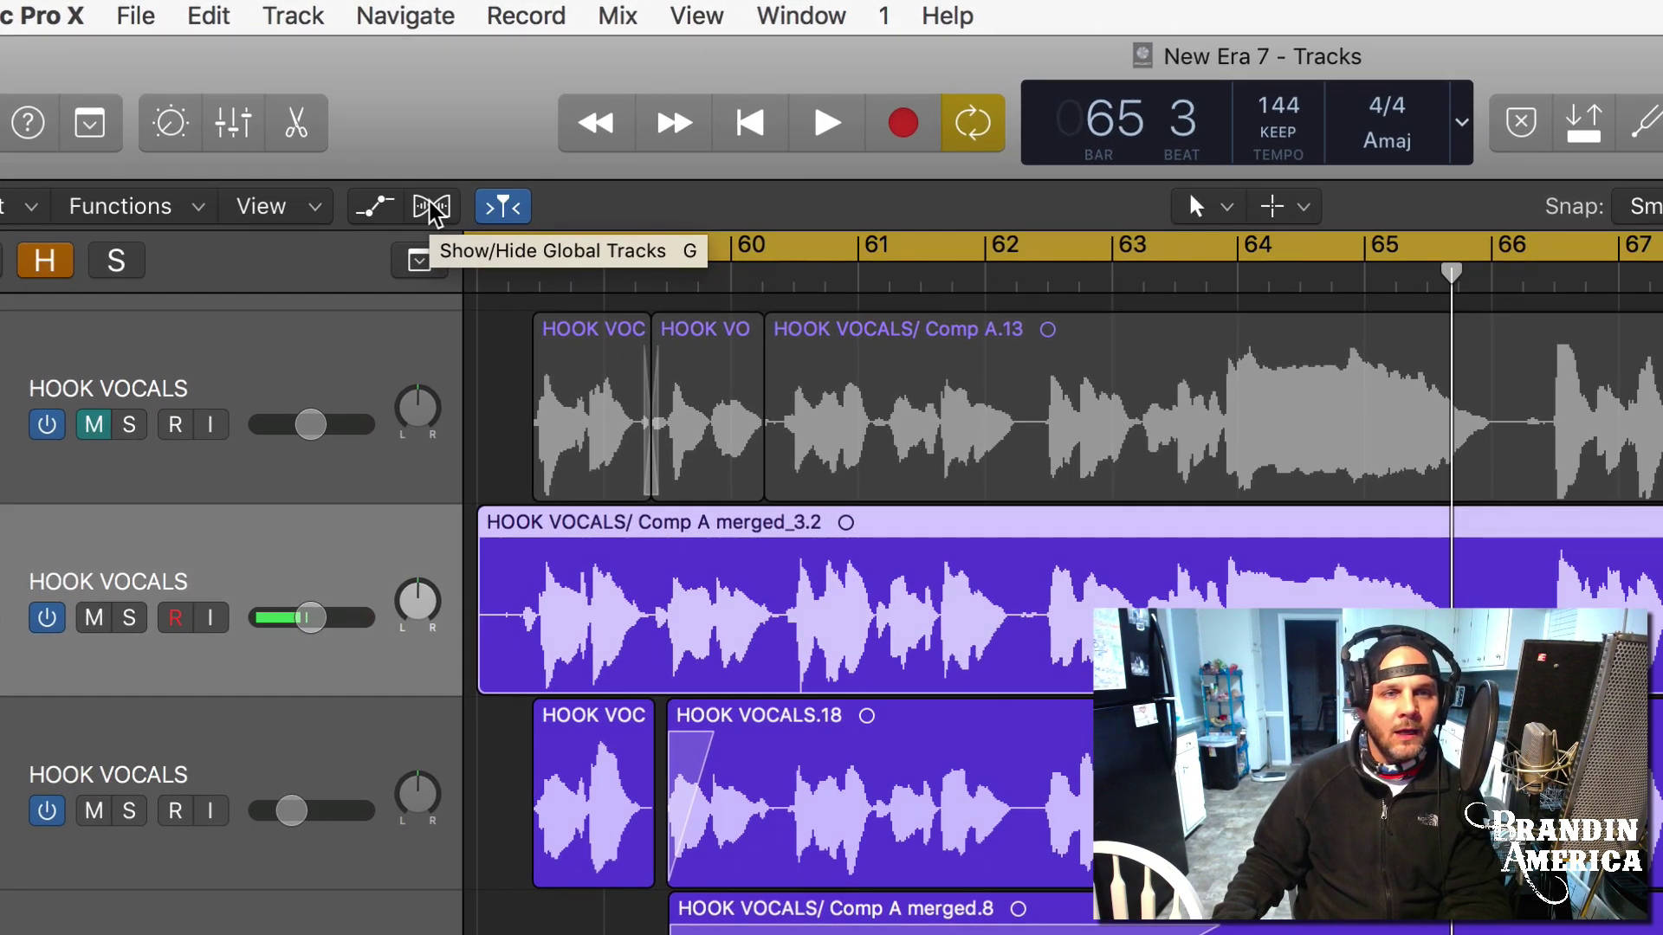
# Show the Flex view, then switch Flex off and back on for the hook vocals on track 65.
pyautogui.click(433, 208)
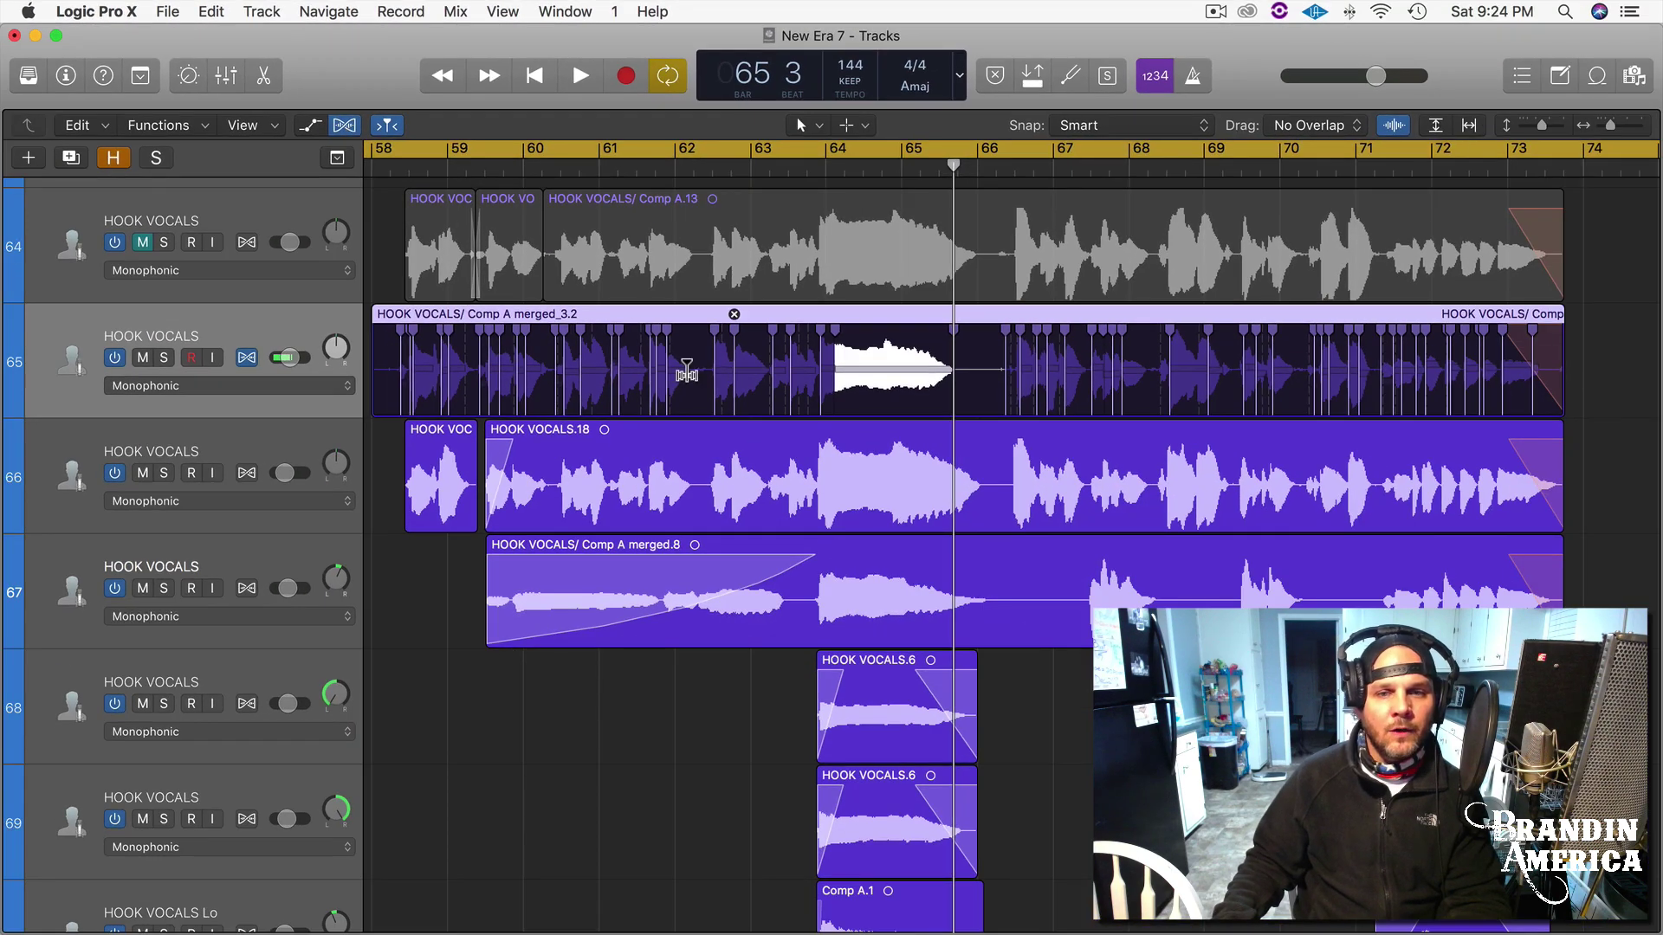
pyautogui.click(246, 359)
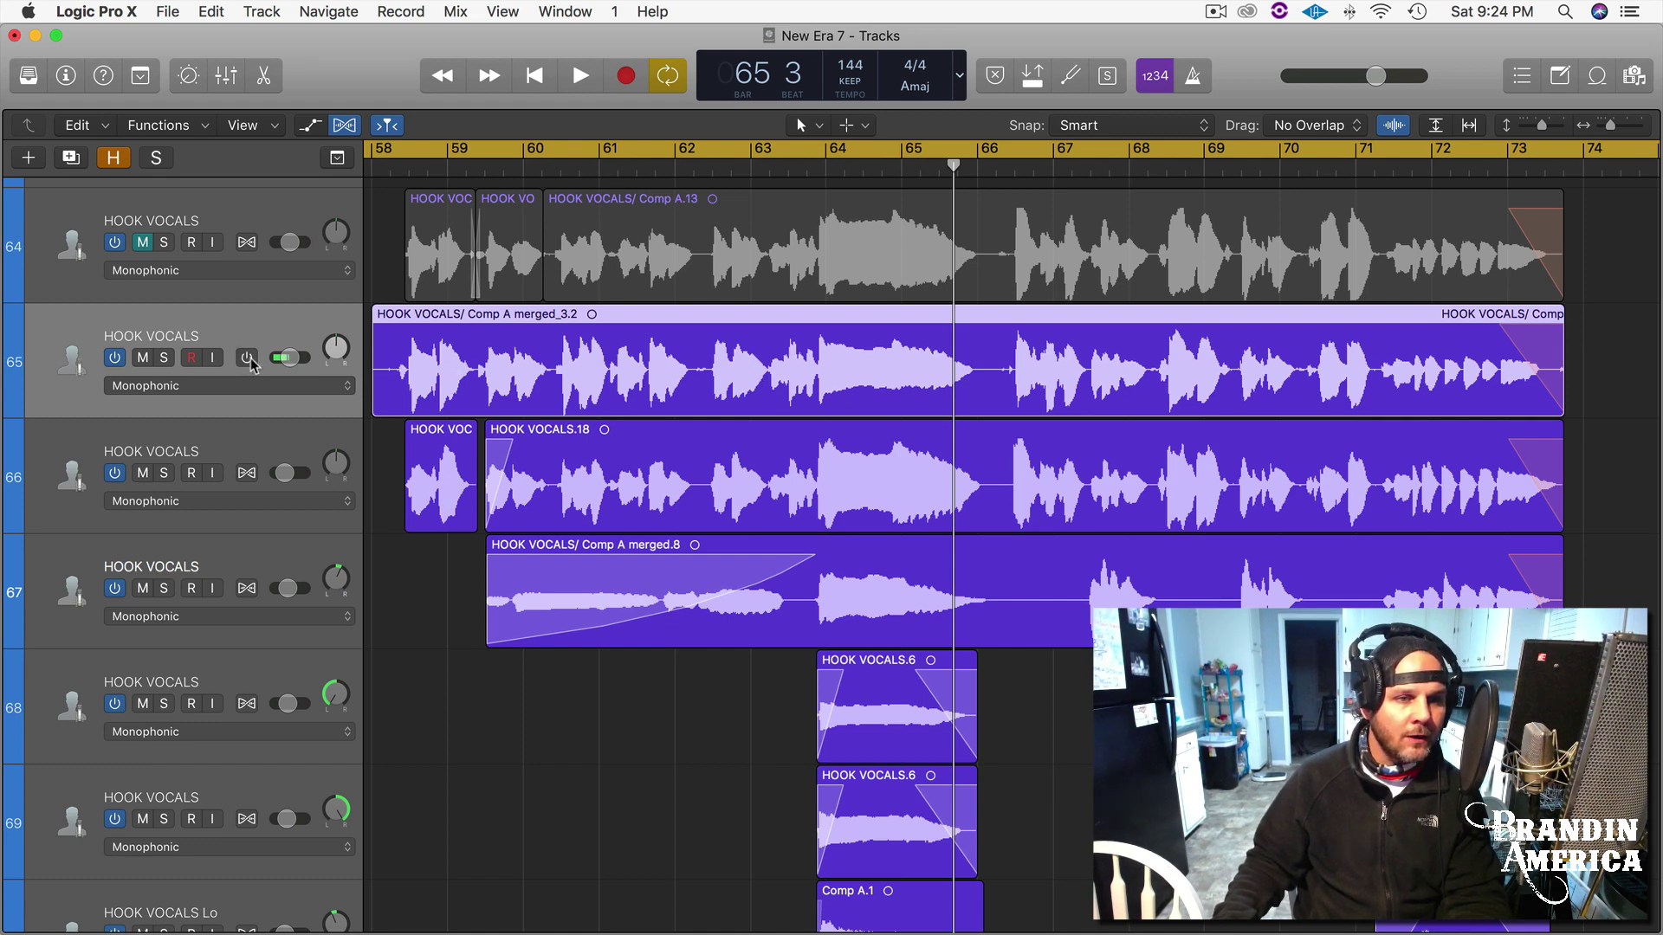
pyautogui.click(247, 359)
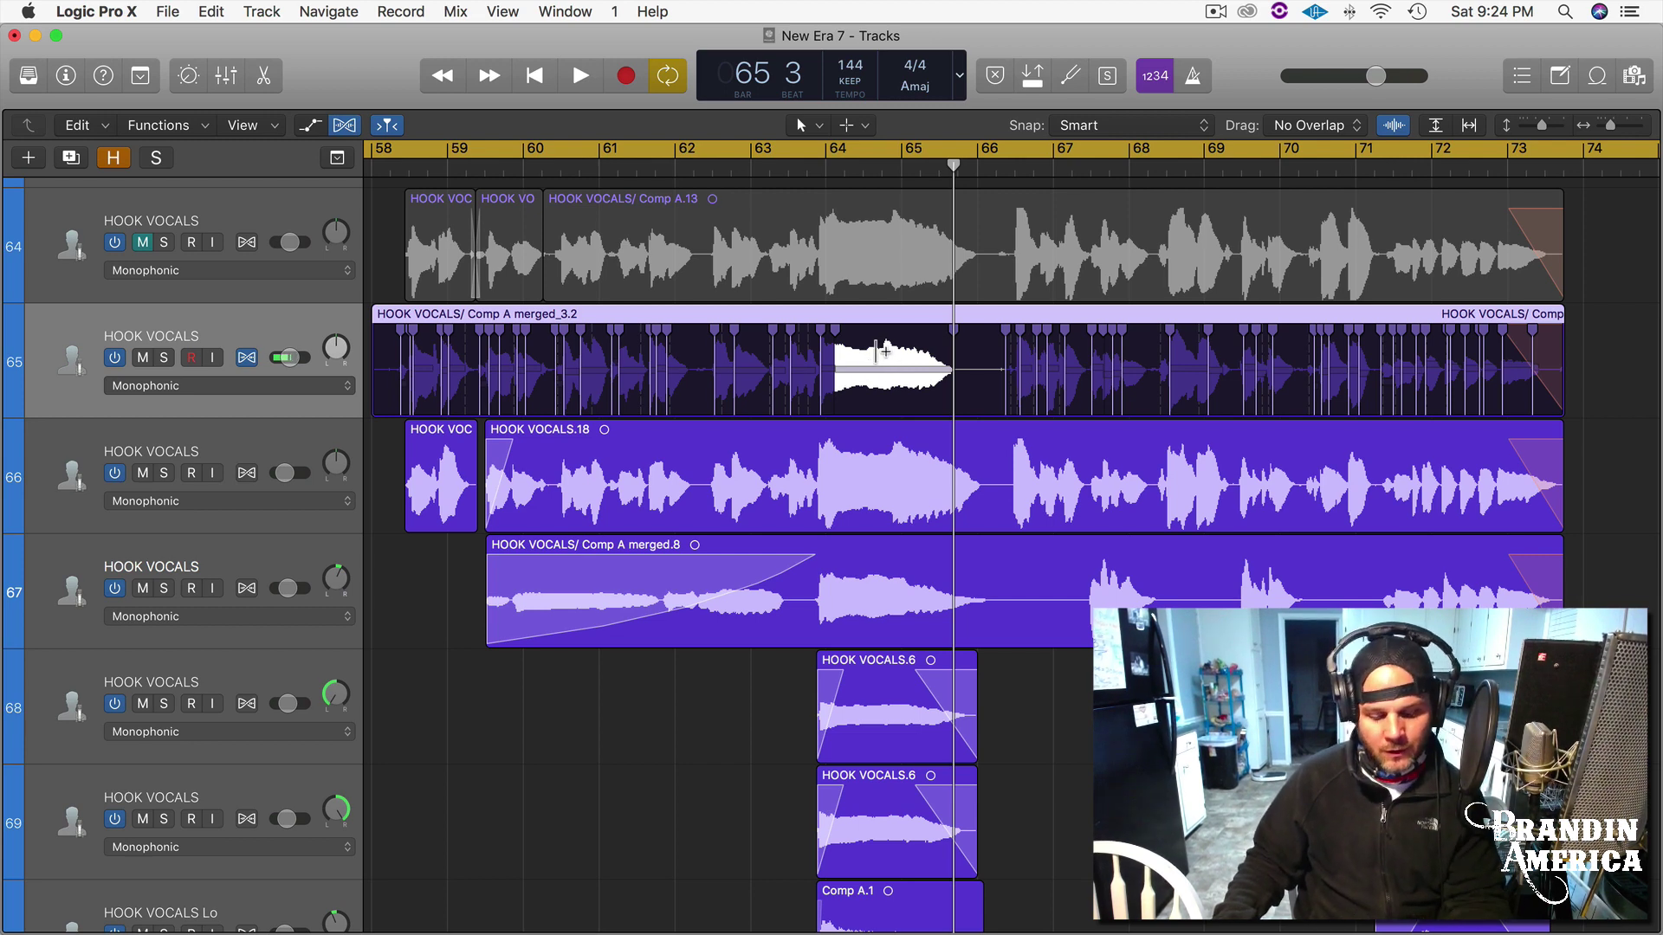
# Place the playhead at bar 63, beat 3, shortly before the long held note.
pyautogui.press('super+Right')
pyautogui.press('super+Right')
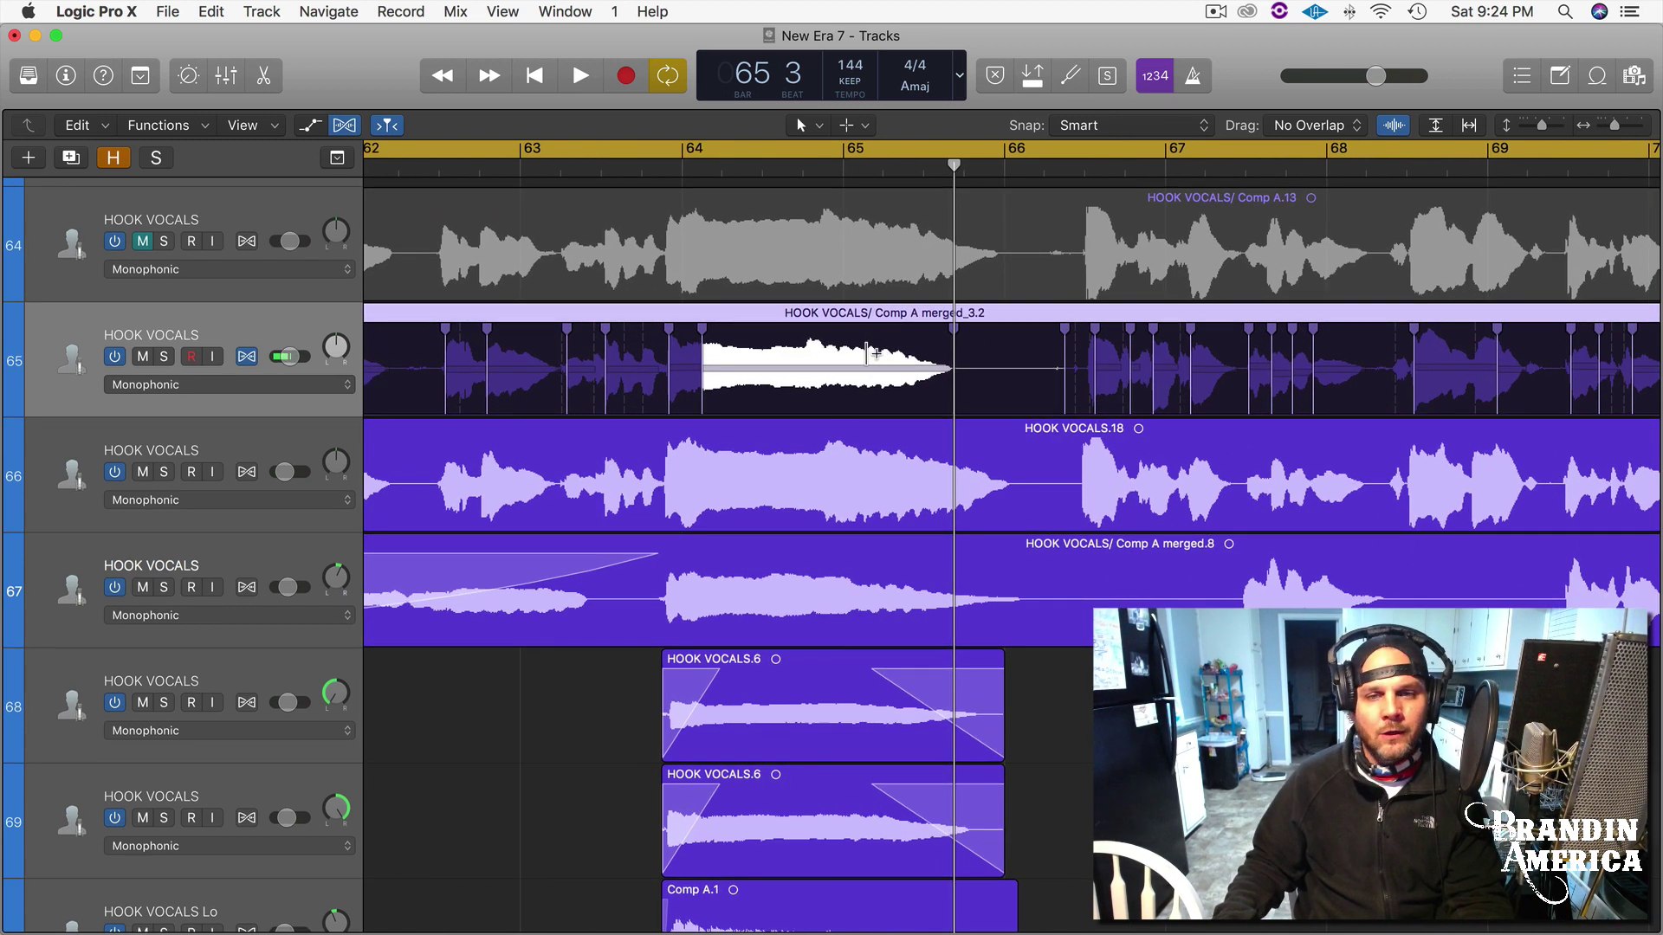
pyautogui.hscroll(4, 875, 354)
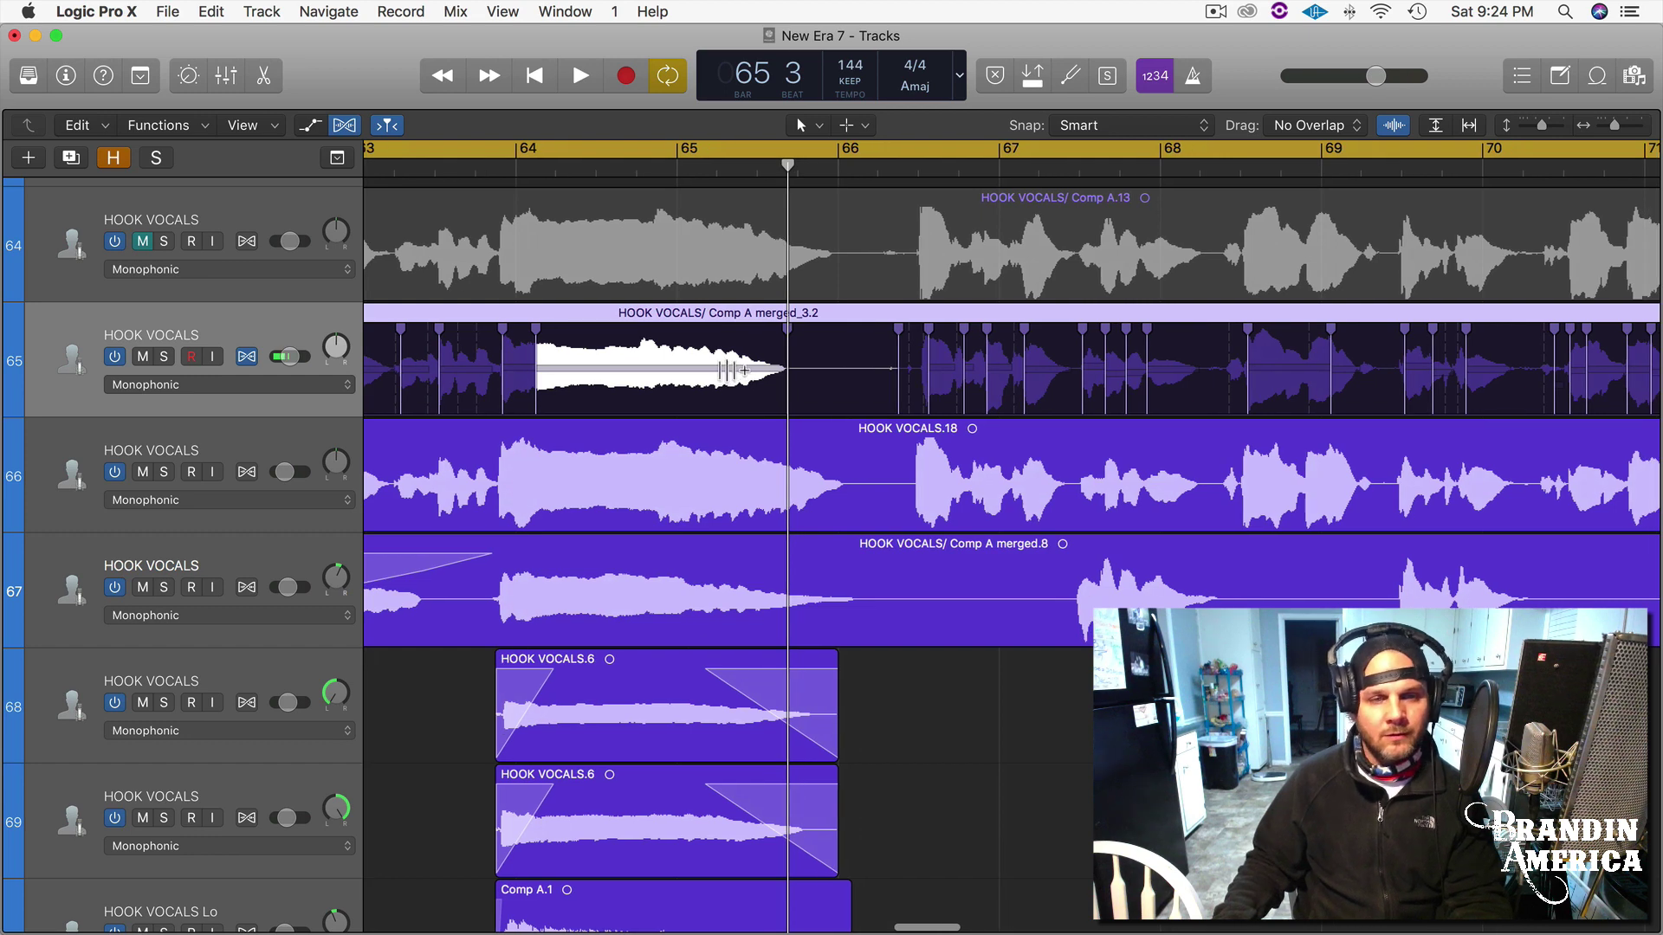
pyautogui.hscroll(1, 745, 370)
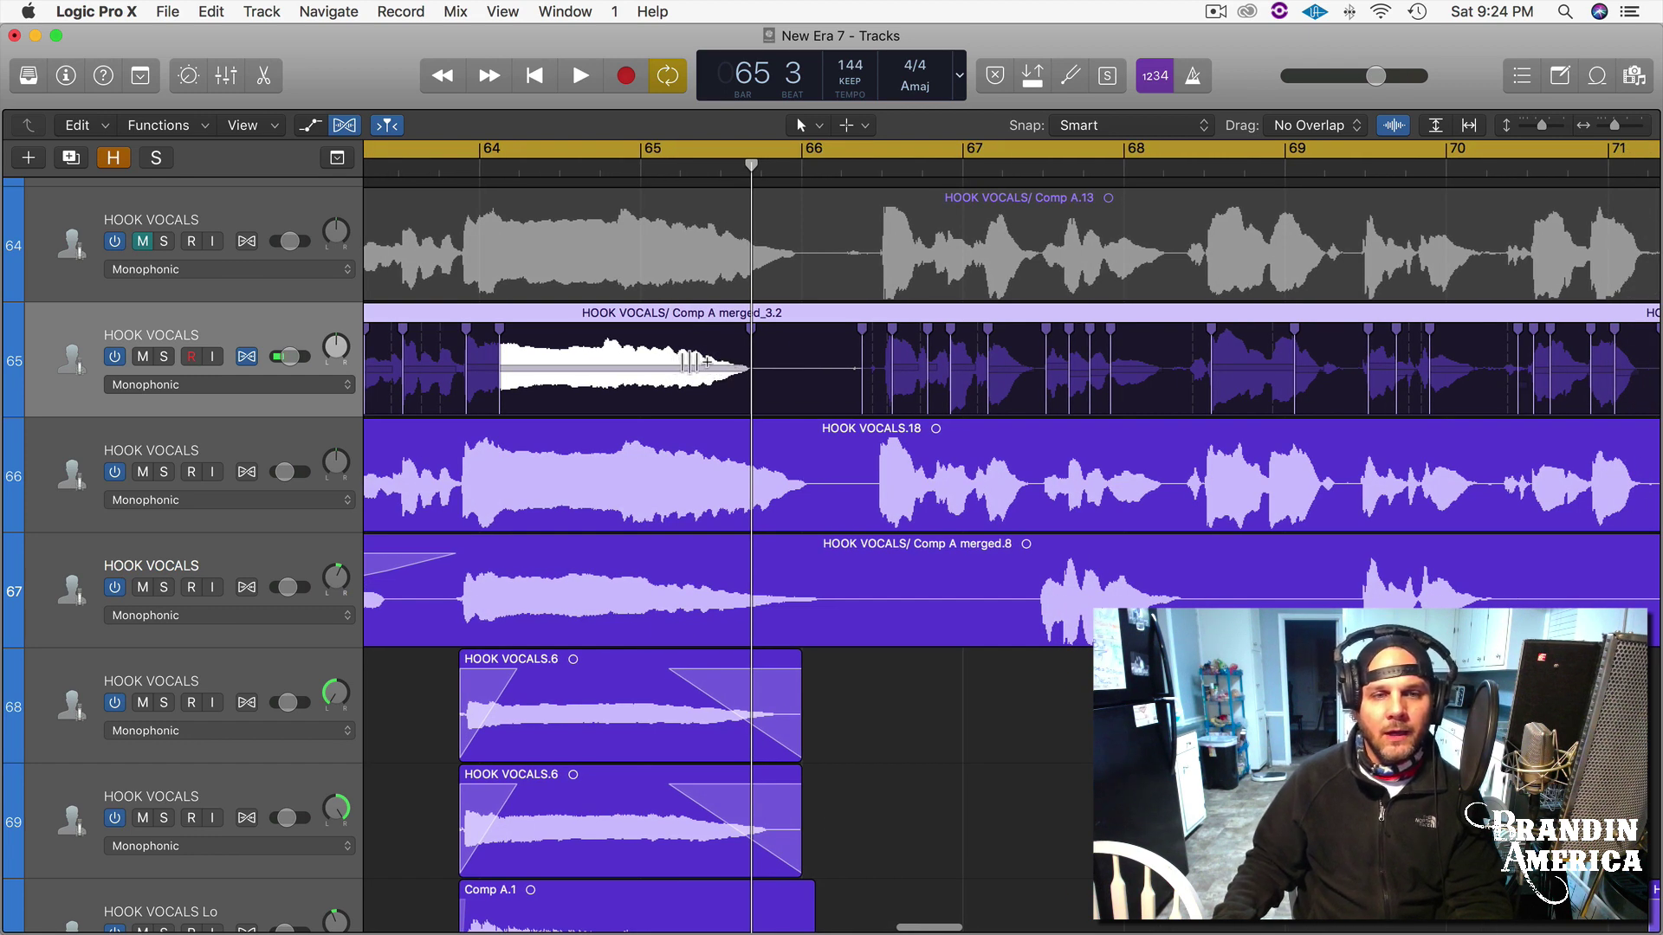
pyautogui.click(418, 169)
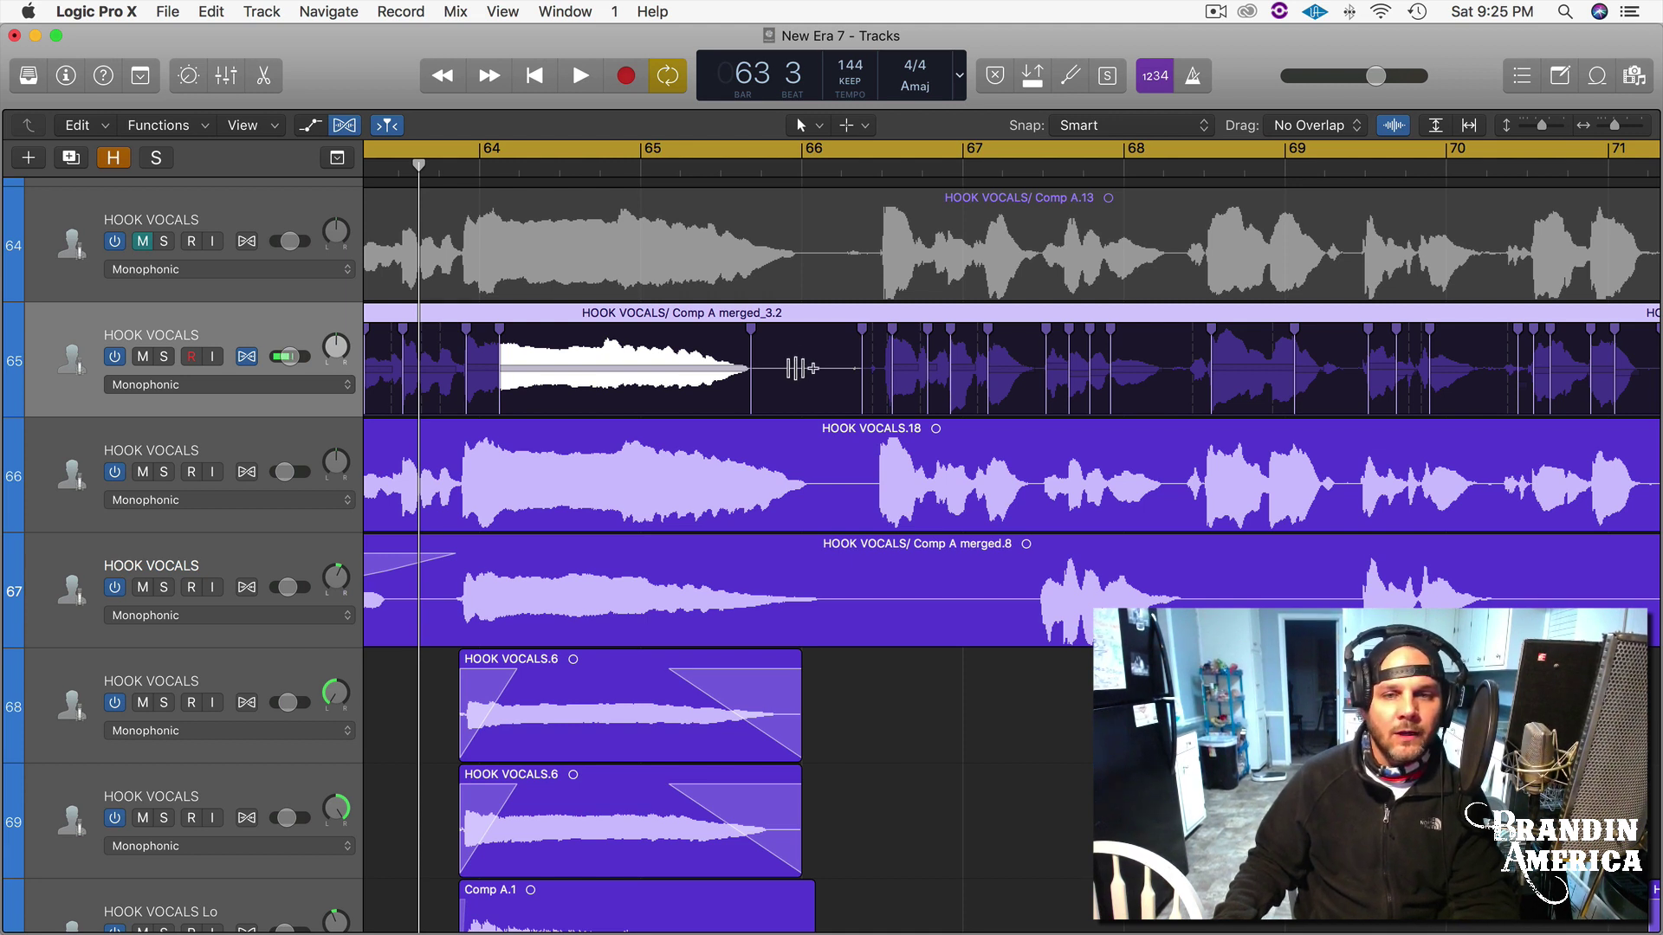
# Add a flex marker on track 65 just before bar 66 and another shortly after the region's start at bar 58.
pyautogui.click(795, 369)
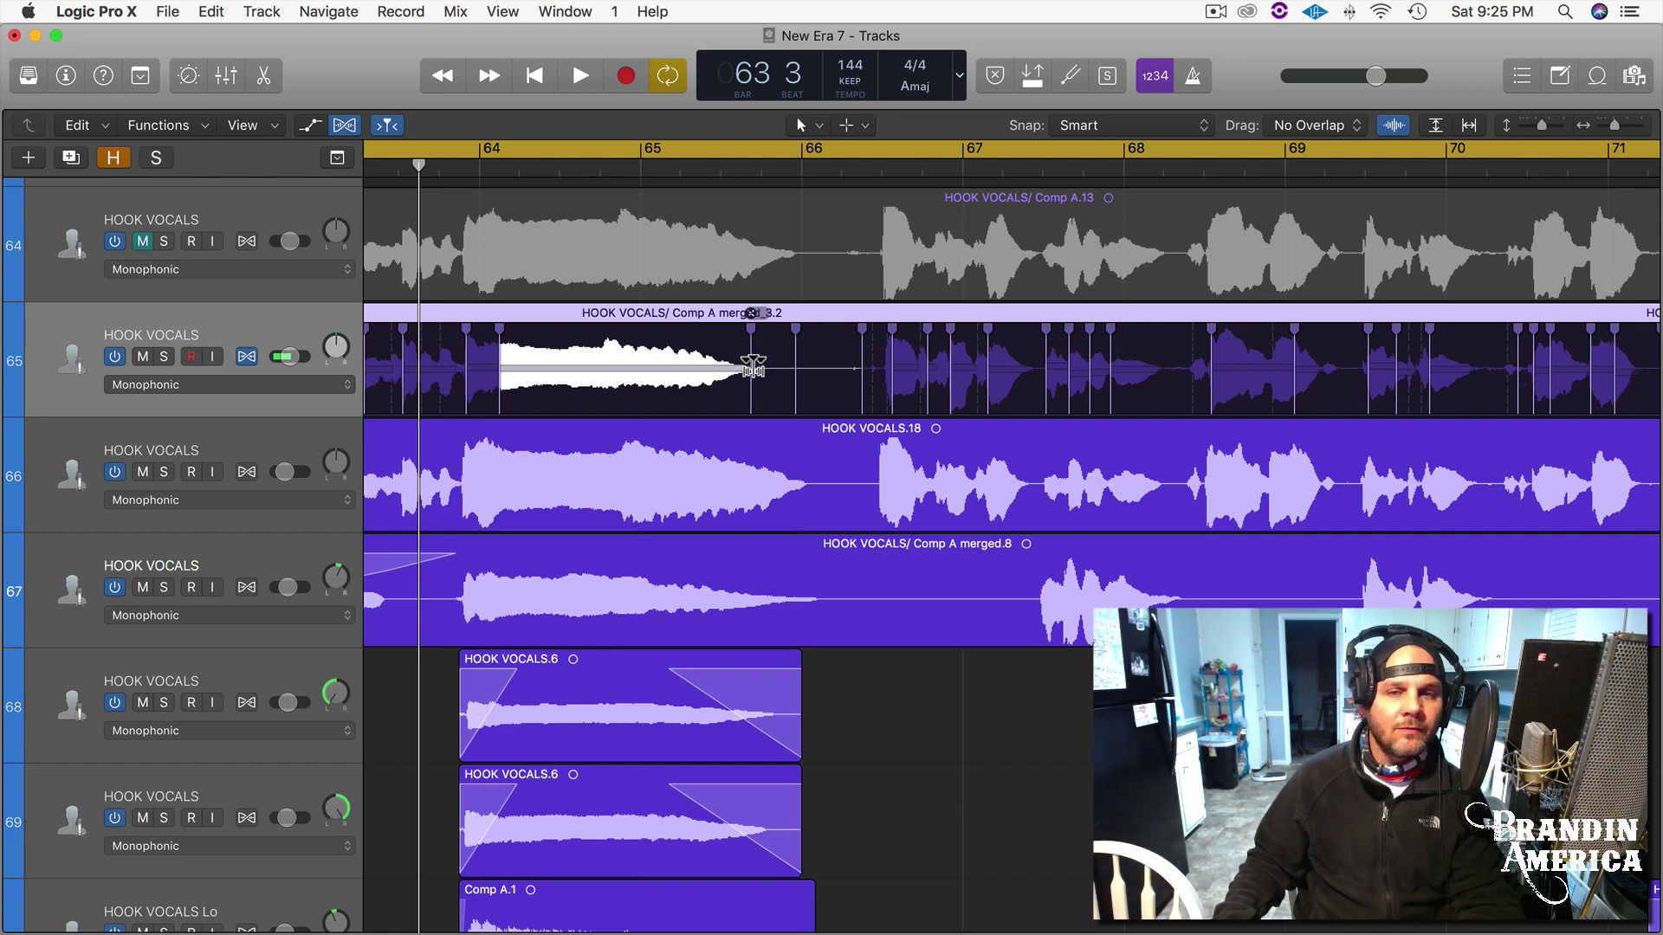
pyautogui.hscroll(5, 753, 368)
pyautogui.hscroll(-20, 752, 368)
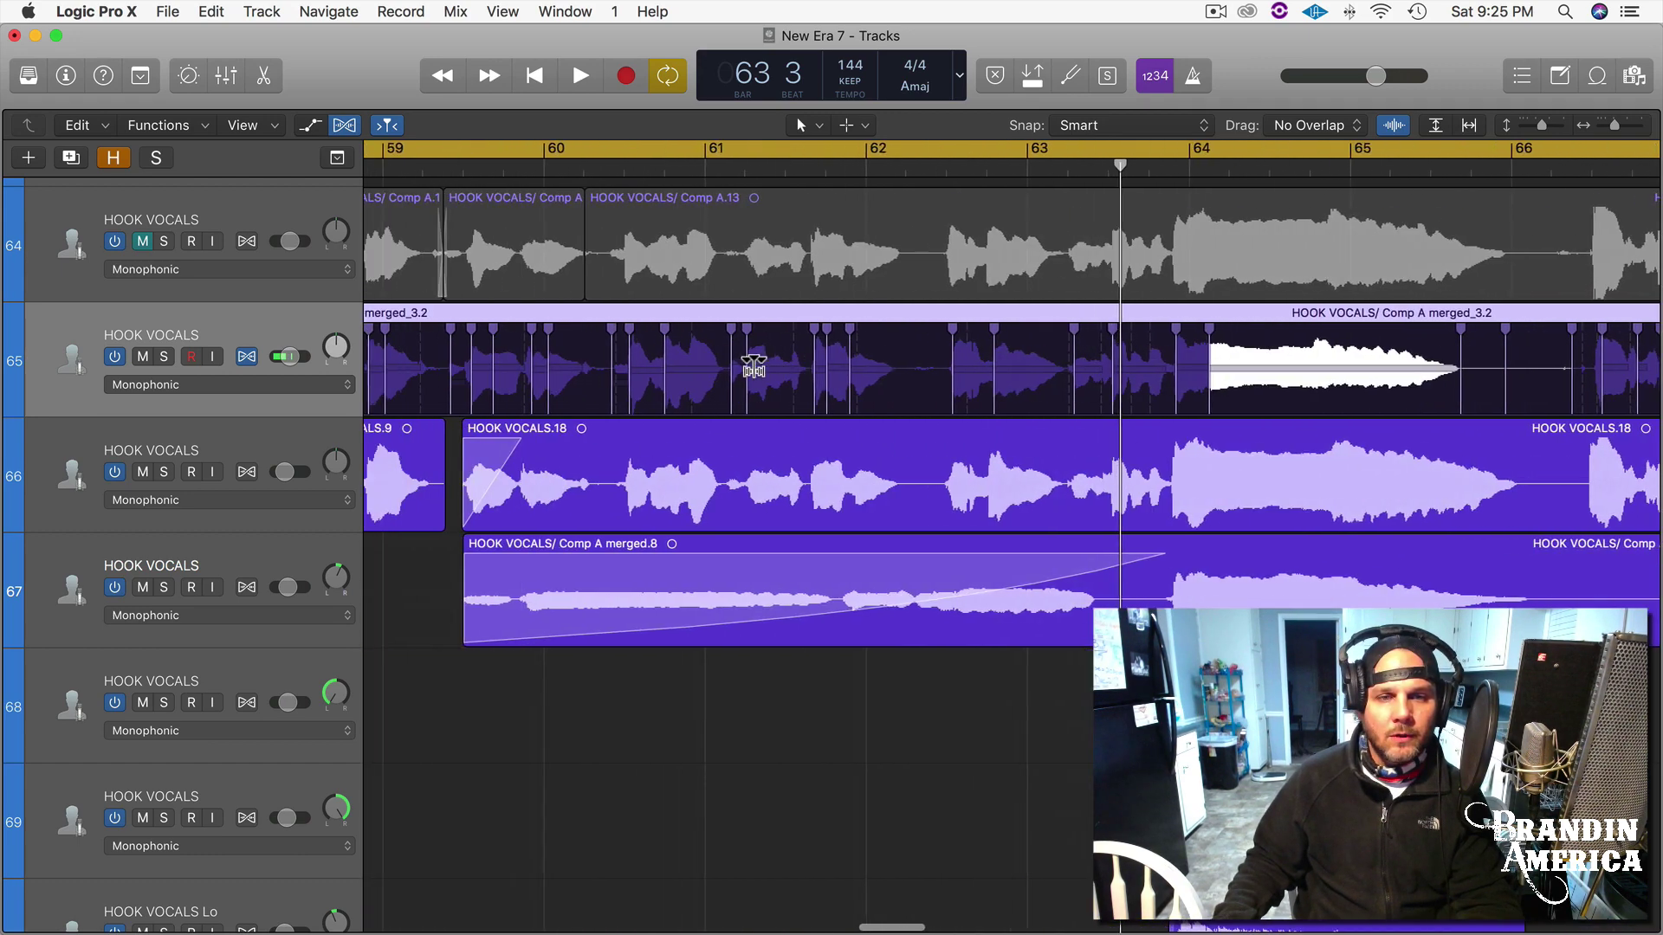
pyautogui.hscroll(5, 753, 363)
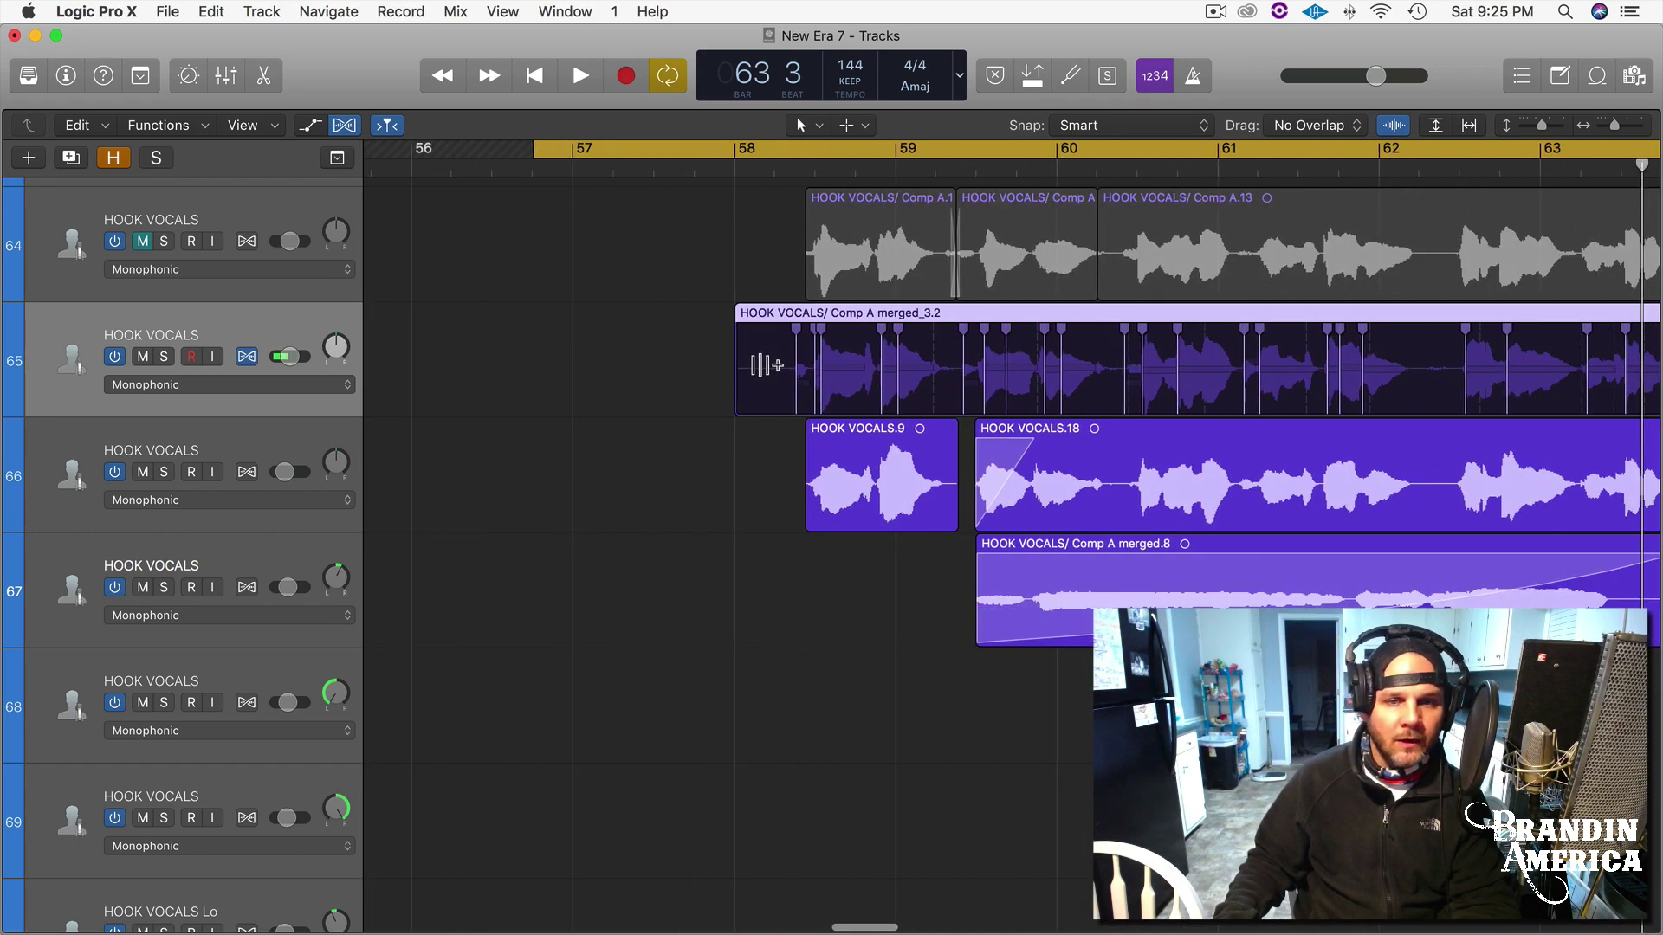
pyautogui.click(761, 364)
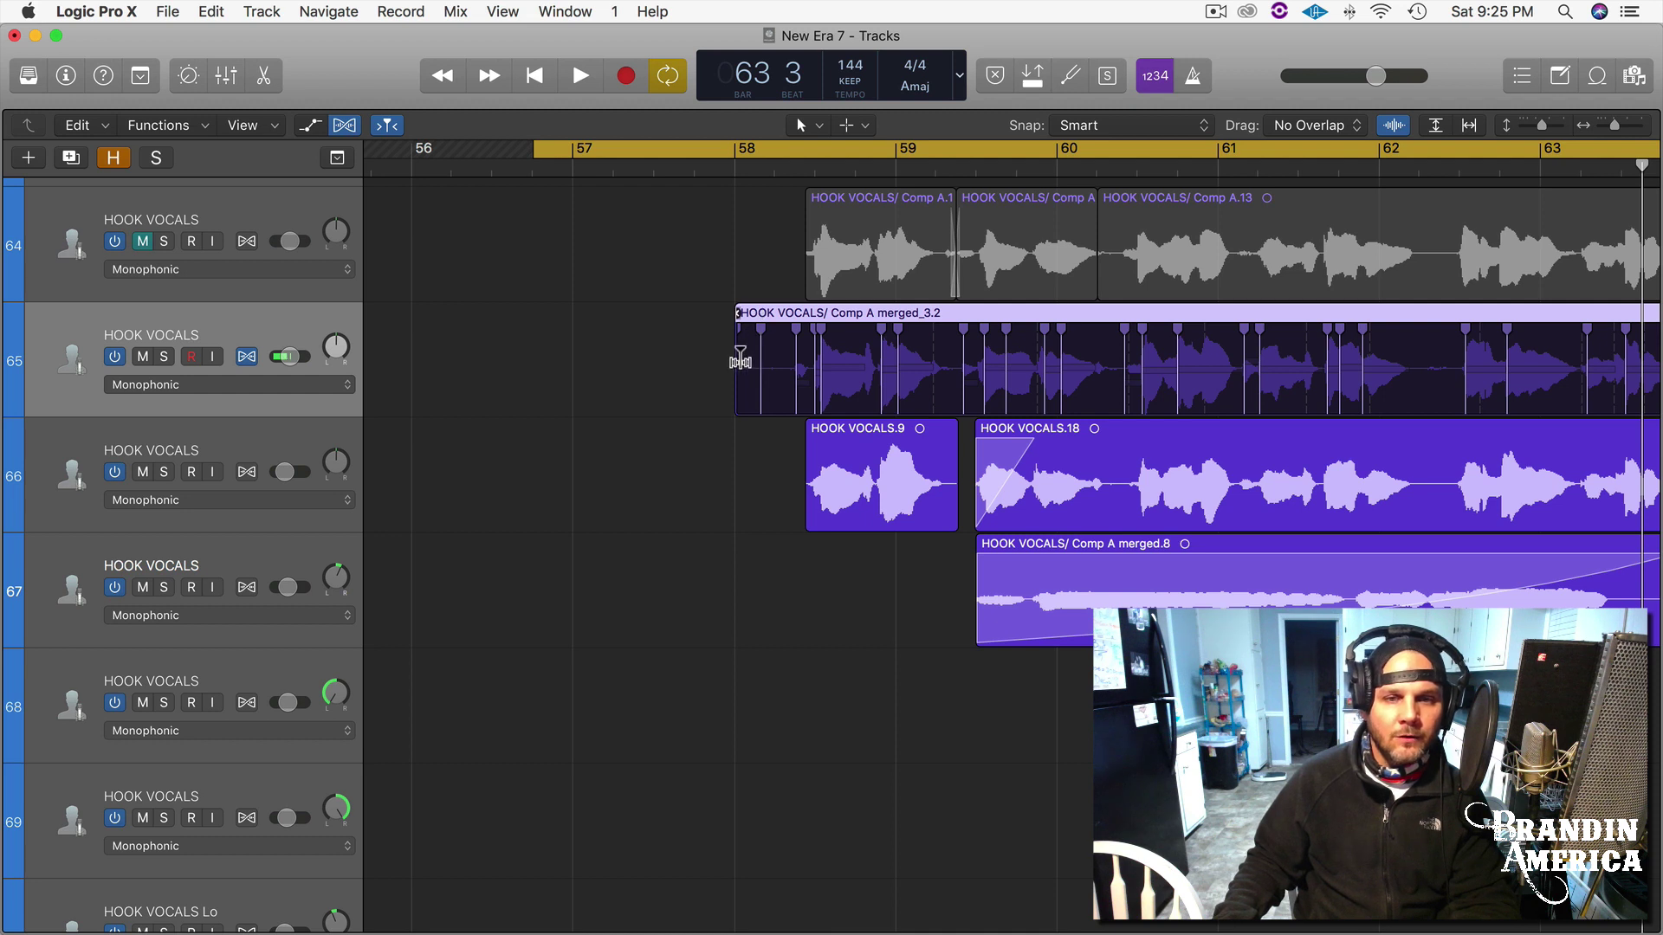
# Extend the start of the track 65 region slightly before bar 58 and trim it back to bar 58.
pyautogui.moveTo(735, 381); pyautogui.dragTo(724, 380)
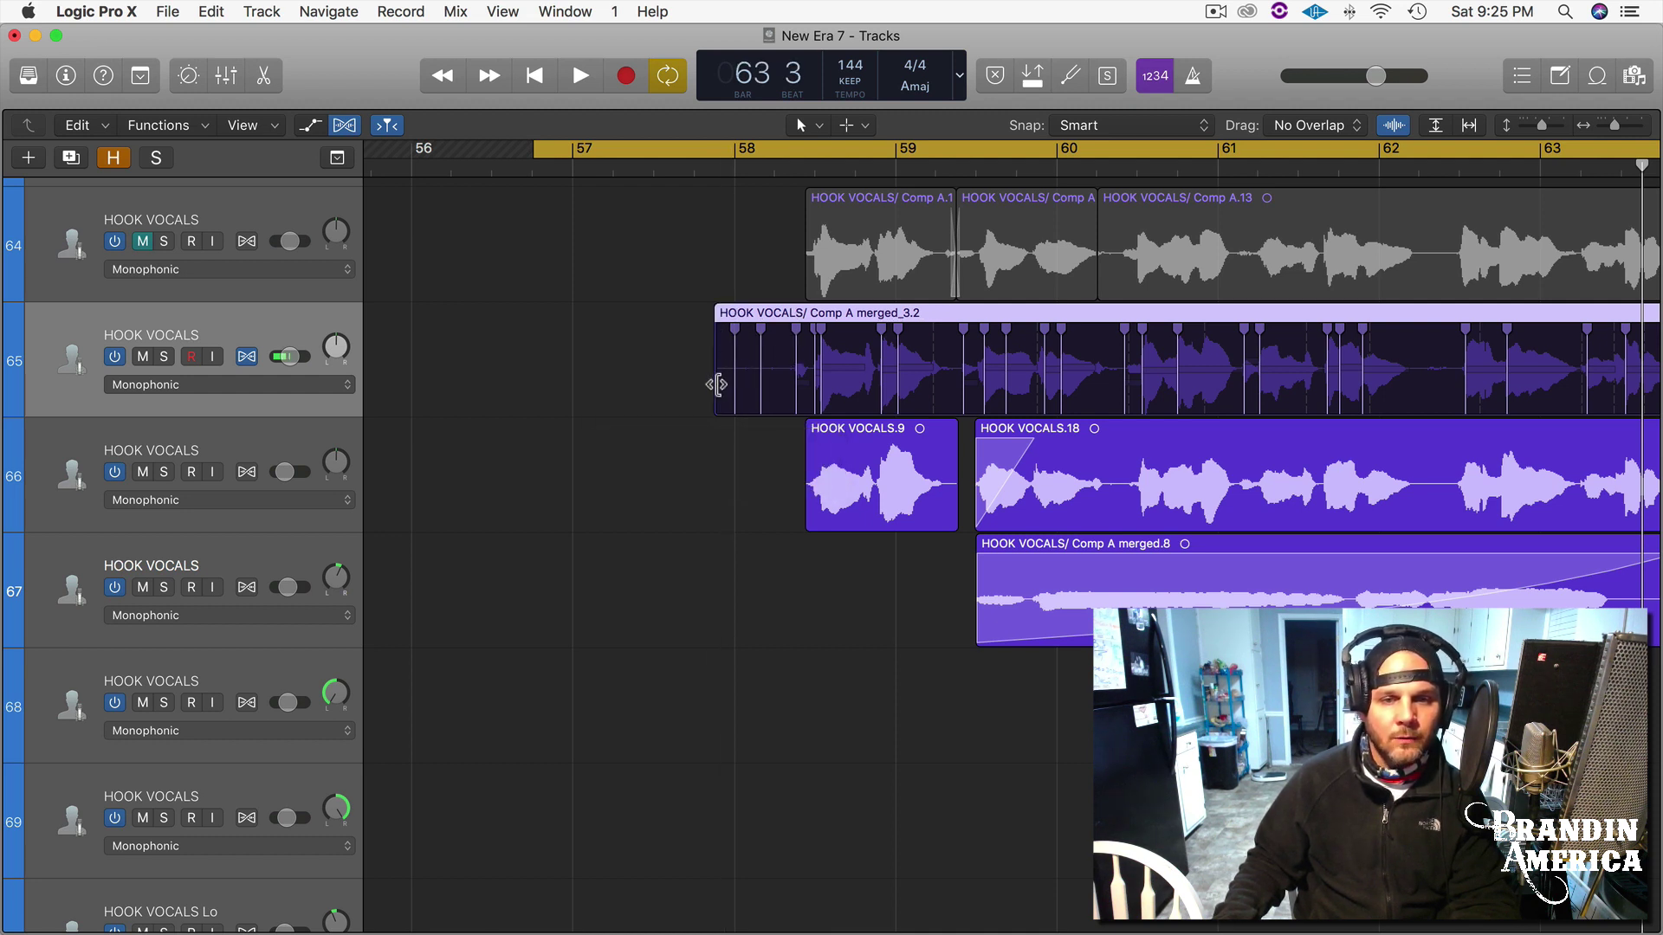
pyautogui.moveTo(717, 378); pyautogui.dragTo(736, 378)
# Delete the flex marker just before bar 66 on track 65.
pyautogui.hscroll(10, 875, 389)
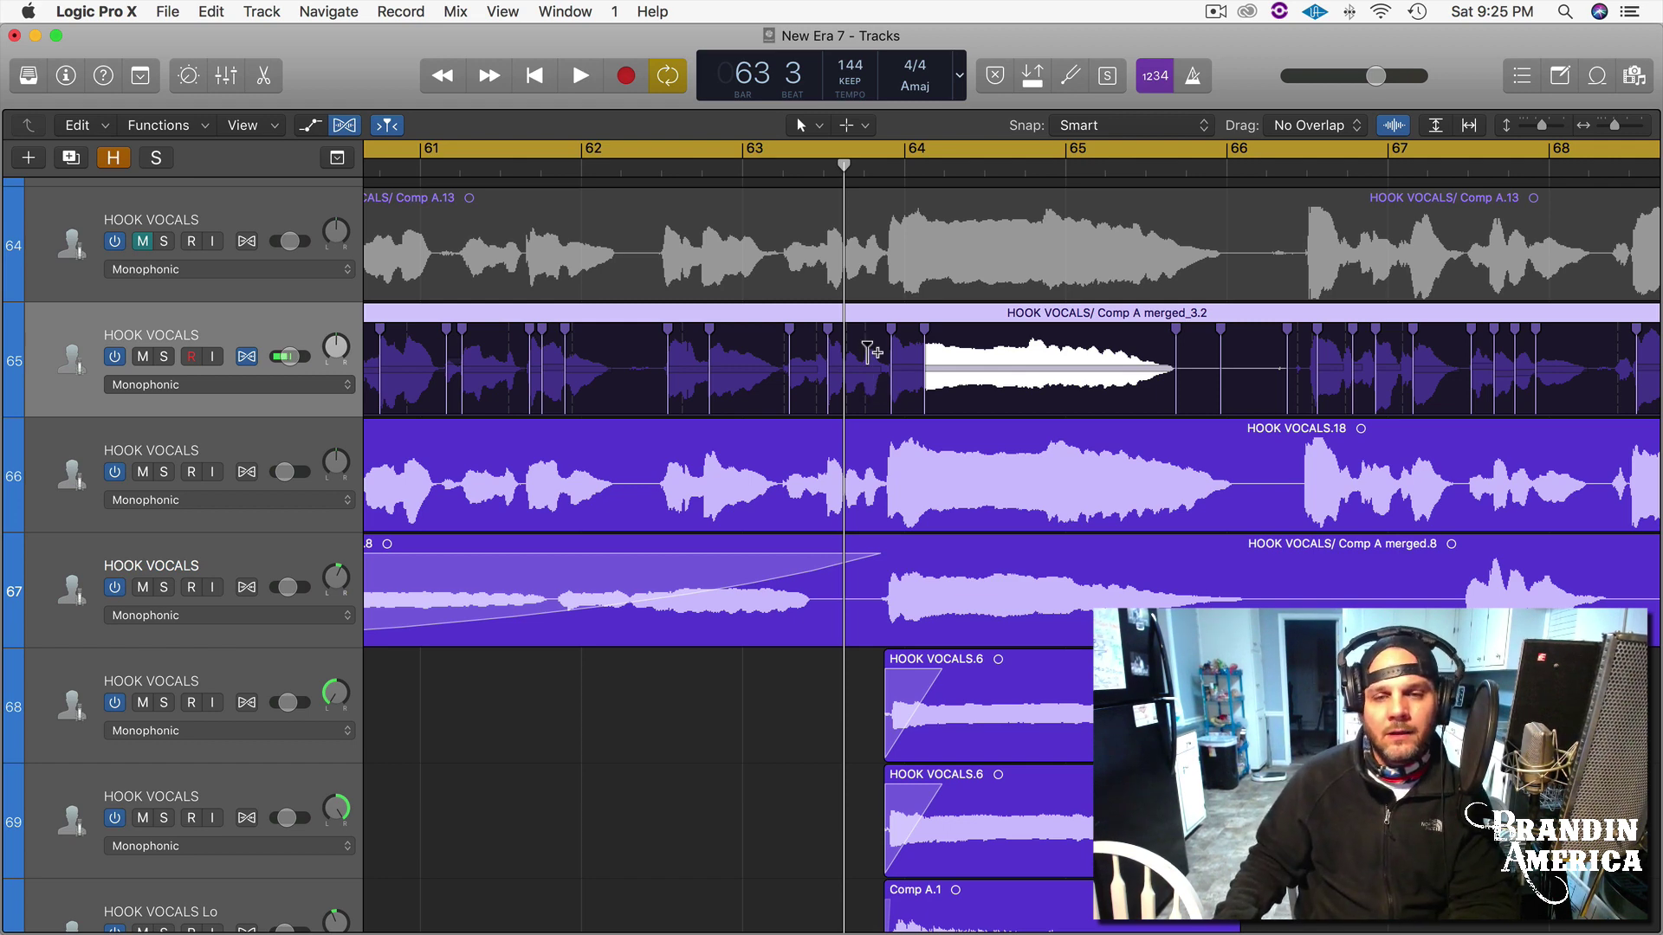
pyautogui.hscroll(2, 861, 363)
pyautogui.hscroll(3, 853, 364)
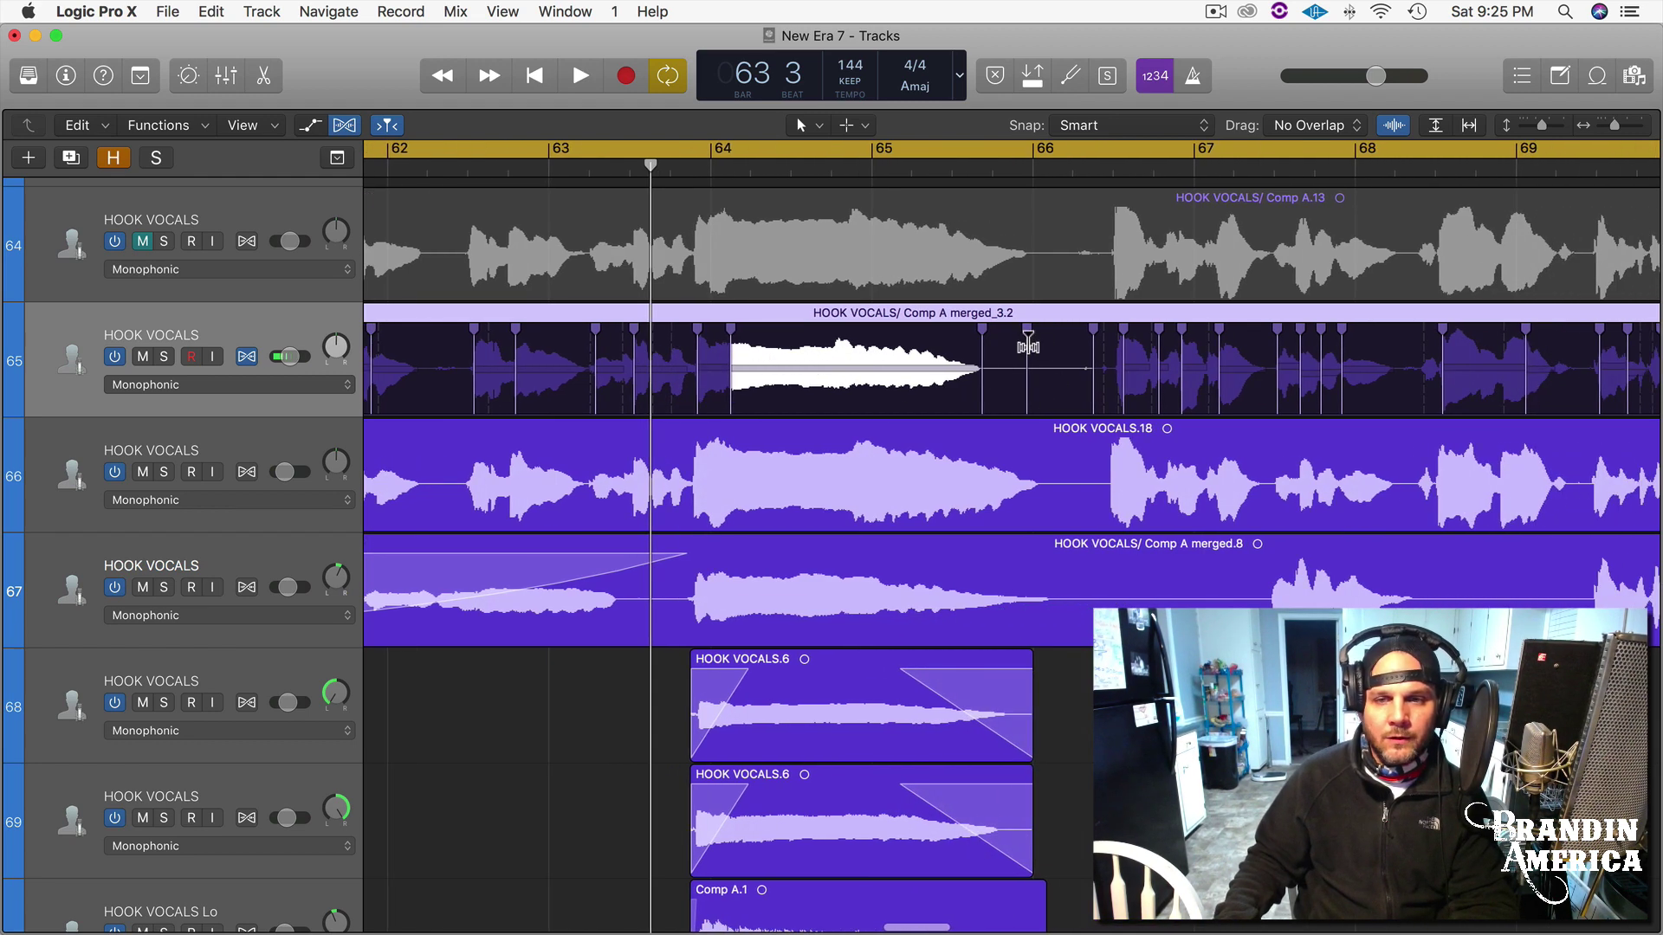
pyautogui.hscroll(2, 1021, 368)
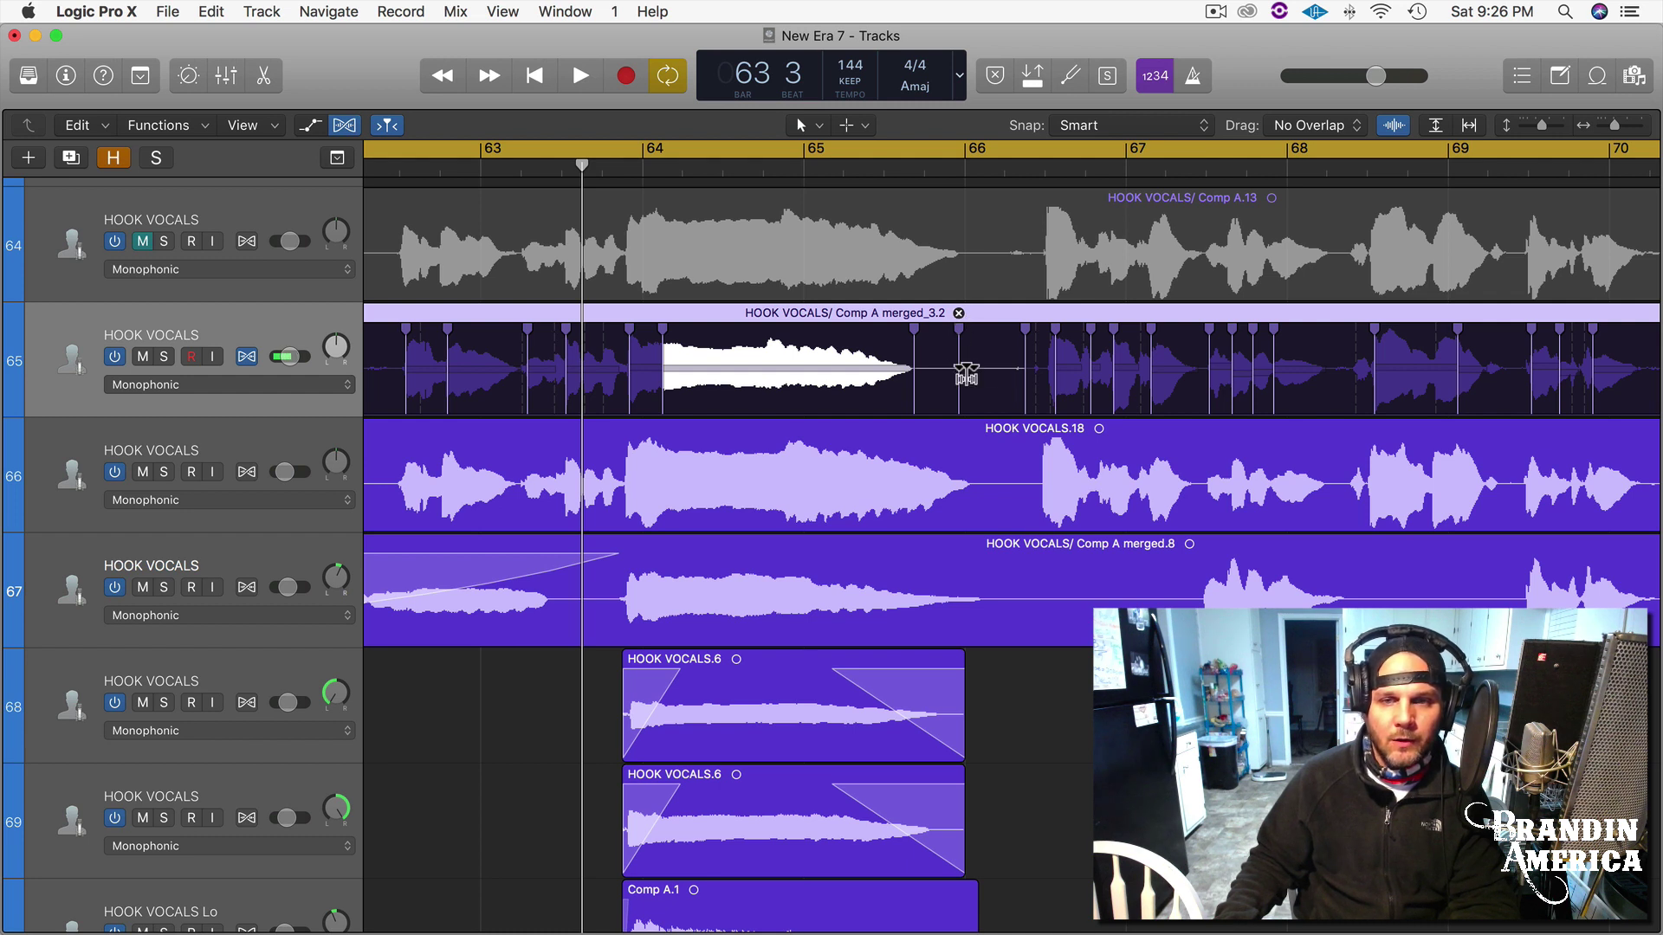
pyautogui.click(958, 313)
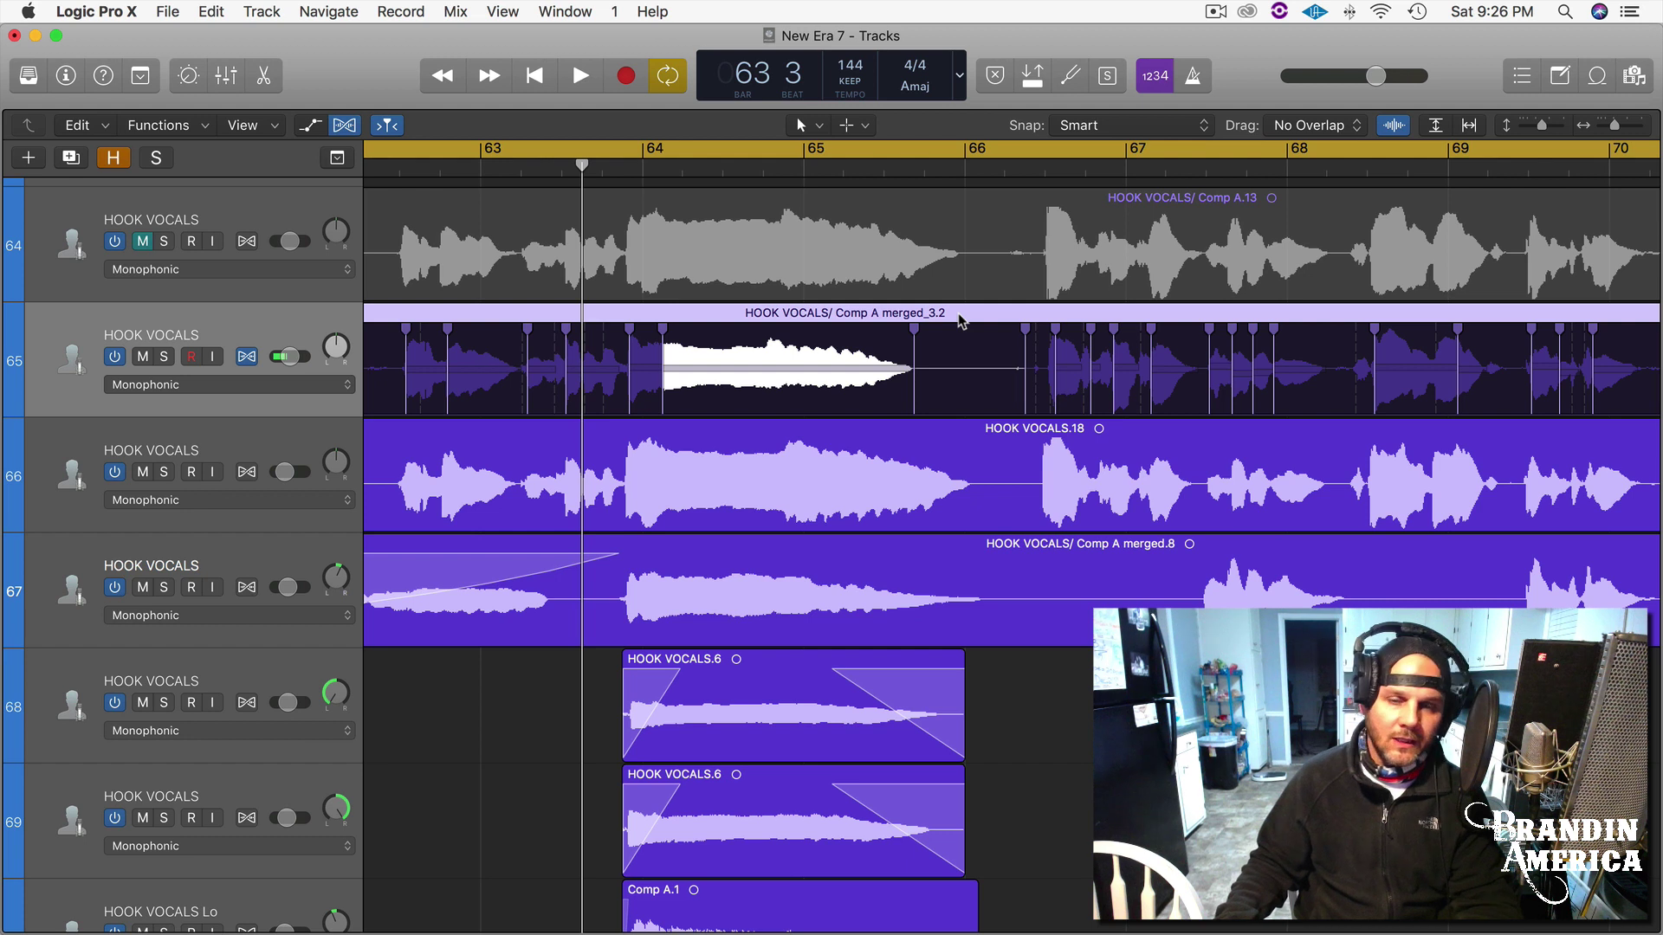
# Stretch the end of the held note on track 65 to just before bar 66 and return it to its original position.
pyautogui.moveTo(911, 356)
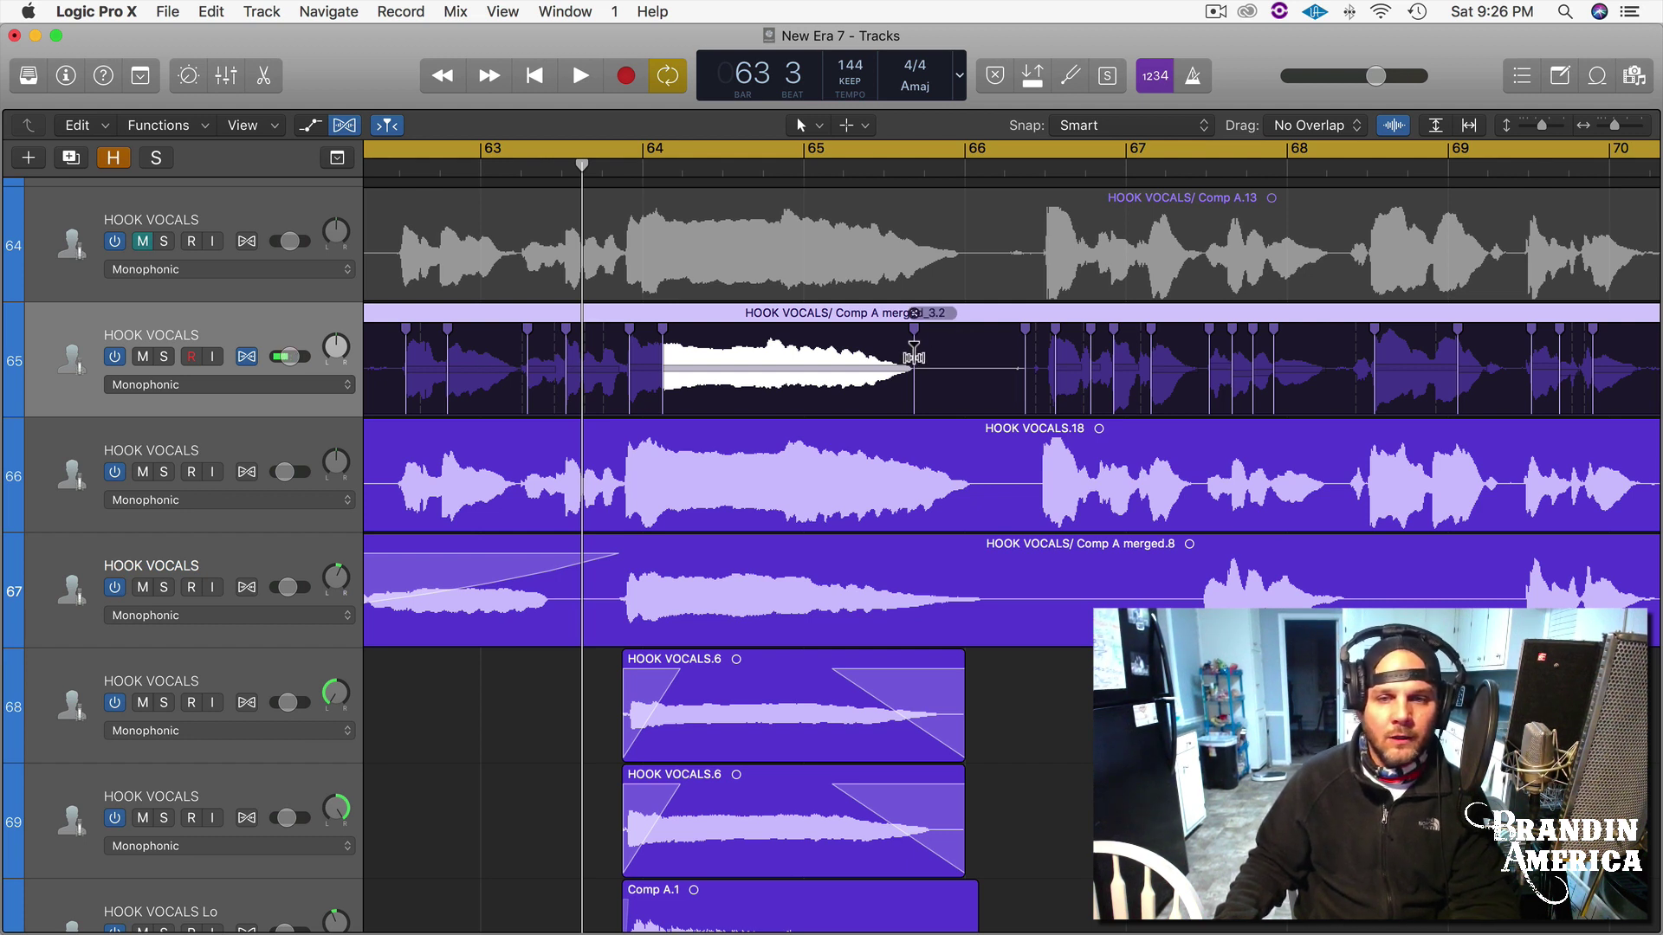
pyautogui.click(914, 356)
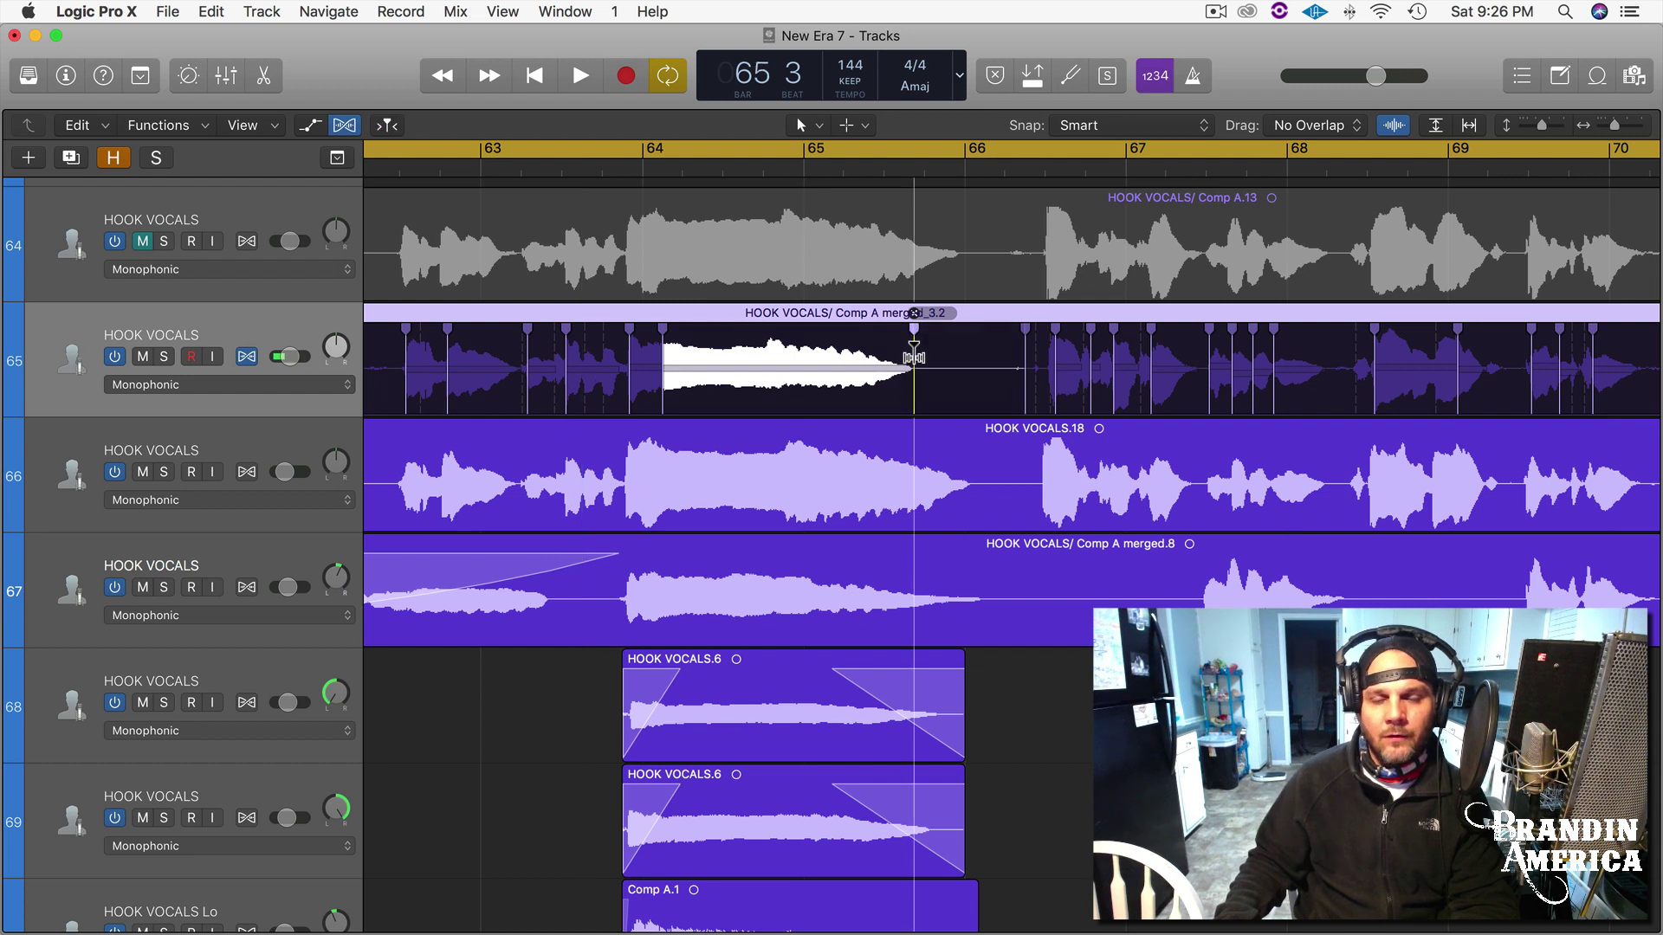
pyautogui.moveTo(913, 357)
pyautogui.mouseDown()
pyautogui.moveTo(885, 357)
pyautogui.moveTo(994, 350)
pyautogui.moveTo(944, 354)
pyautogui.moveTo(969, 352)
pyautogui.mouseUp()
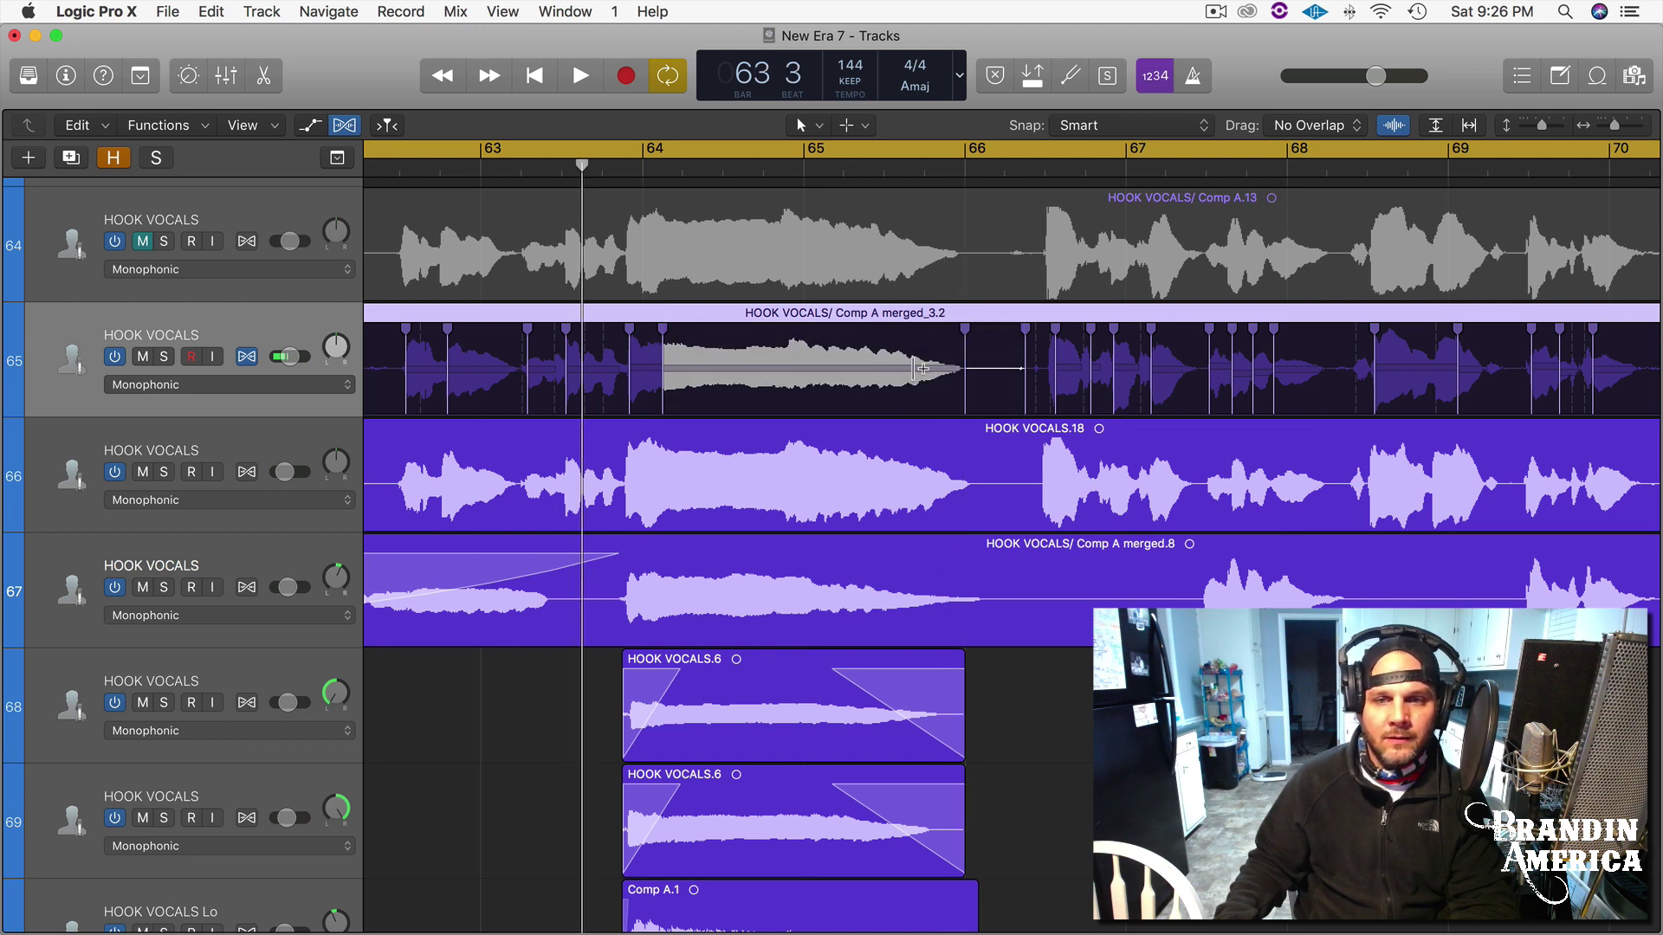
pyautogui.moveTo(966, 373)
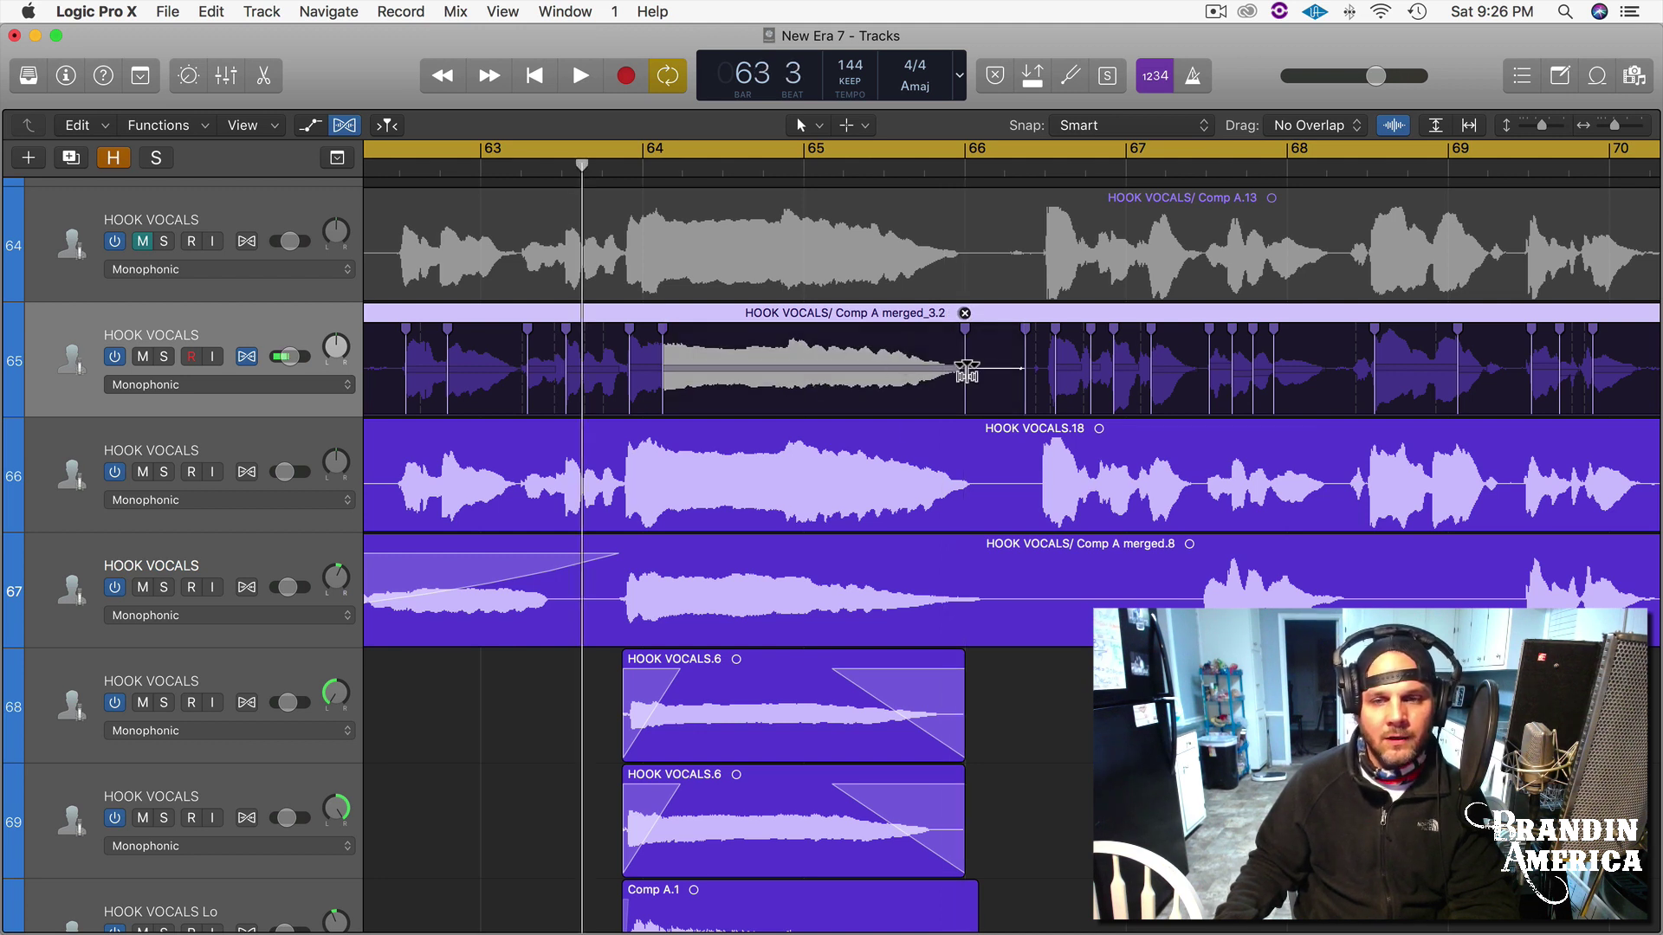
pyautogui.moveTo(964, 362); pyautogui.dragTo(914, 362)
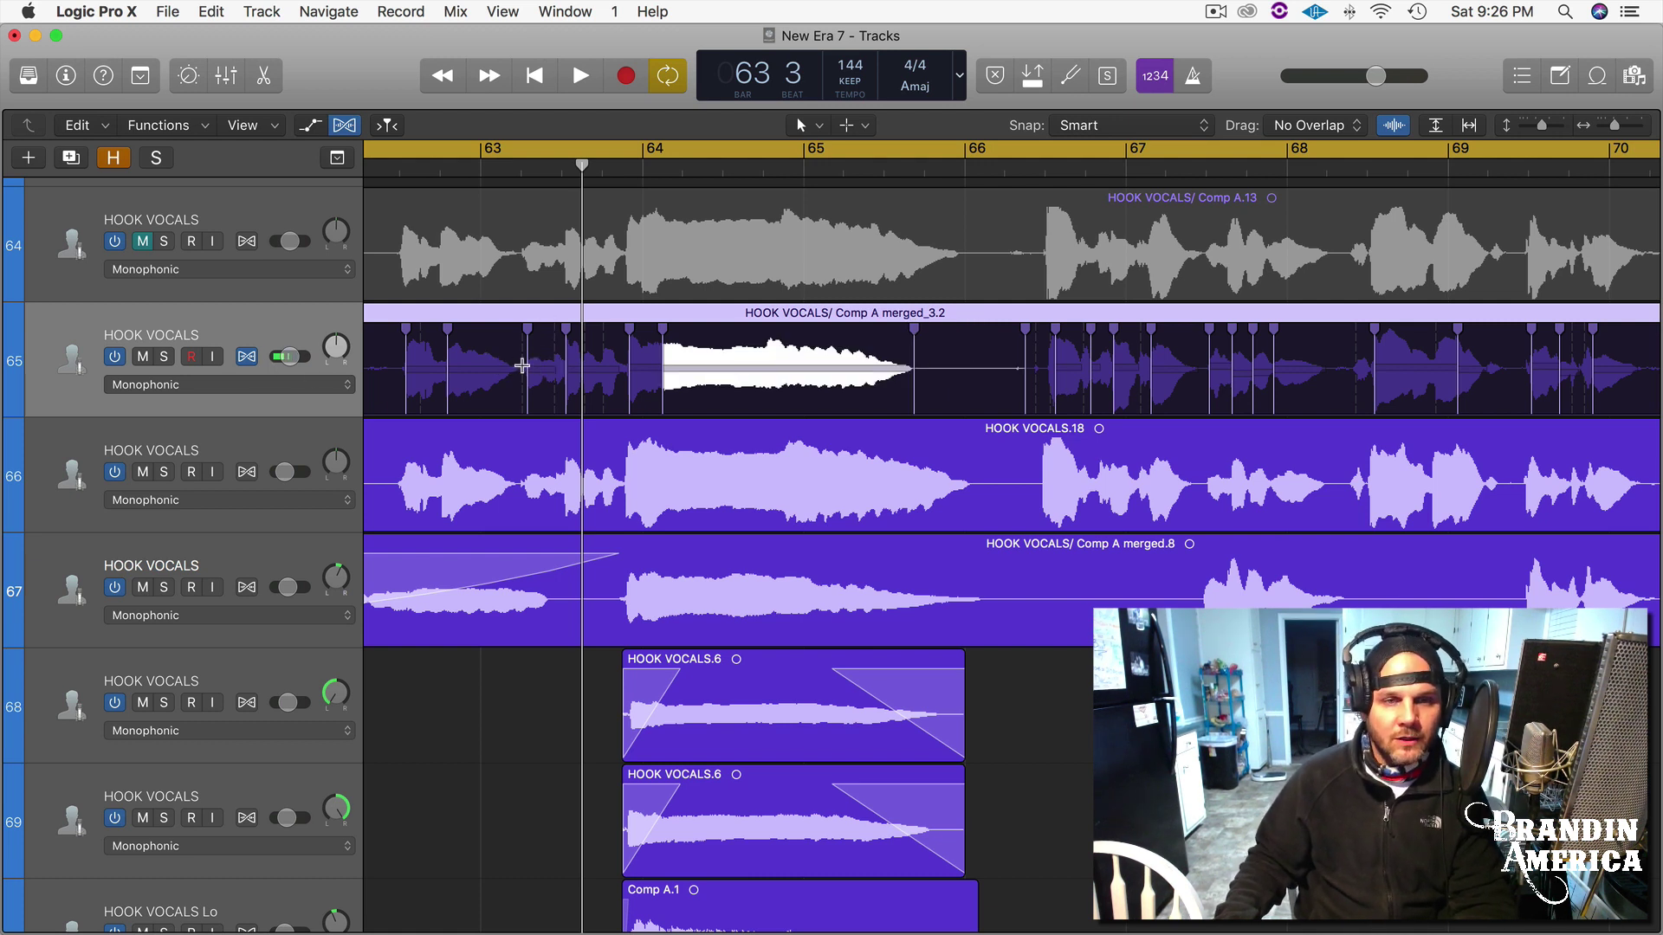
# Play the unstretched vocals from around bar 62 through the held note and stop at bar 66.
pyautogui.click(522, 365)
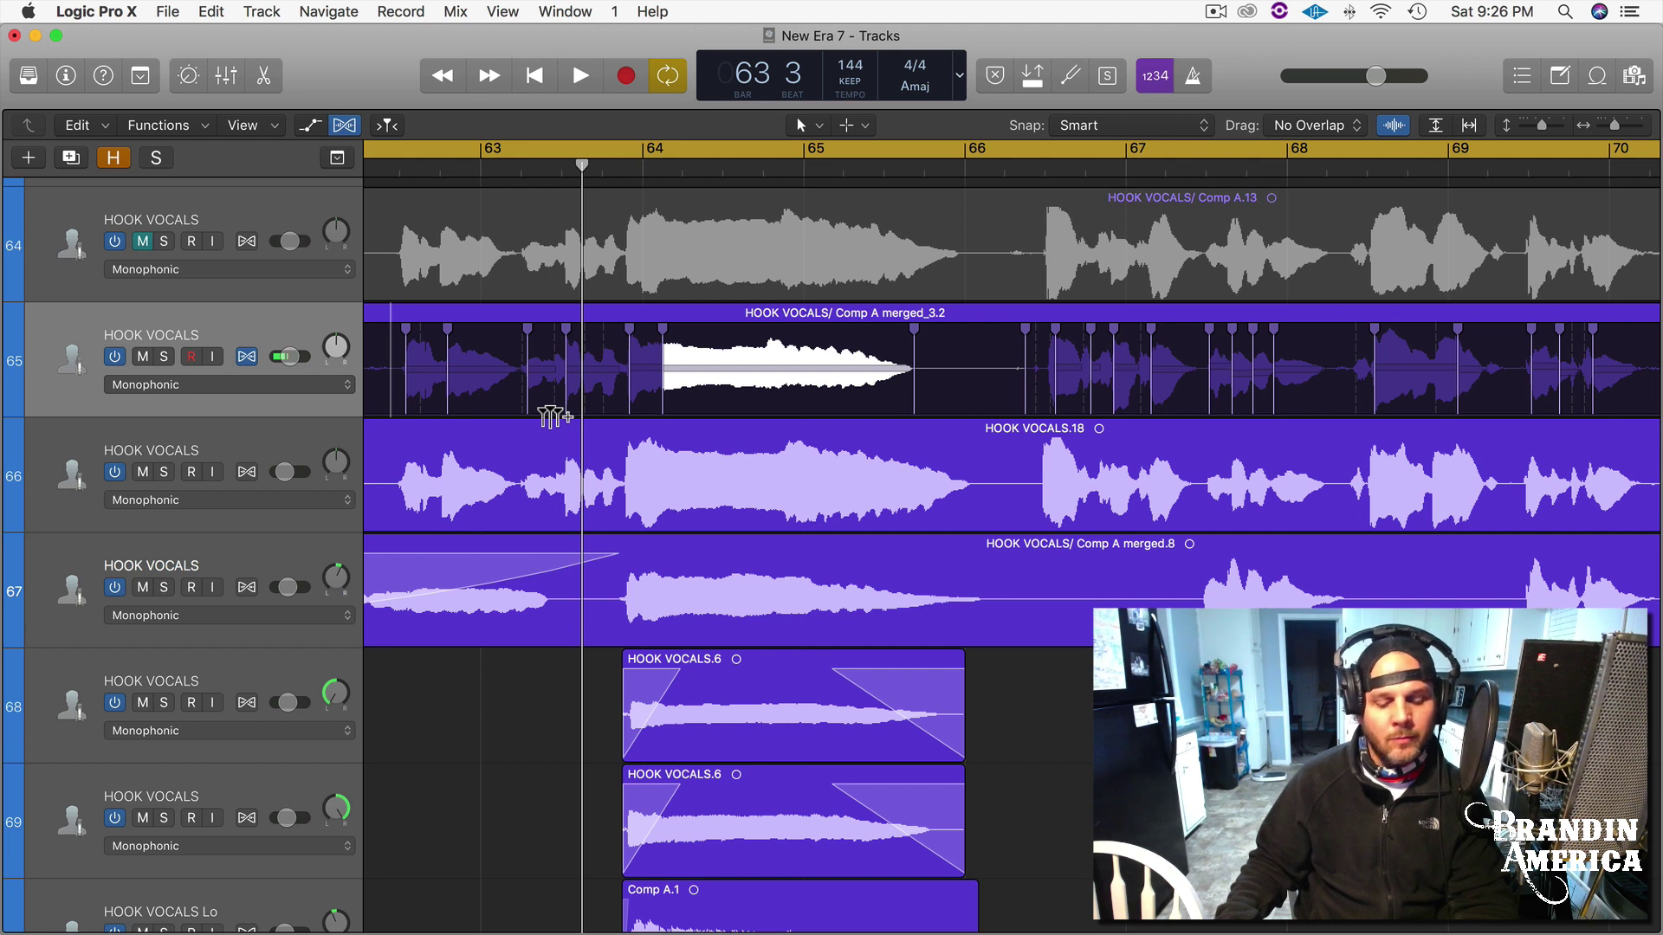
pyautogui.press('space')
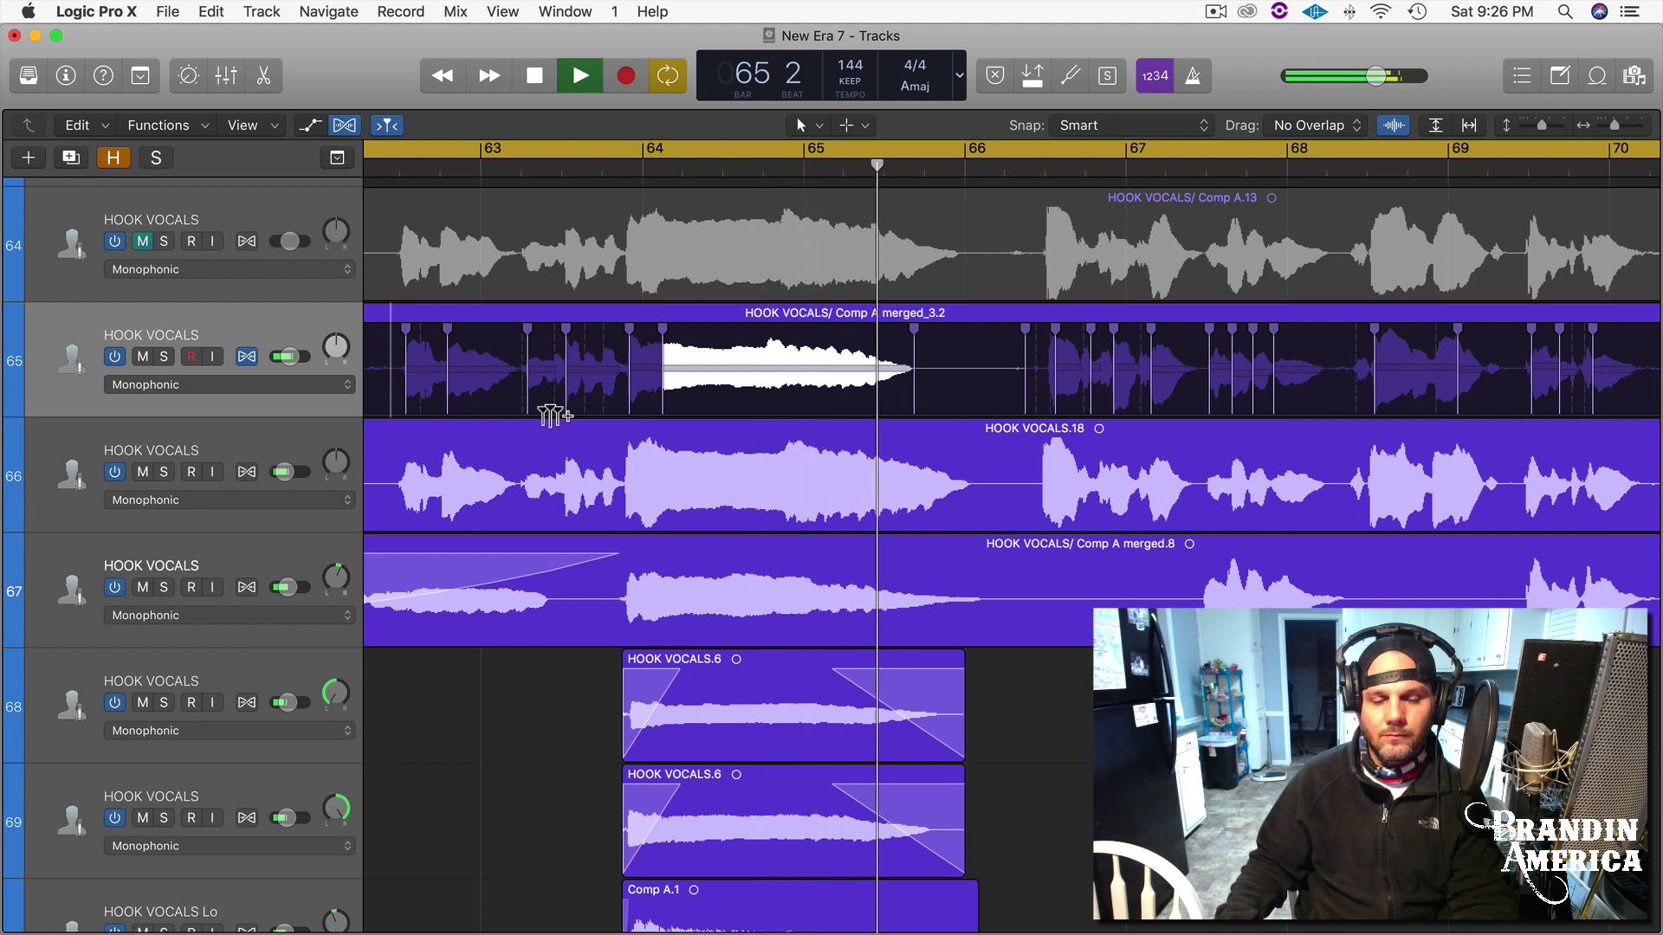
pyautogui.press('space')
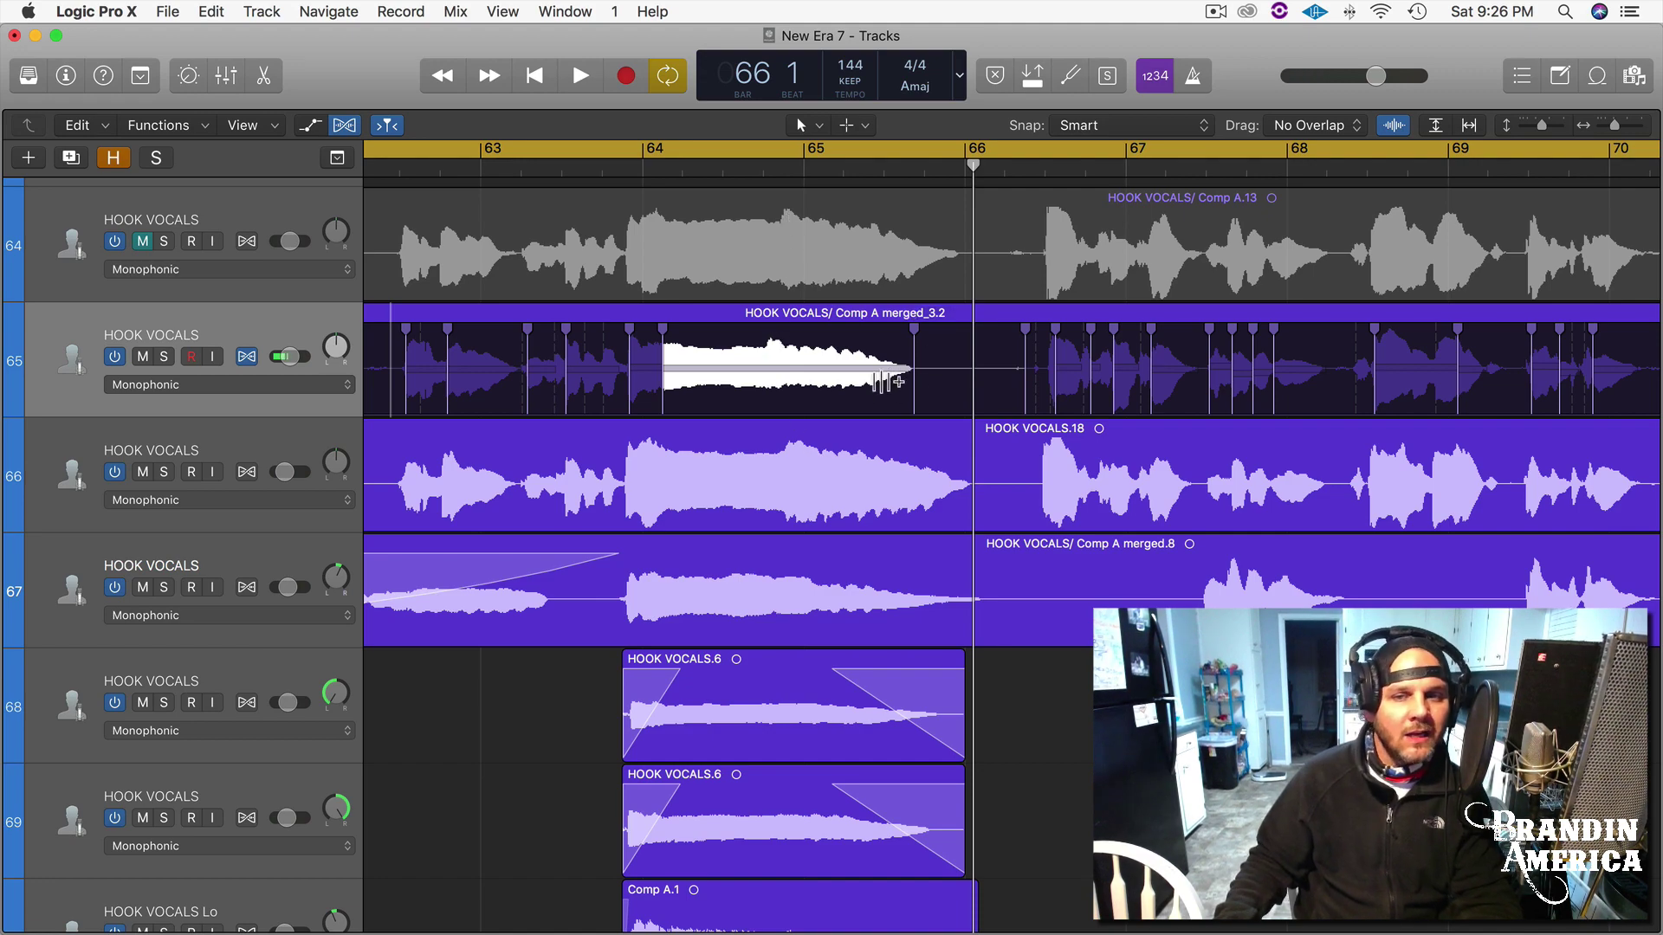
# Move the flex marker at the held note's end on track 65 to just before bar 66, matching the other vocal tracks.
pyautogui.hotkey('ctrl', 'Up')
pyautogui.click(913, 353)
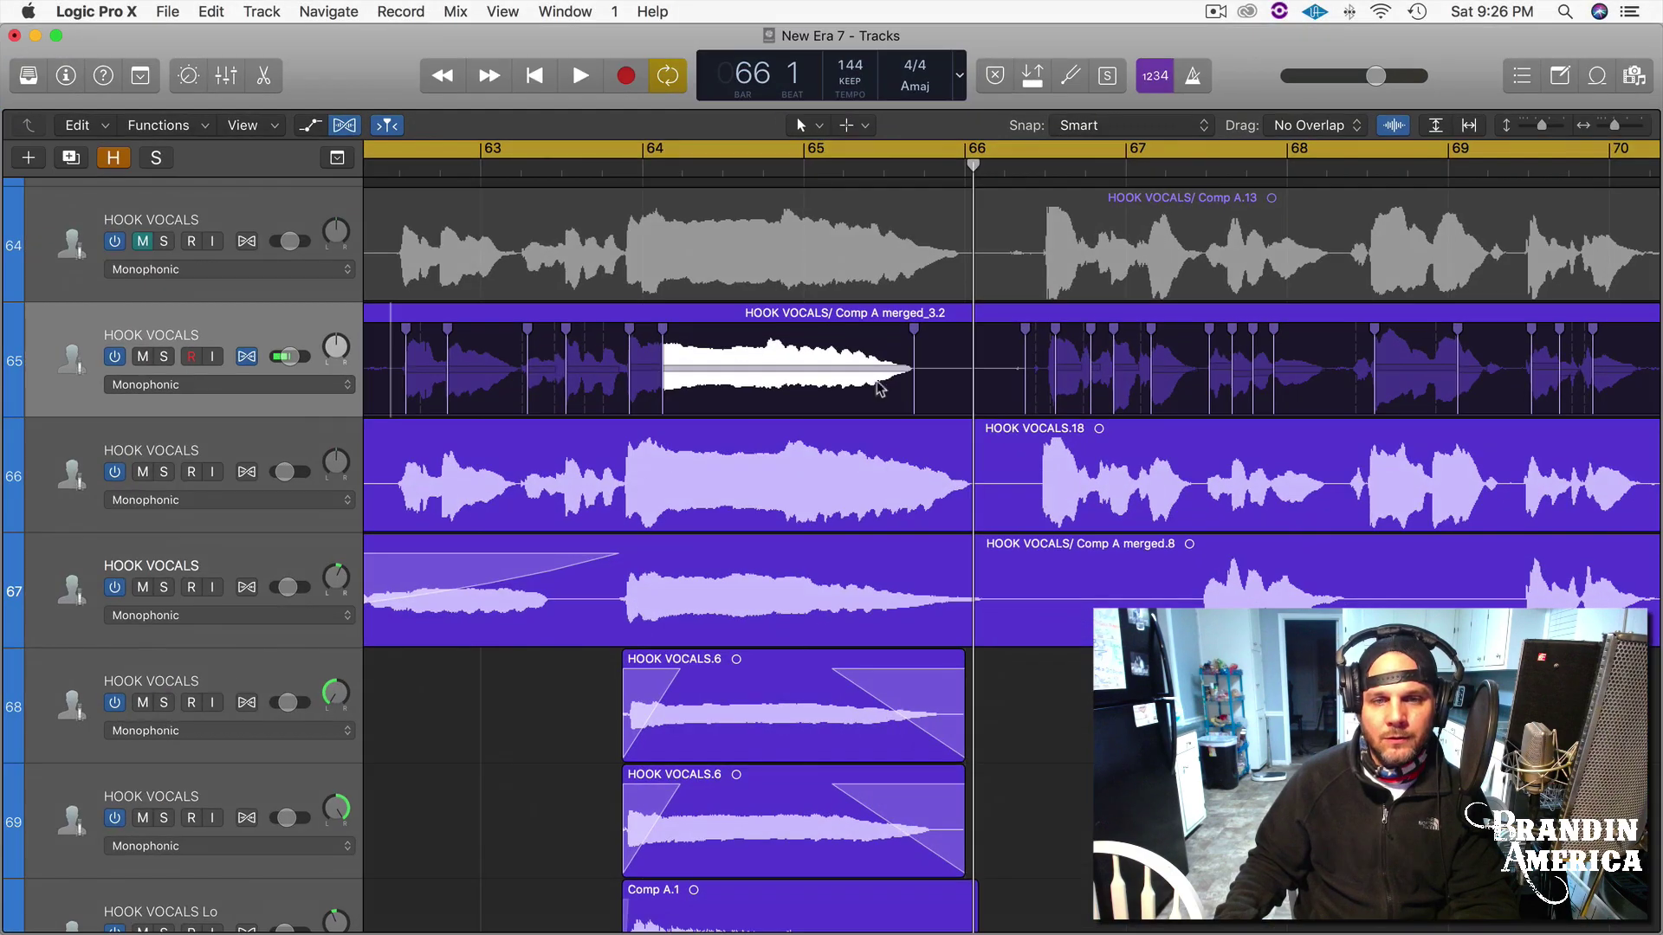
pyautogui.moveTo(911, 356); pyautogui.dragTo(960, 351)
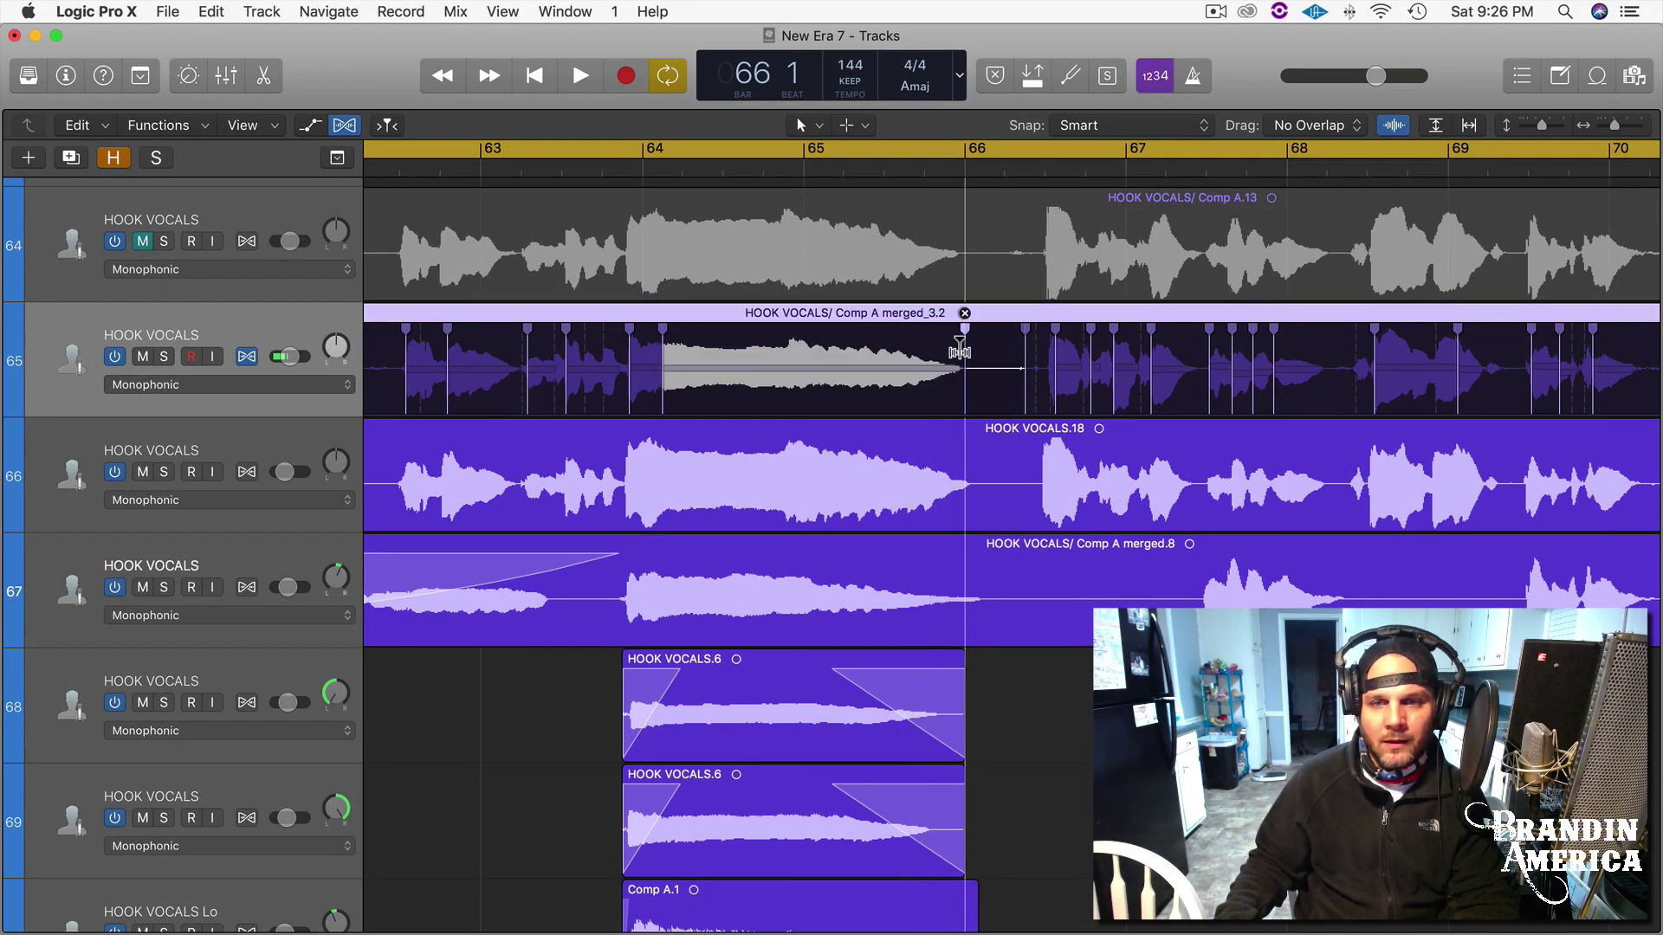
# Play the stretched vocals from marquee position 62 2 3 1 to check the held note.
pyautogui.hscroll(-1, 520, 352)
pyautogui.keyDown('super'); pyautogui.click(395, 353); pyautogui.keyUp('super')
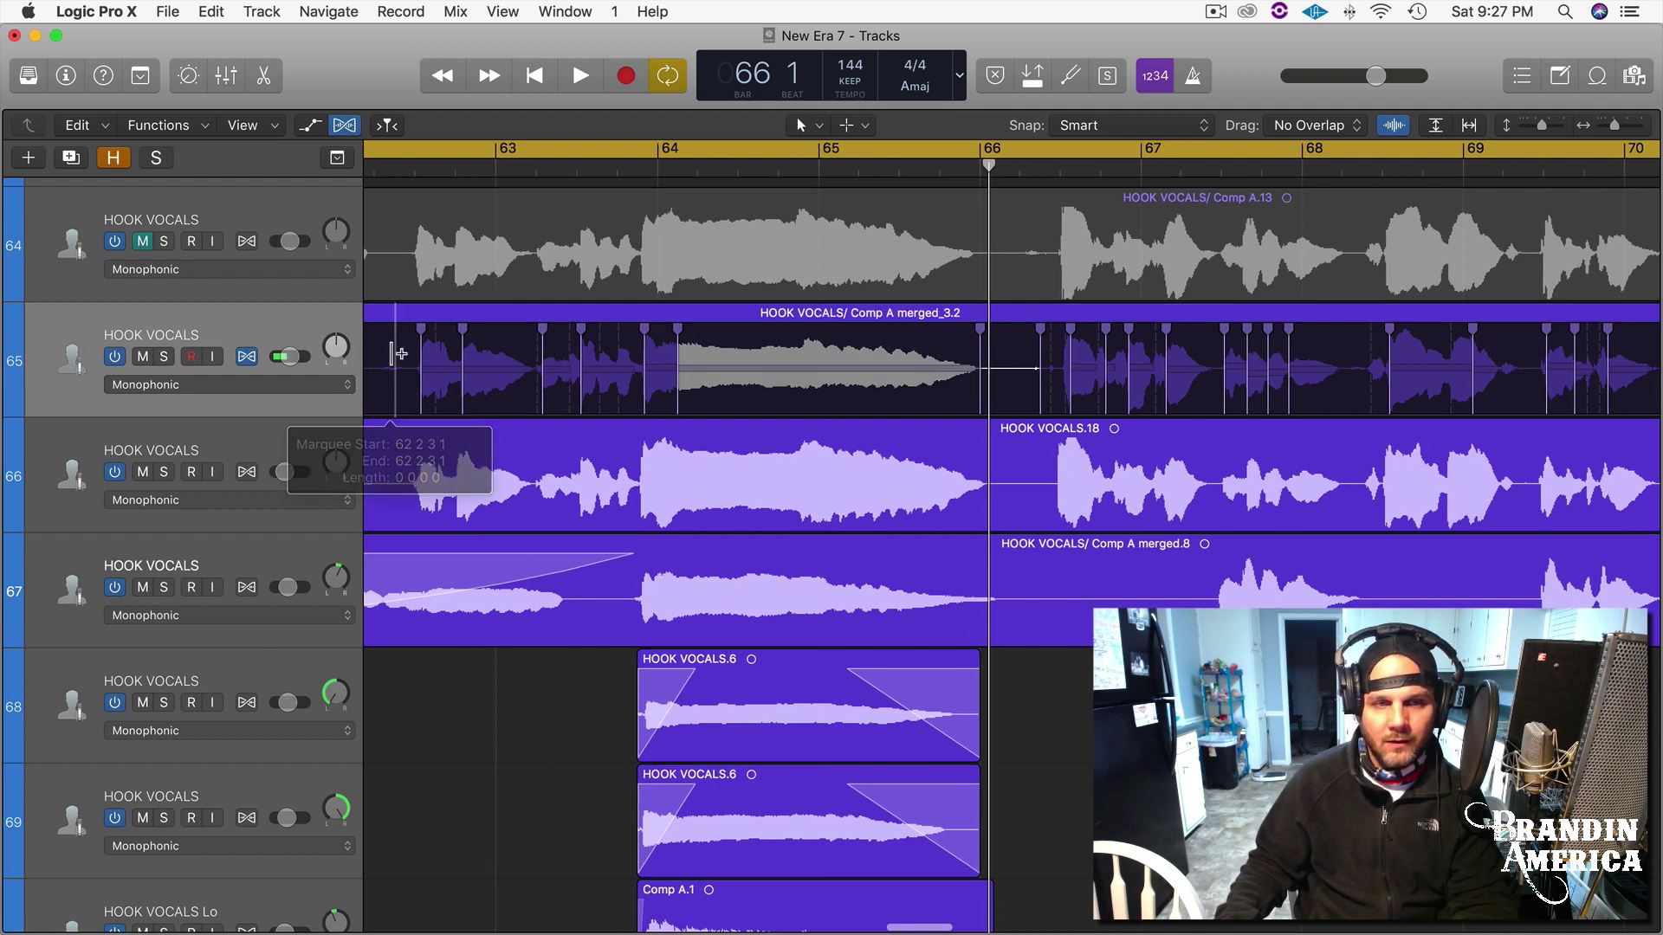
pyautogui.press('space')
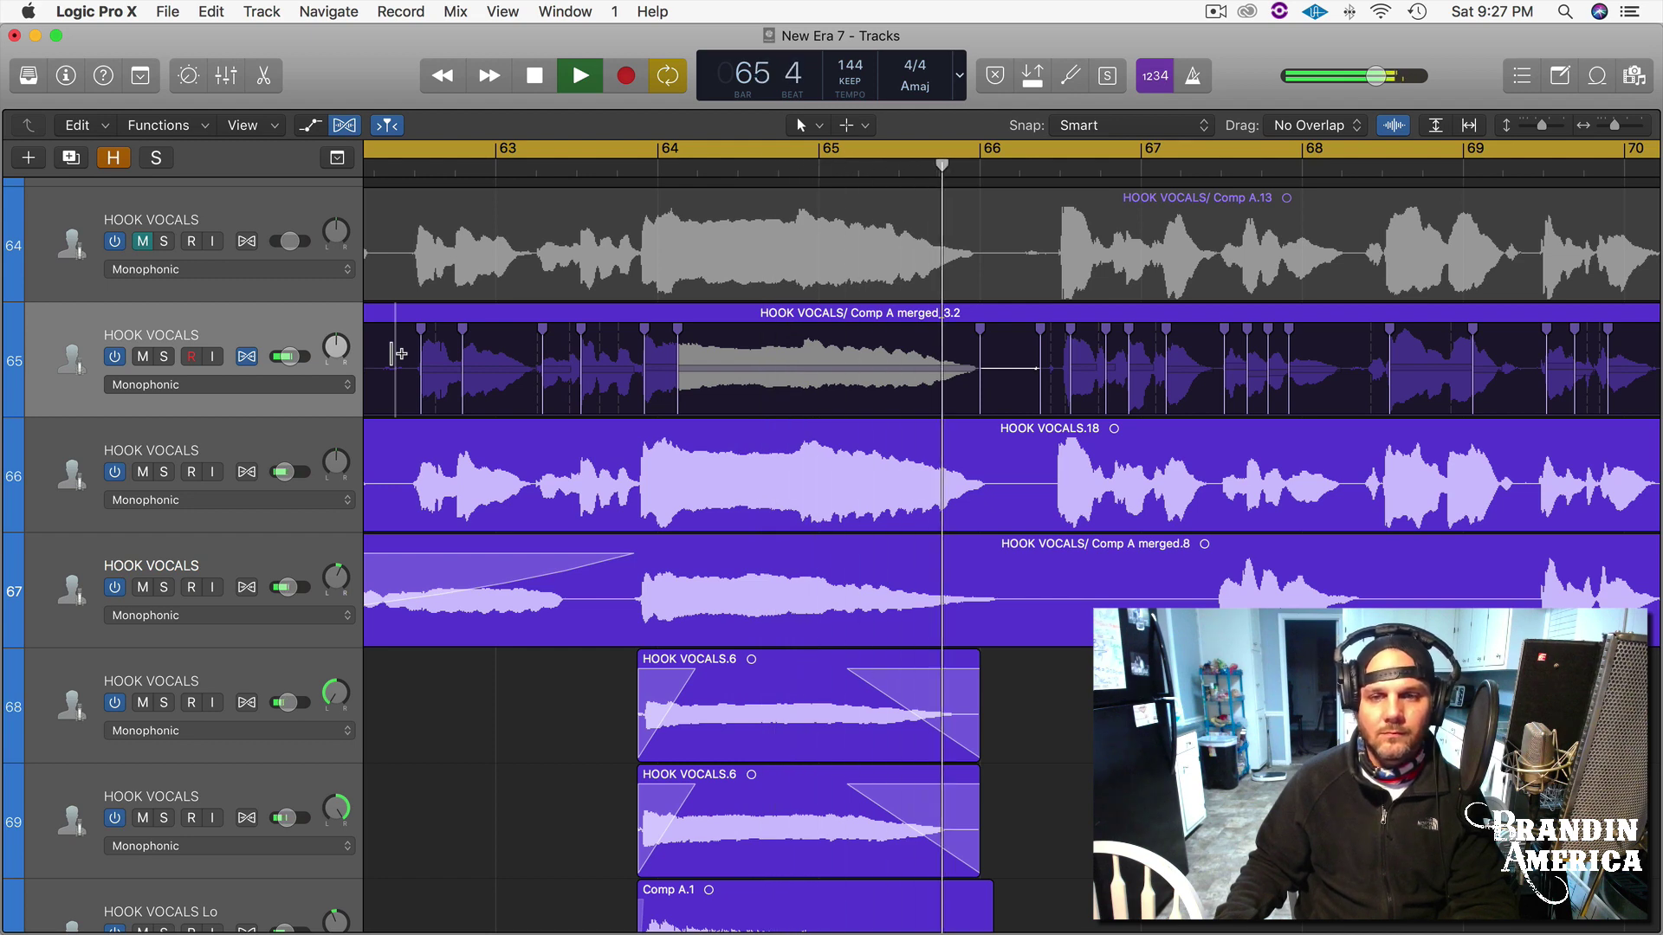
# Stop playback and compare track 65's phrase timing with the stacked vocal waveforms from bar 58 onward.
pyautogui.press('space')
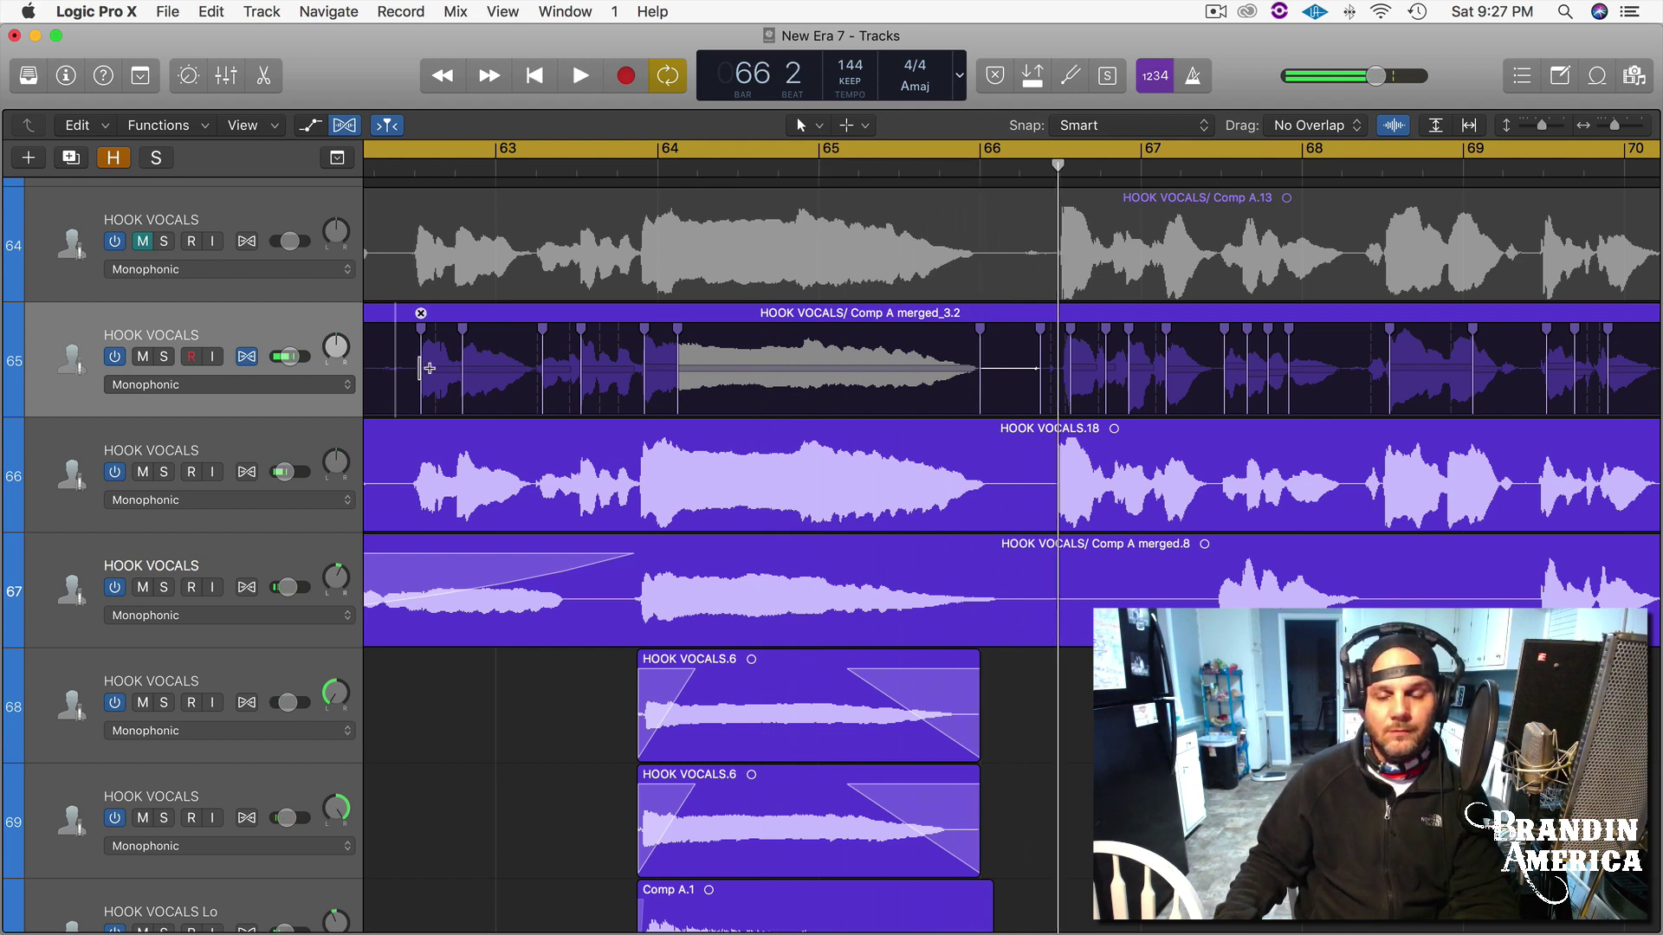
pyautogui.press('z')
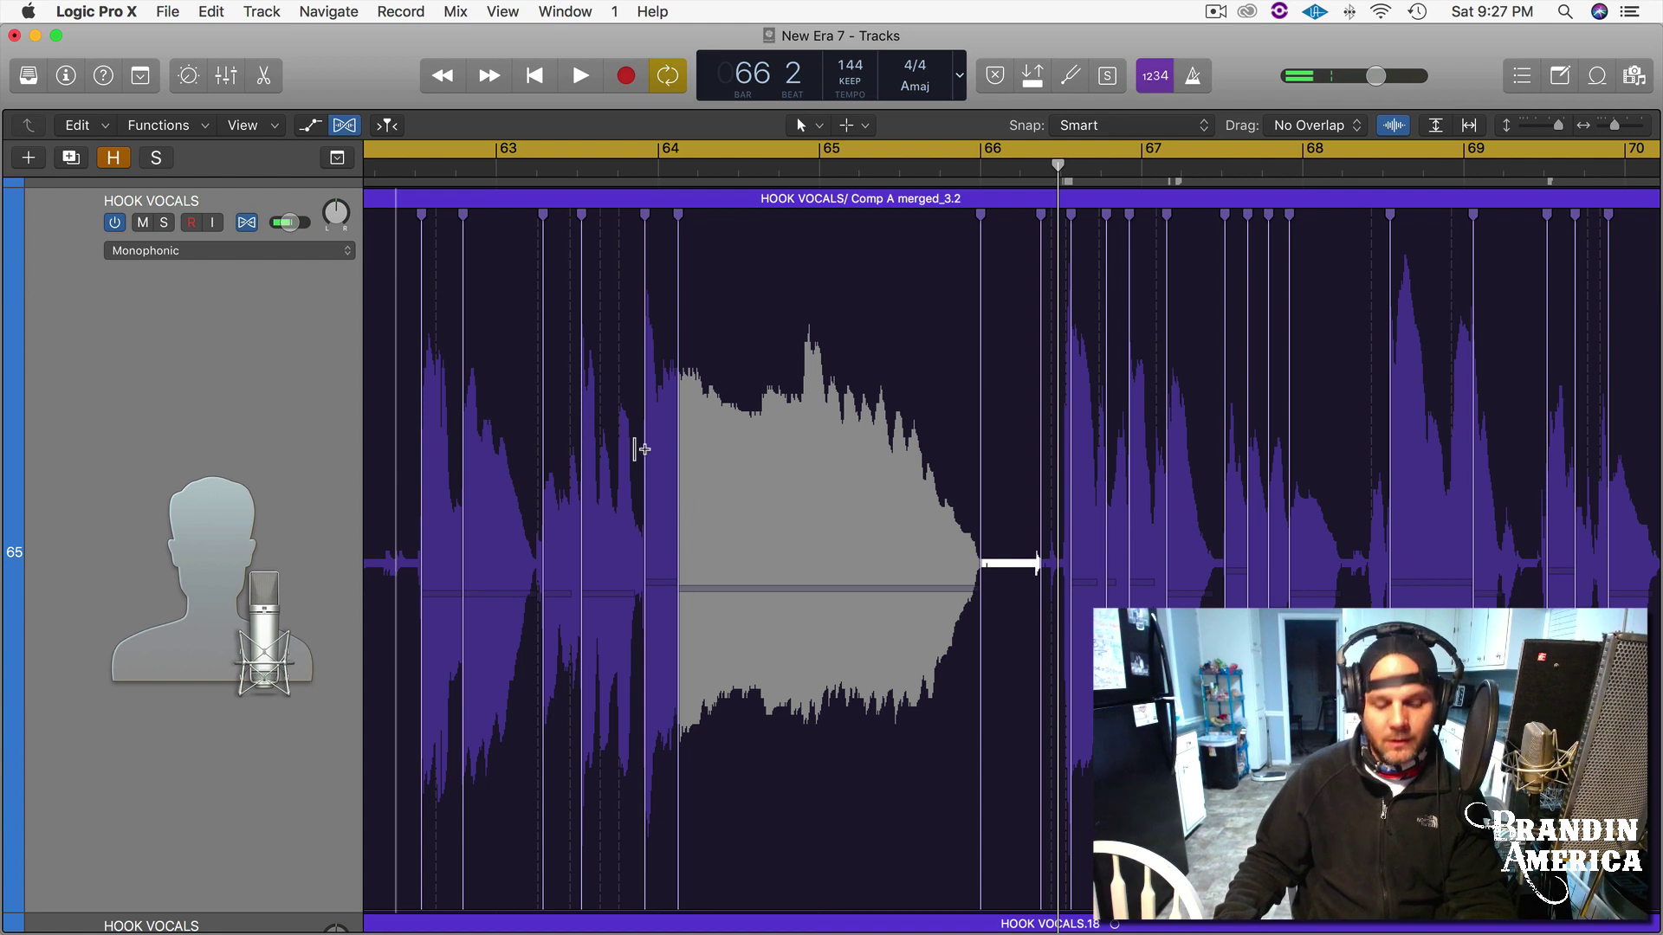
pyautogui.press('z')
pyautogui.hscroll(-5, 636, 444)
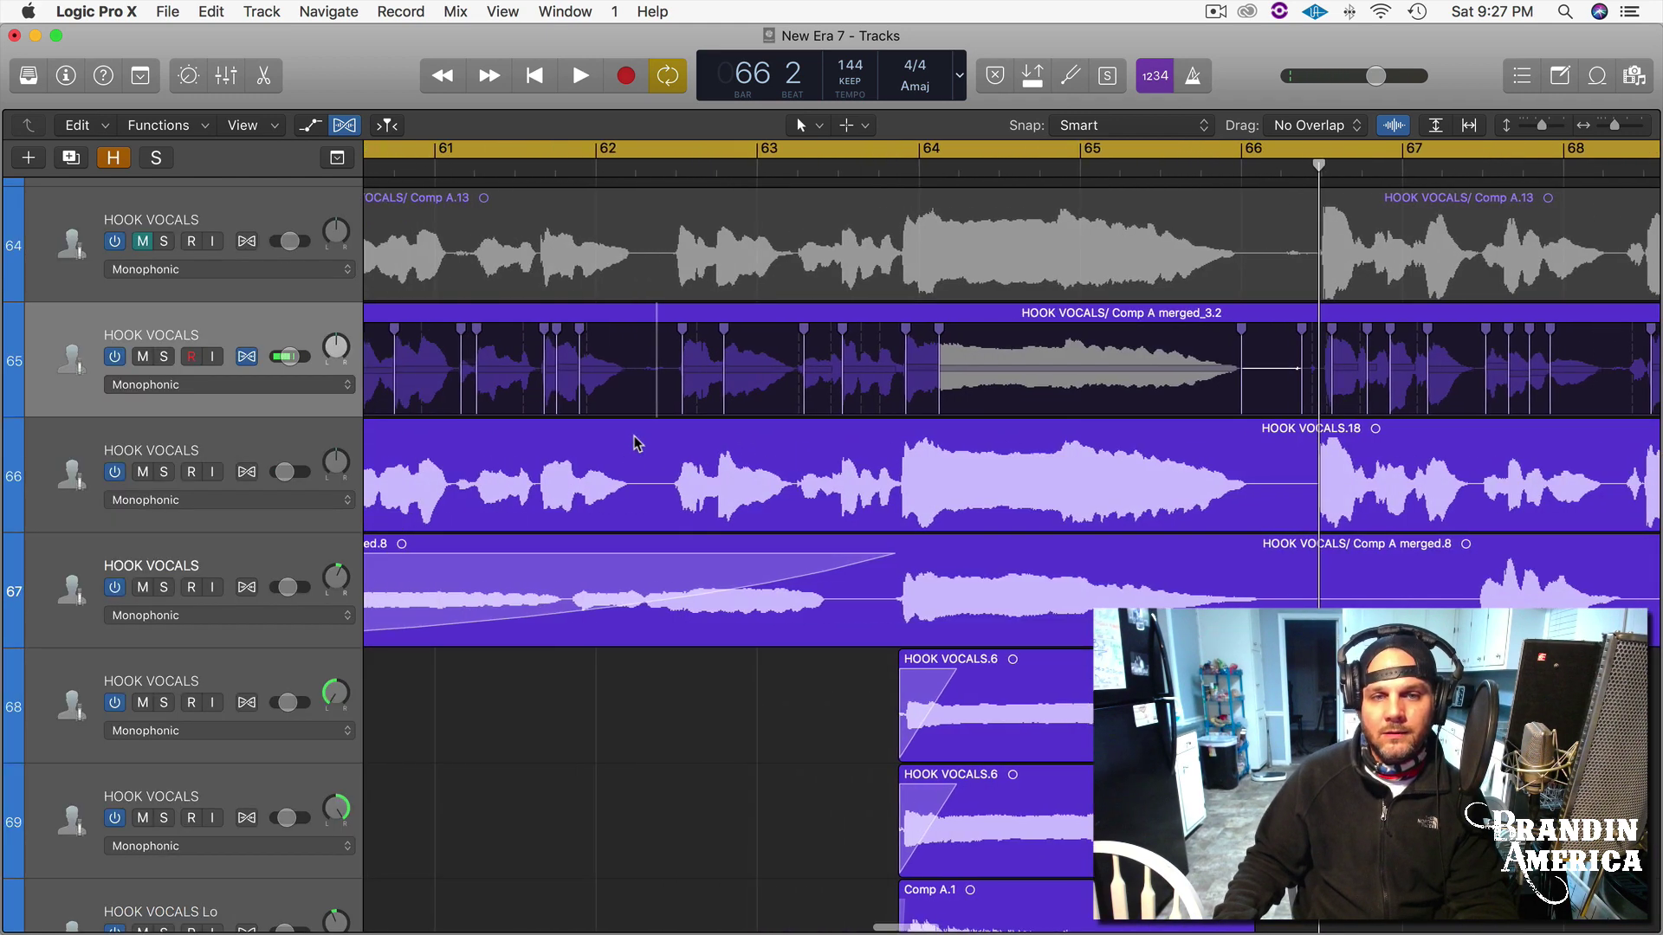
pyautogui.hscroll(-6, 636, 443)
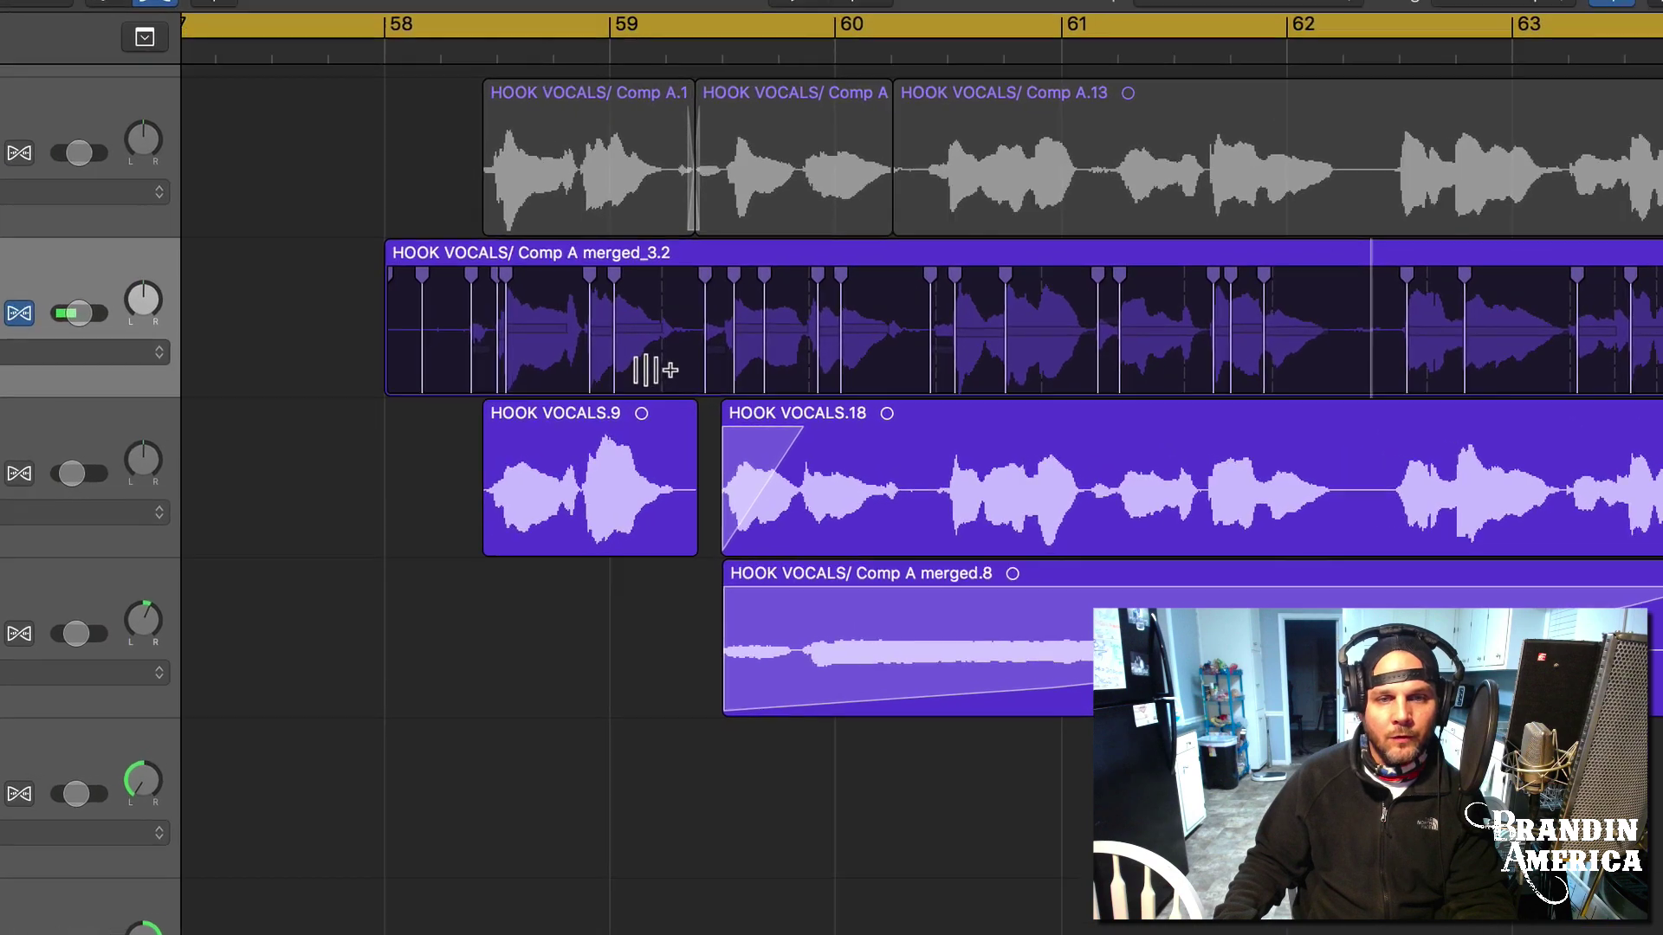
pyautogui.press('super+Right')
pyautogui.press('super+Right')
pyautogui.press('super+Right')
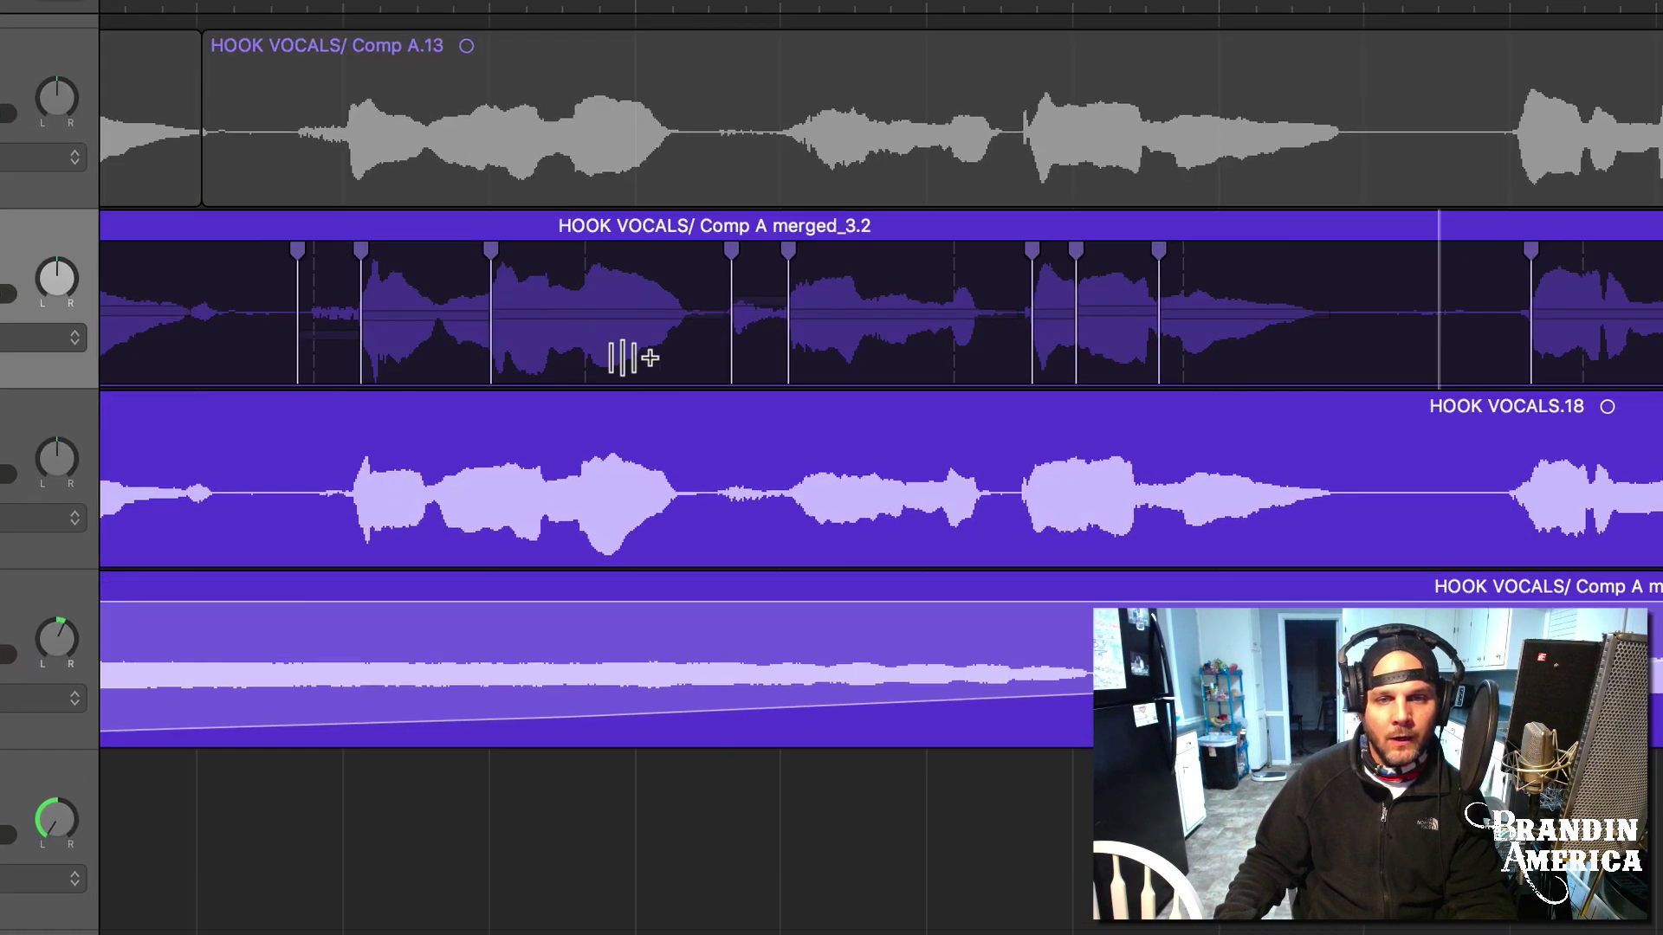
pyautogui.hscroll(-8, 630, 357)
pyautogui.hscroll(5, 630, 357)
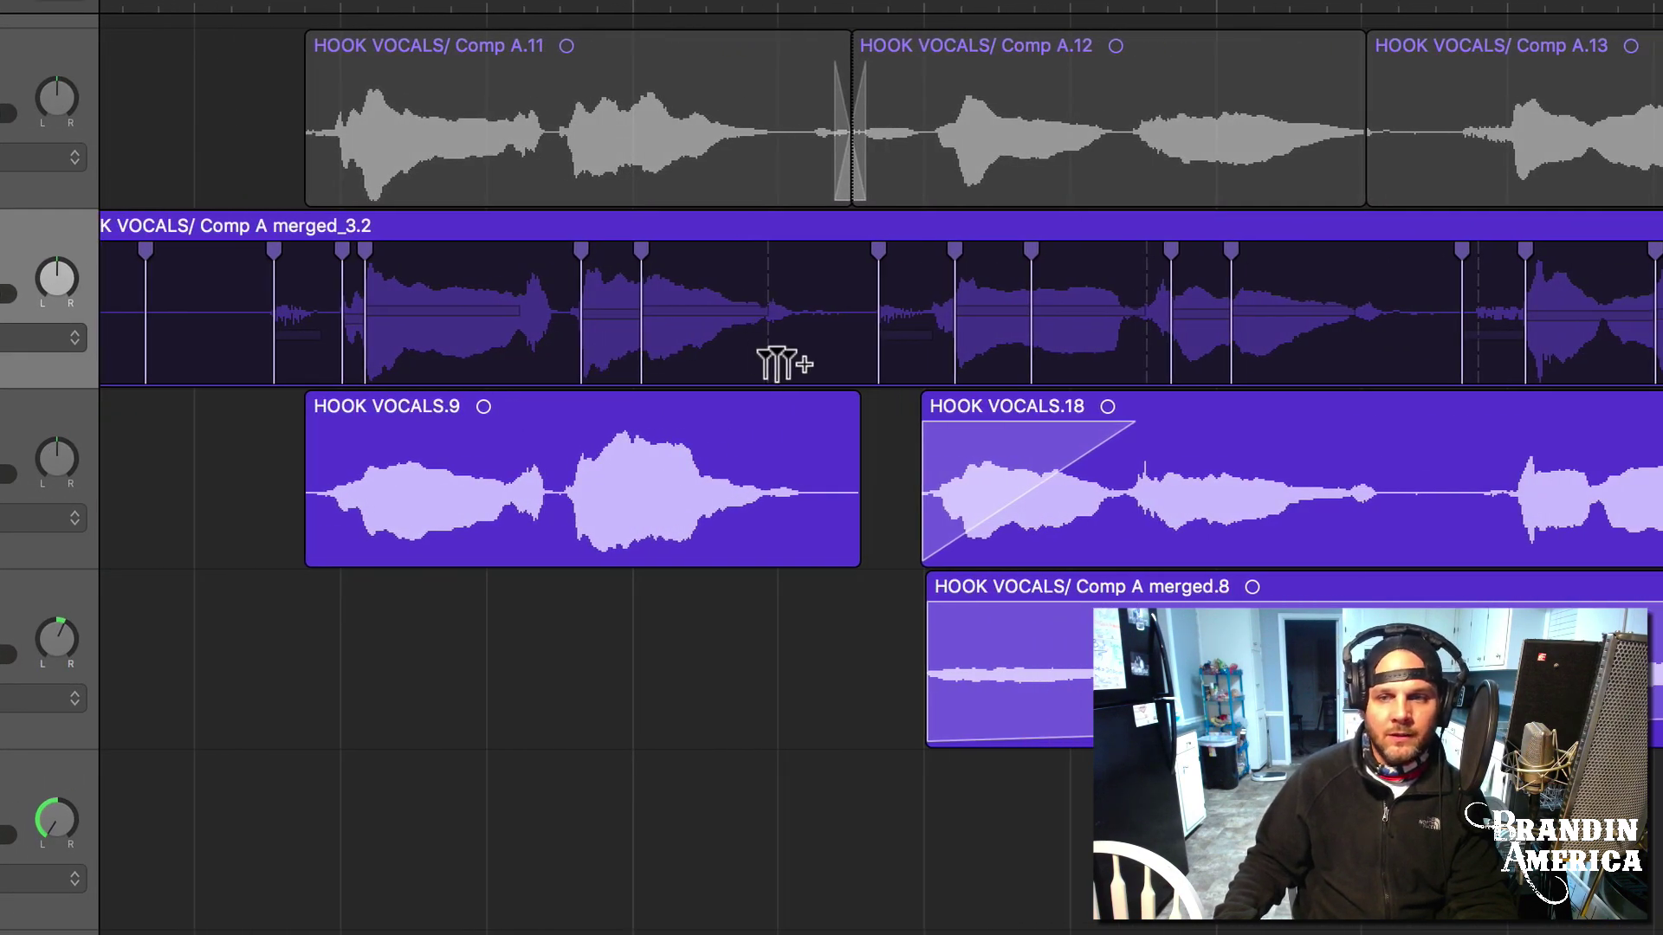
pyautogui.hscroll(9, 770, 347)
pyautogui.hscroll(2, 775, 364)
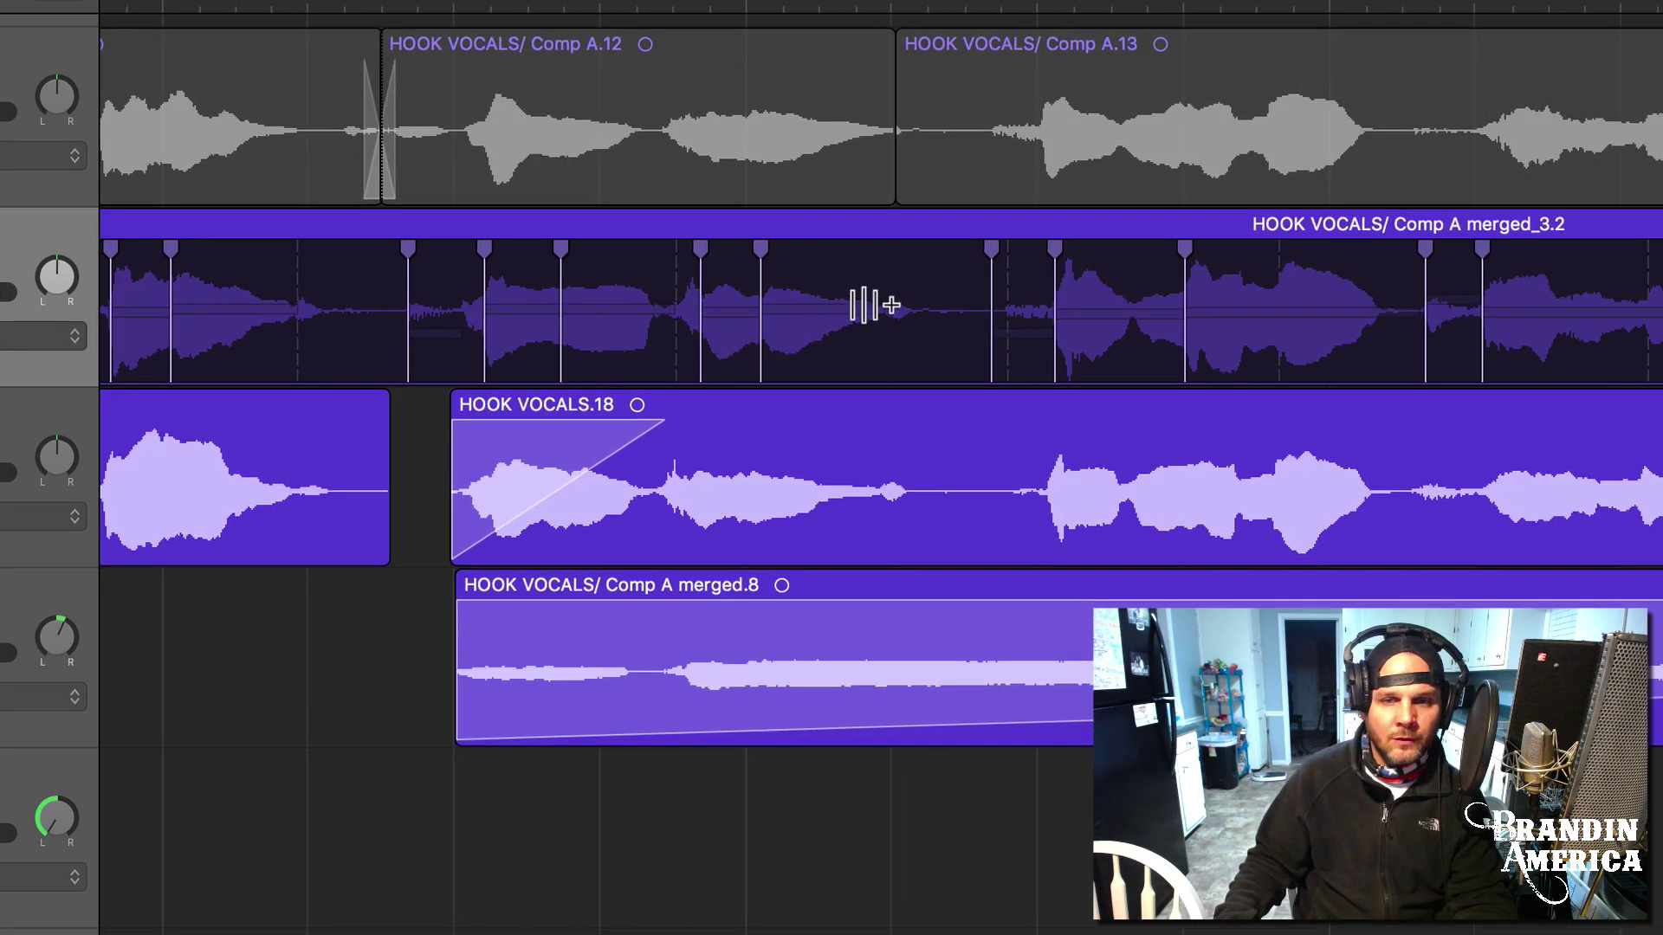
# Add flex markers at the ends of two phrases on track 65, just after bars 60 and 61, and pull each slightly earlier.
pyautogui.click(916, 276)
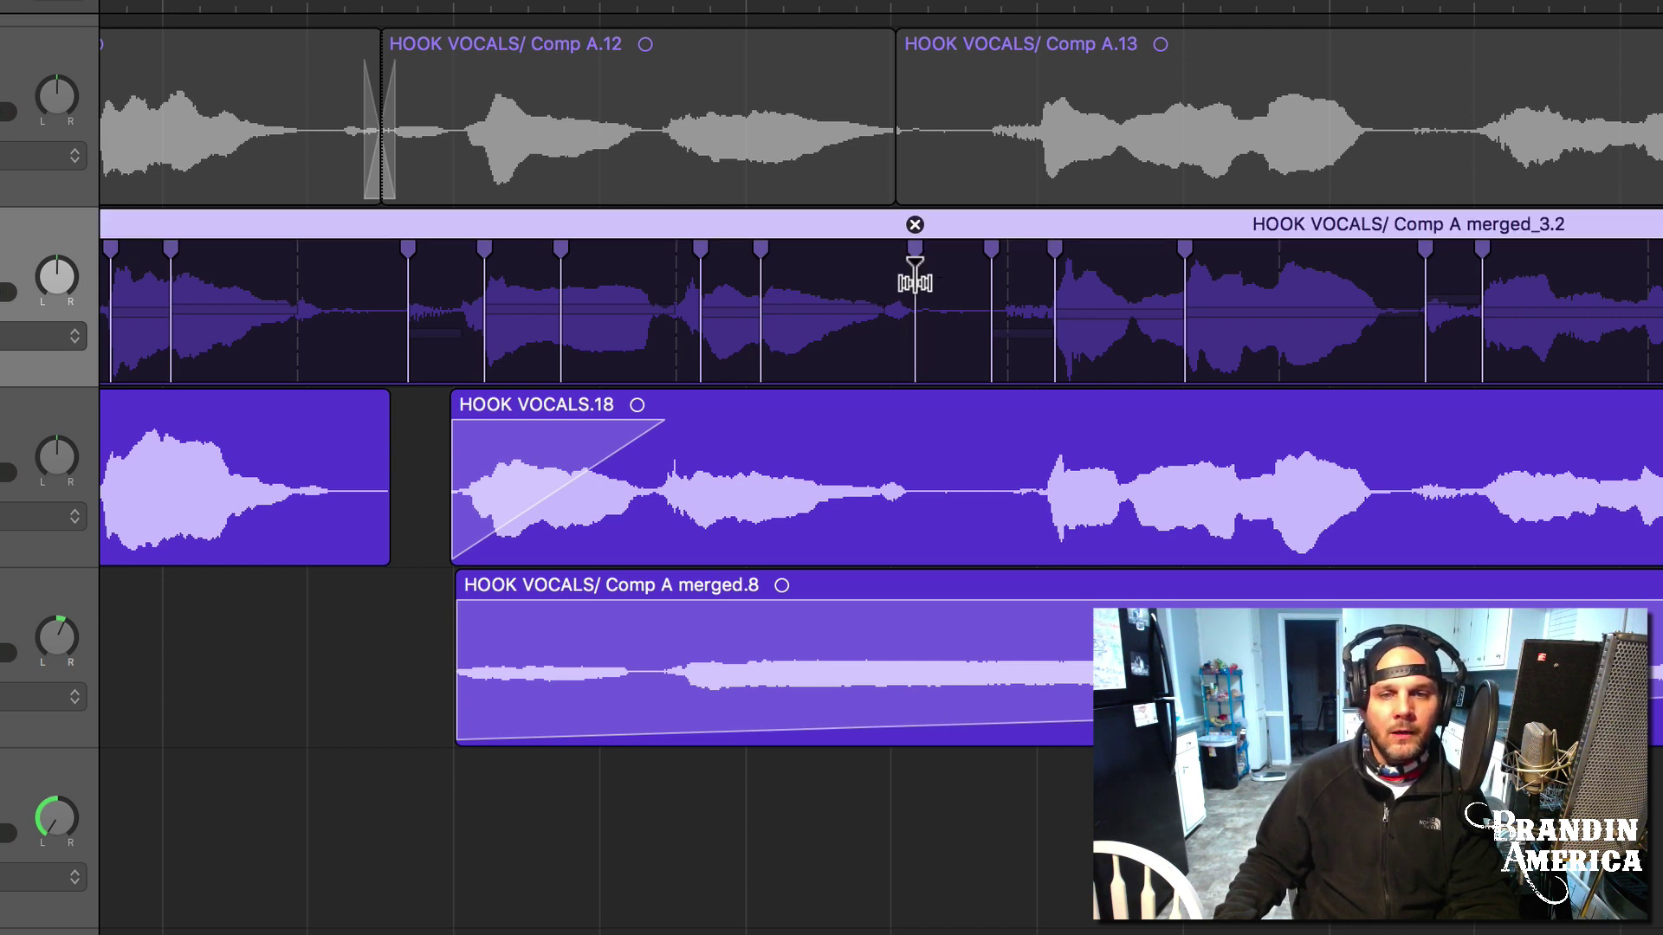
pyautogui.moveTo(914, 282); pyautogui.dragTo(906, 311)
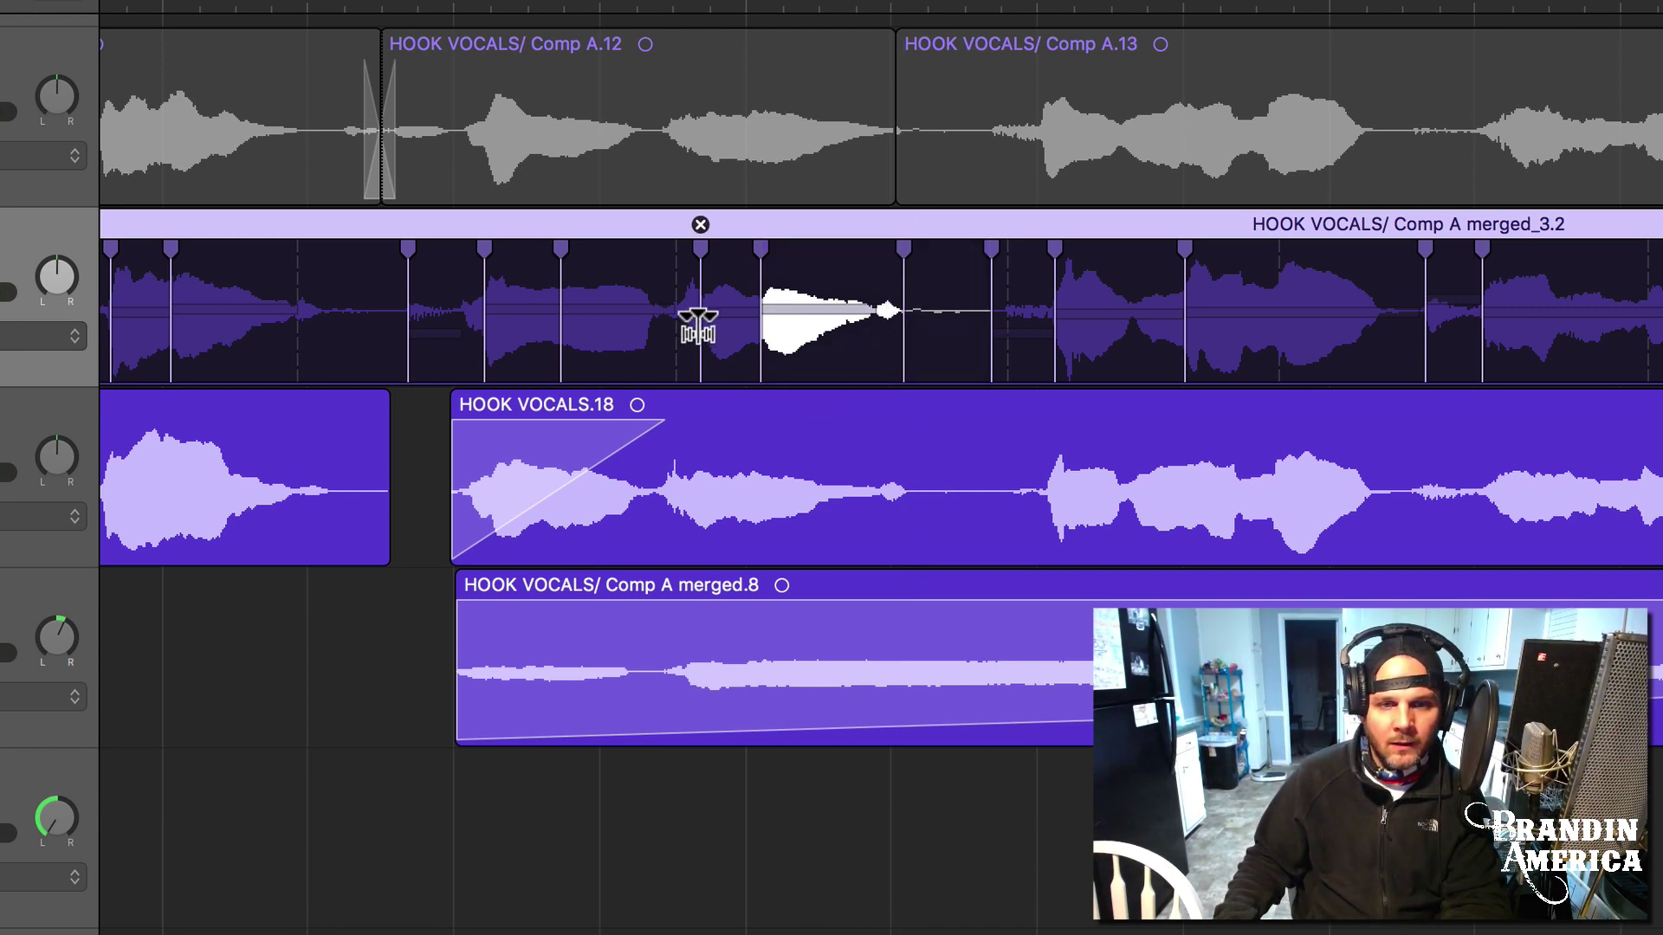
pyautogui.hscroll(5, 745, 317)
pyautogui.hscroll(5, 745, 316)
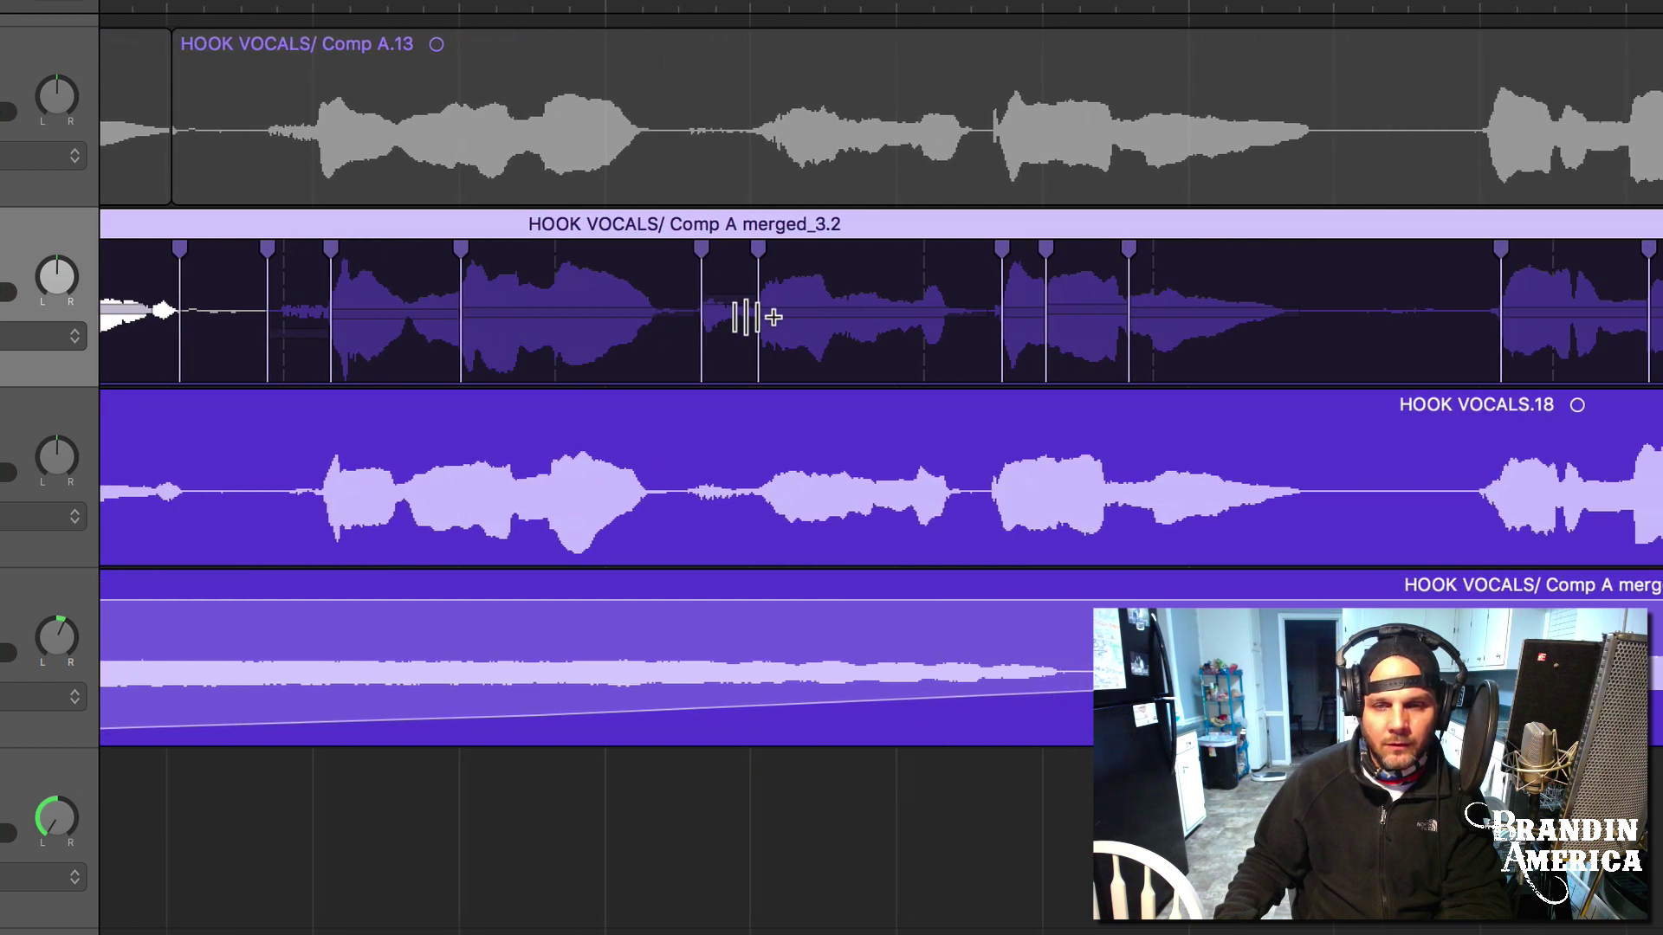
pyautogui.click(661, 290)
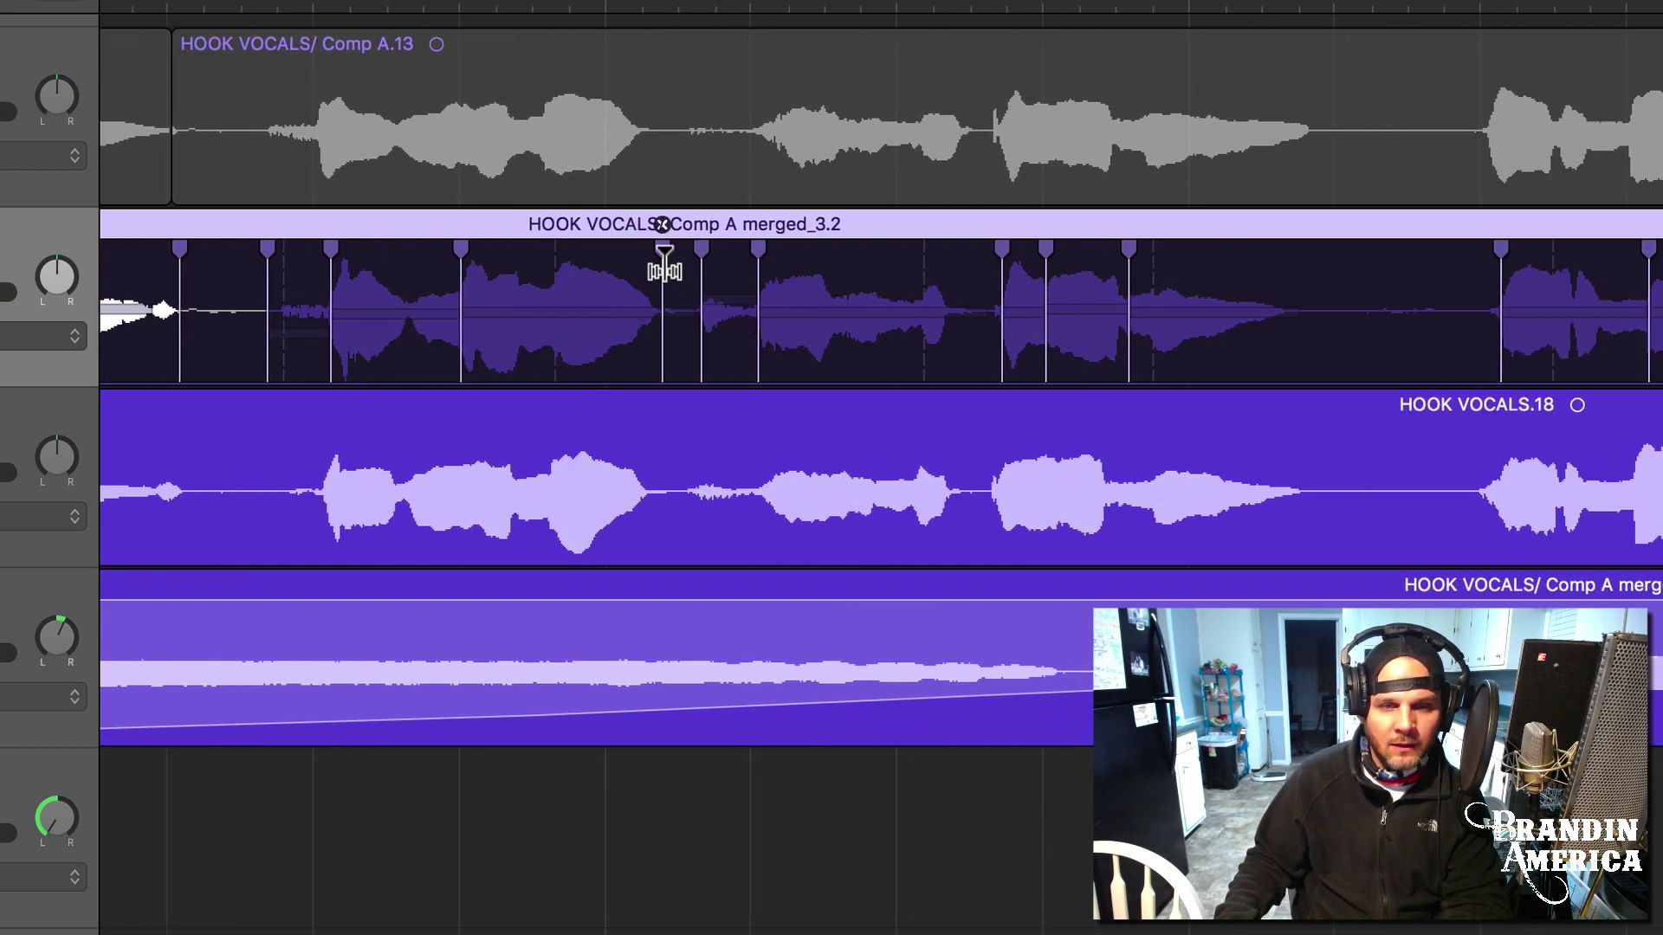
pyautogui.moveTo(664, 286); pyautogui.dragTo(650, 285)
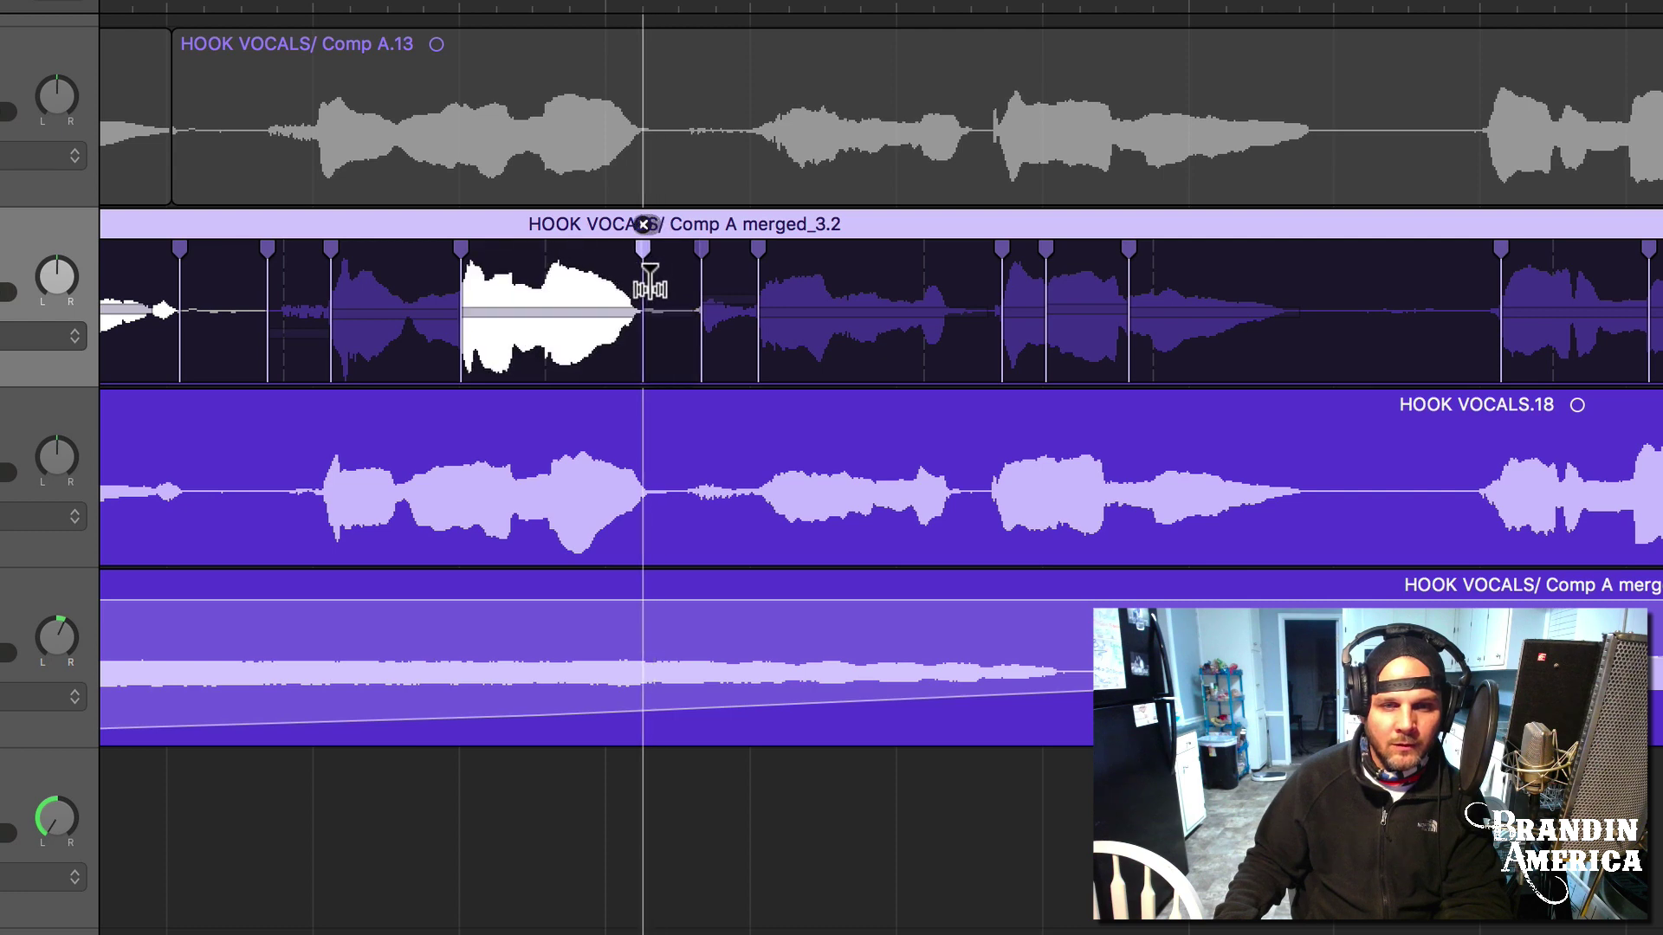
# Add a flex marker at the end of the phrase just after bar 62 on track 65 and stretch it slightly later.
pyautogui.hscroll(6, 671, 281)
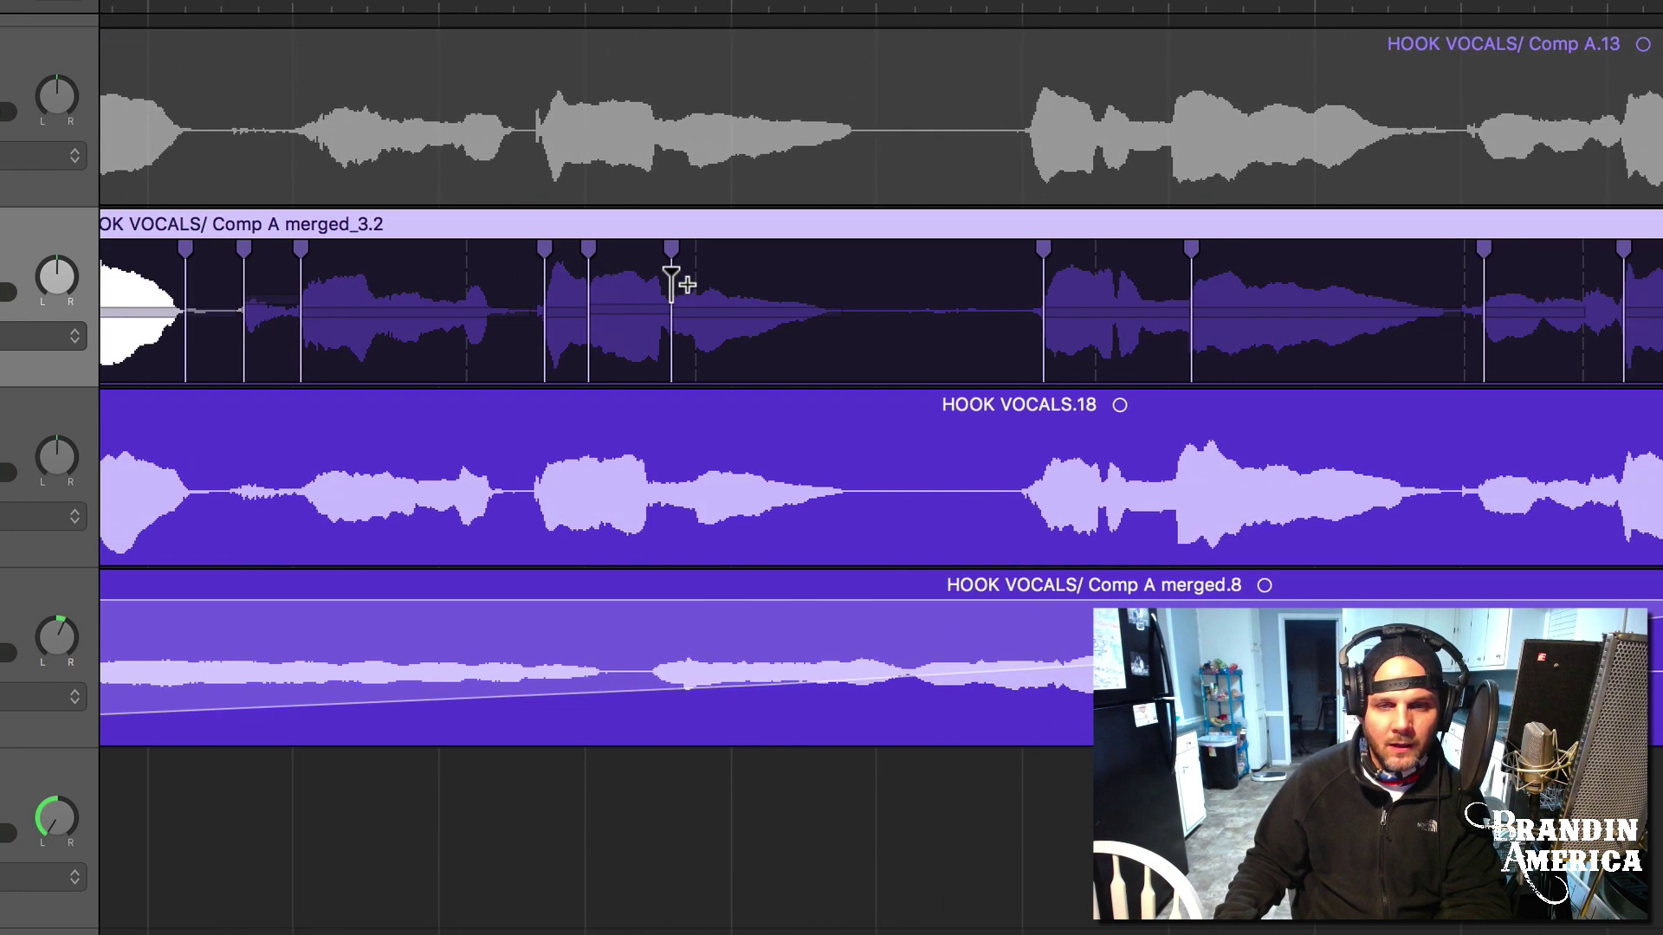
pyautogui.hscroll(1, 693, 285)
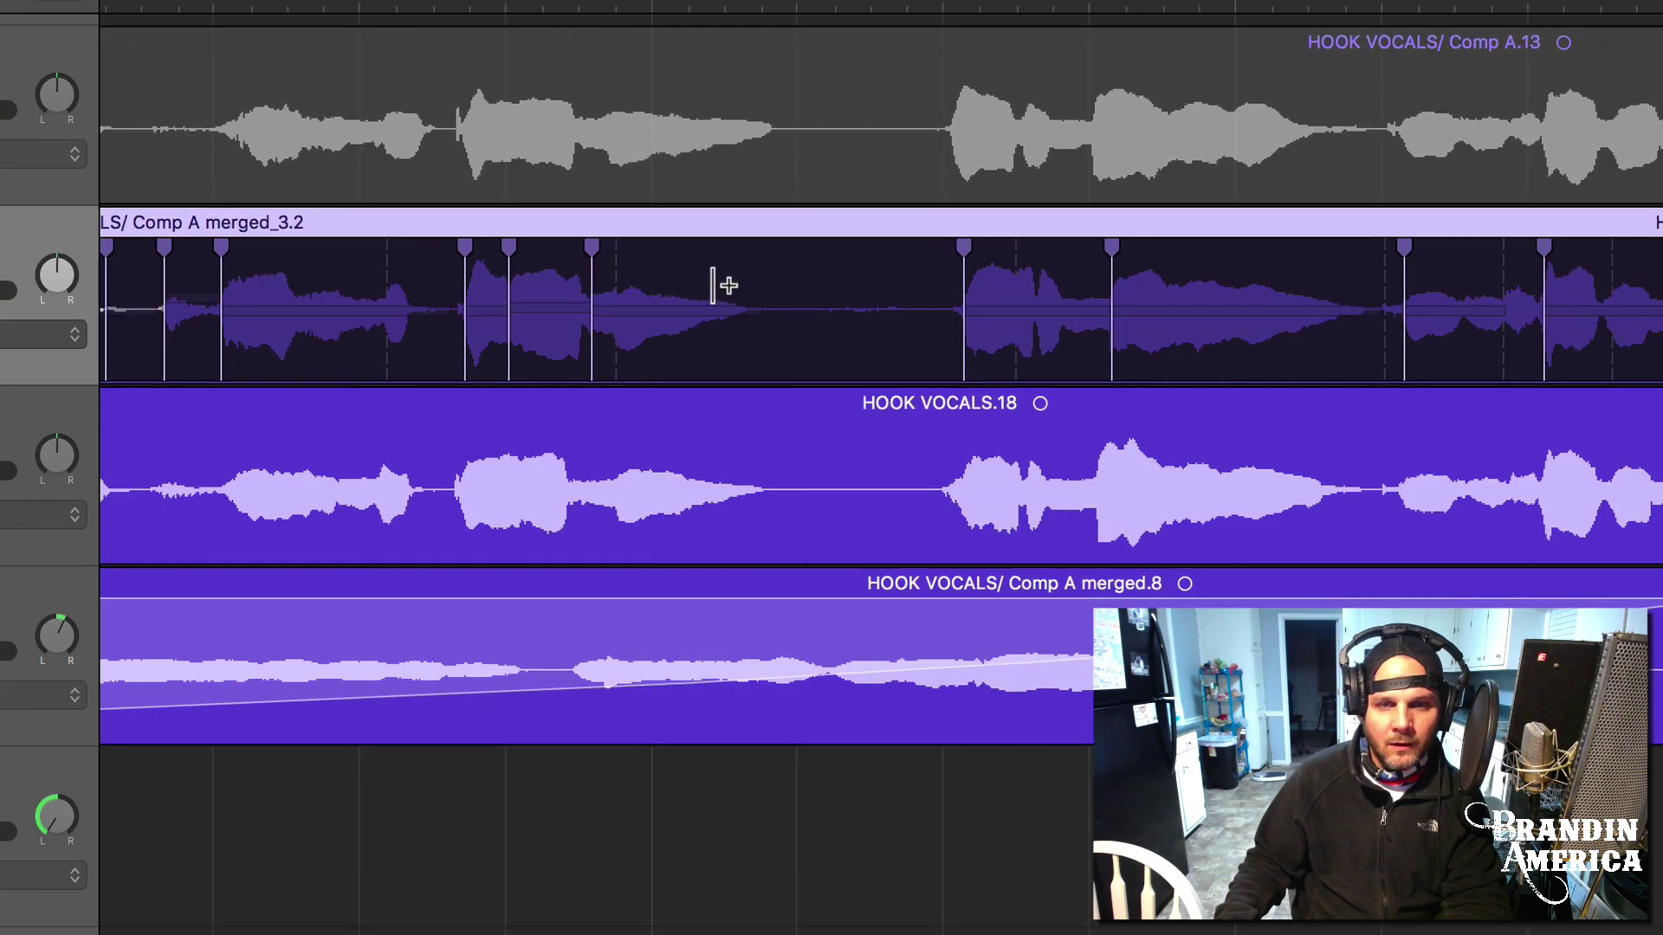
pyautogui.click(759, 290)
pyautogui.moveTo(759, 271); pyautogui.dragTo(777, 277)
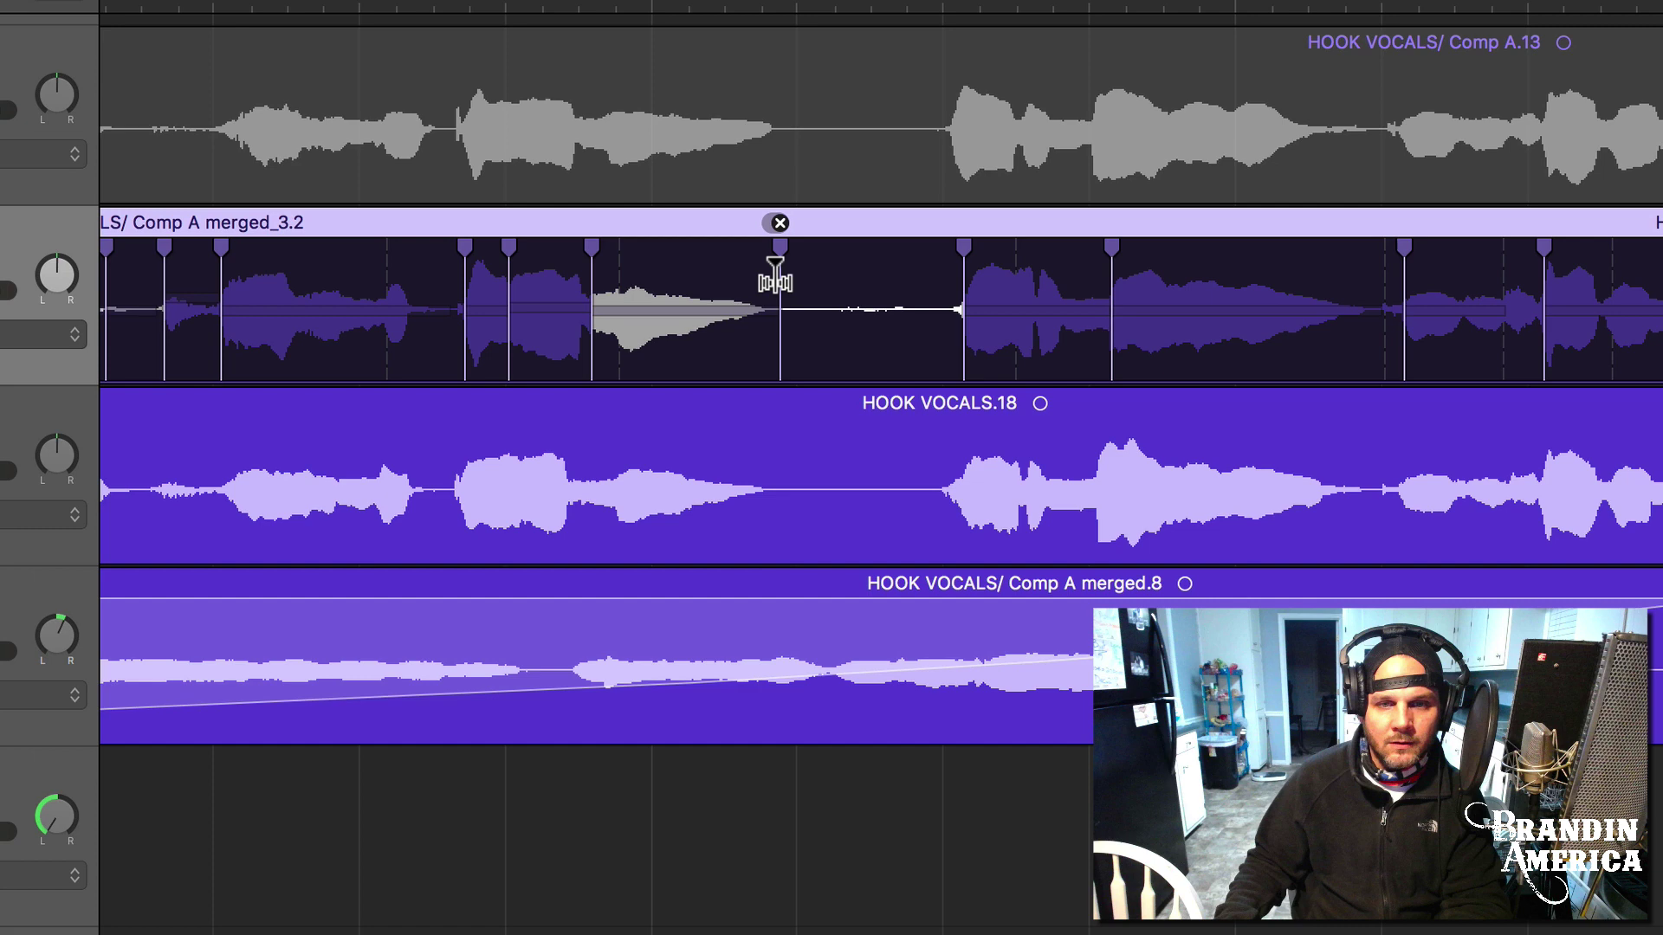
pyautogui.click(749, 8)
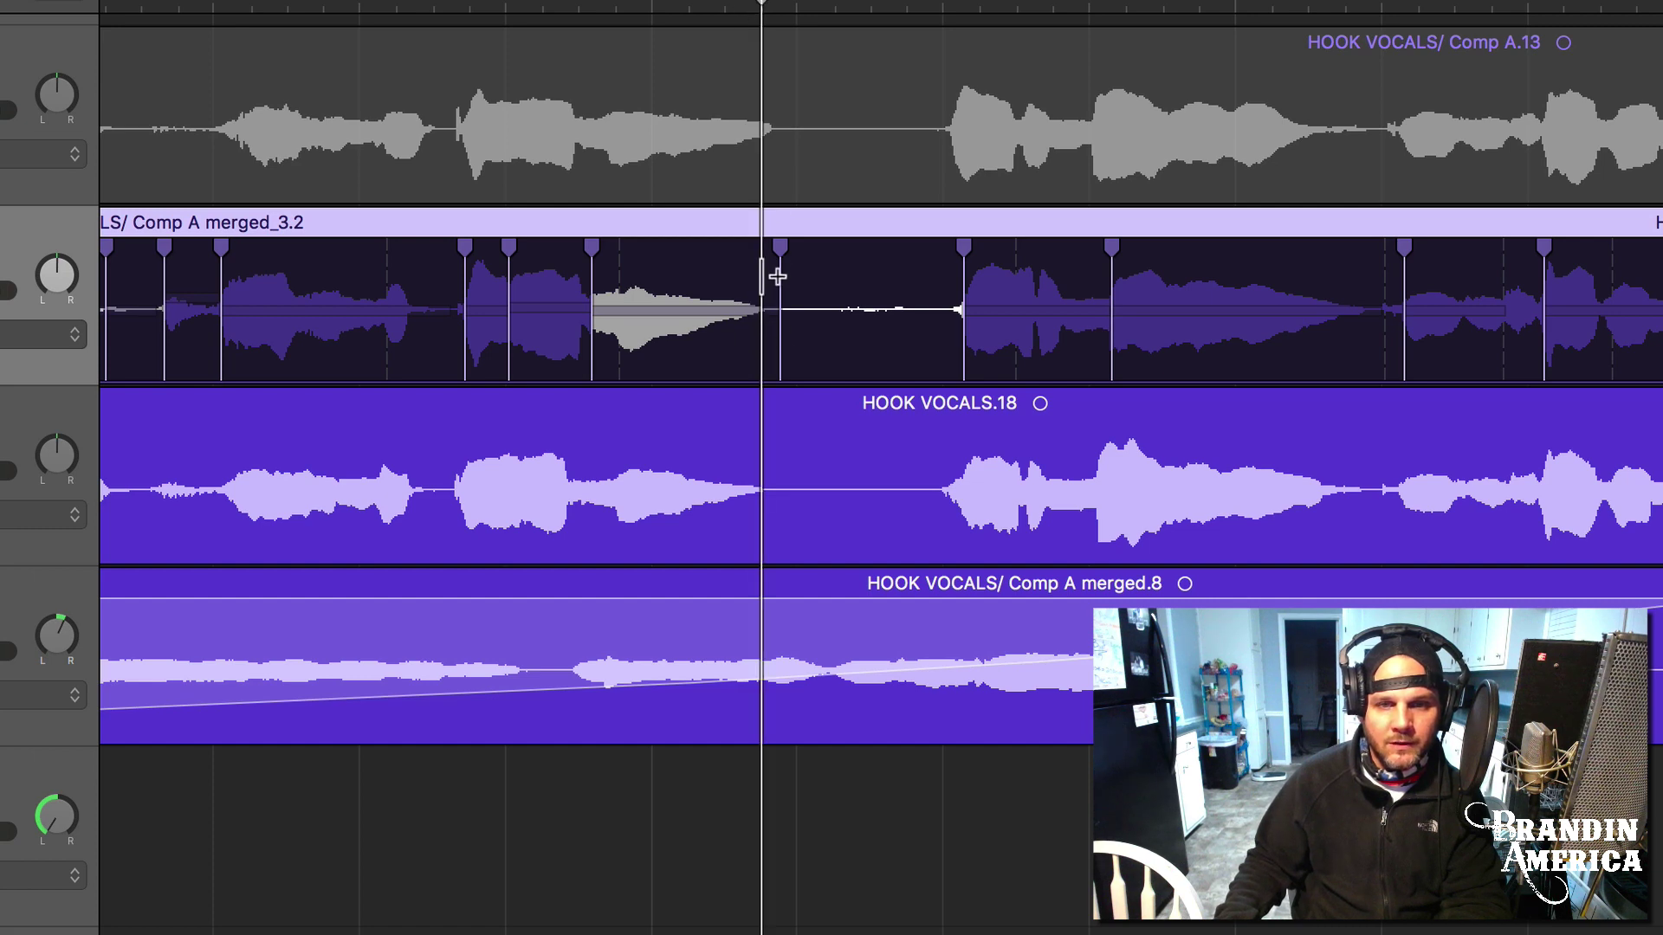
# Add a flex marker at the end of the phrase just after bar 63 on track 65 and pull it slightly earlier.
pyautogui.hscroll(10, 666, 448)
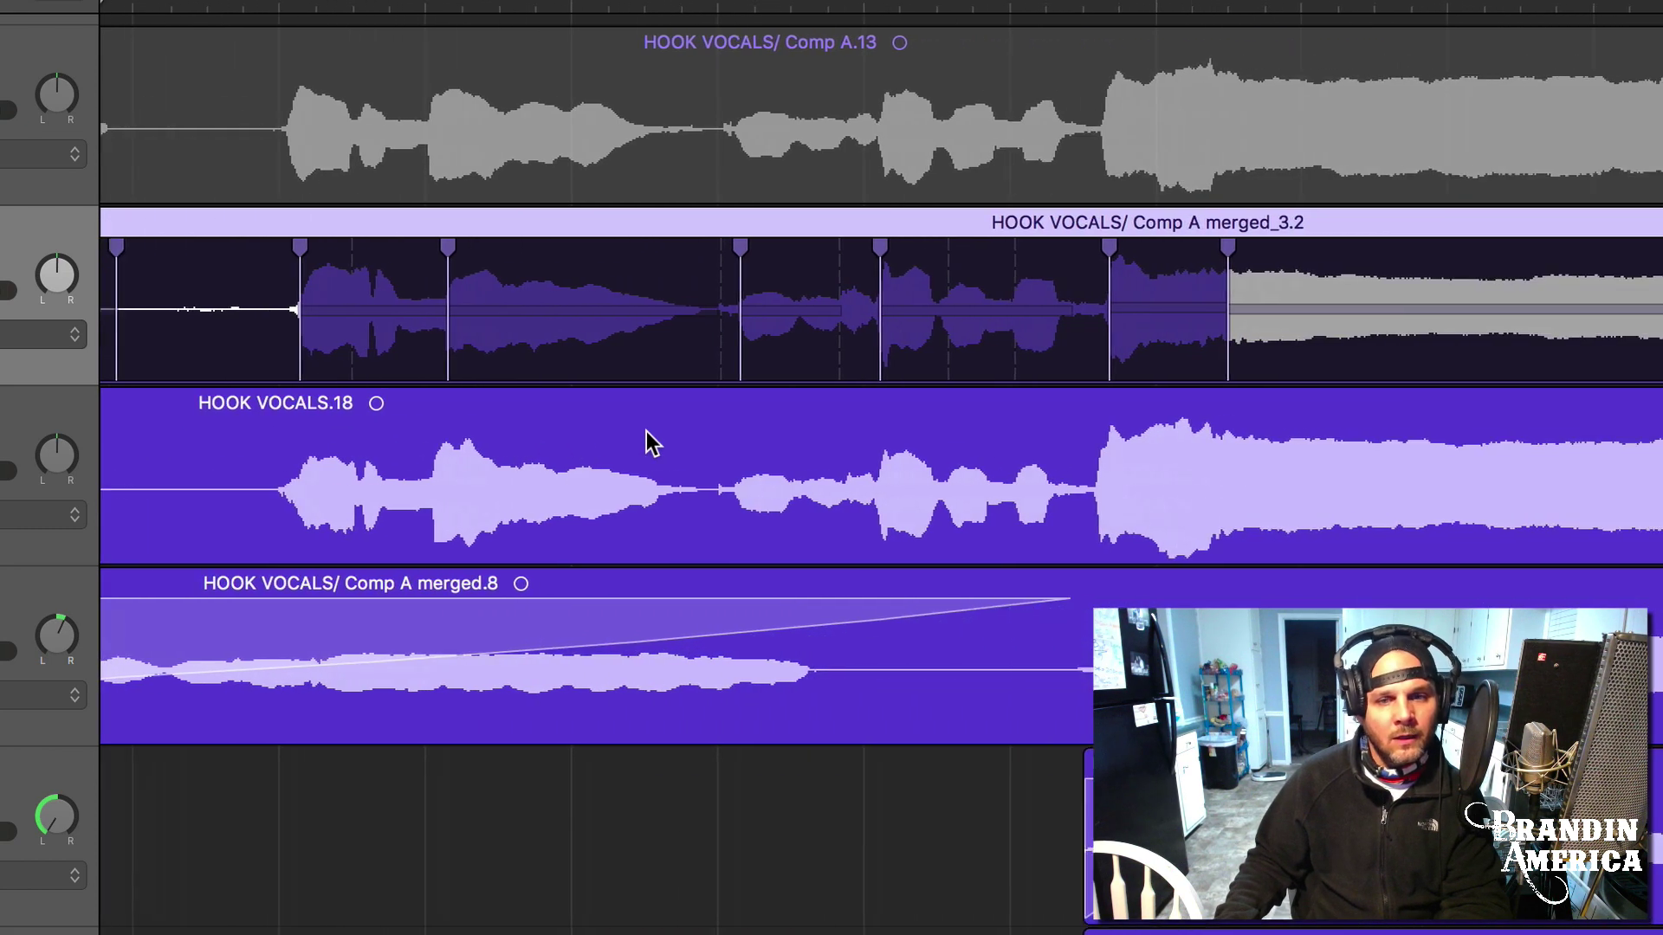
pyautogui.hscroll(-3, 650, 439)
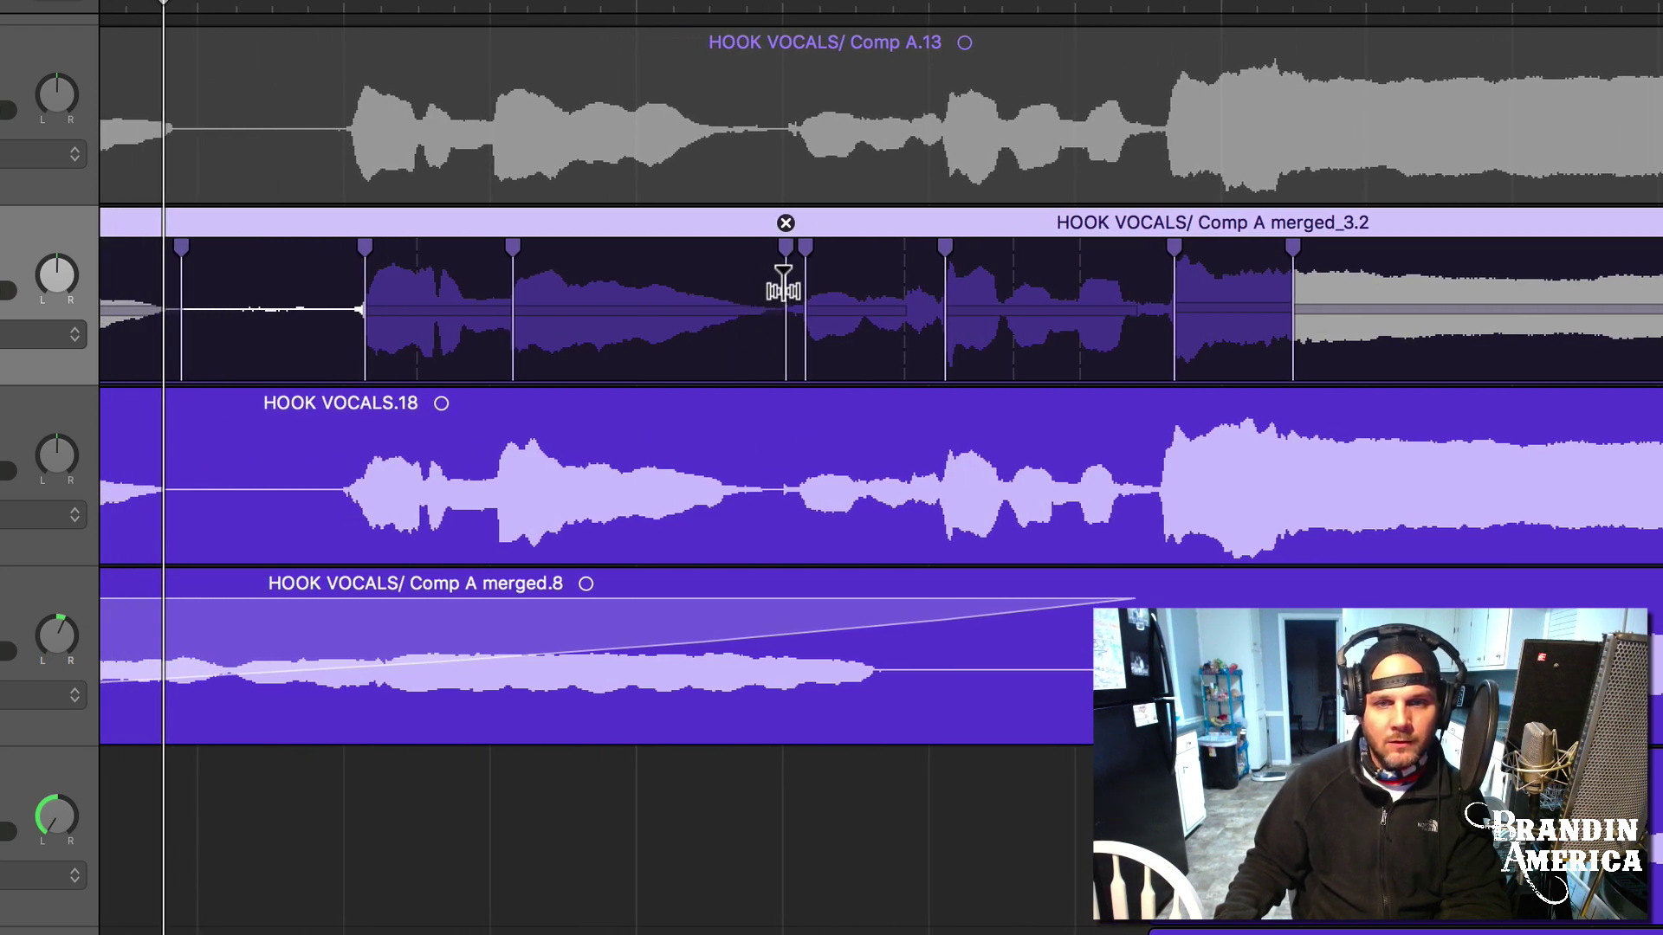
pyautogui.moveTo(777, 288); pyautogui.dragTo(761, 297)
# Add a flex marker at the onset of the first word after the held note, try moving it earlier, and undo that move.
pyautogui.hscroll(5, 736, 371)
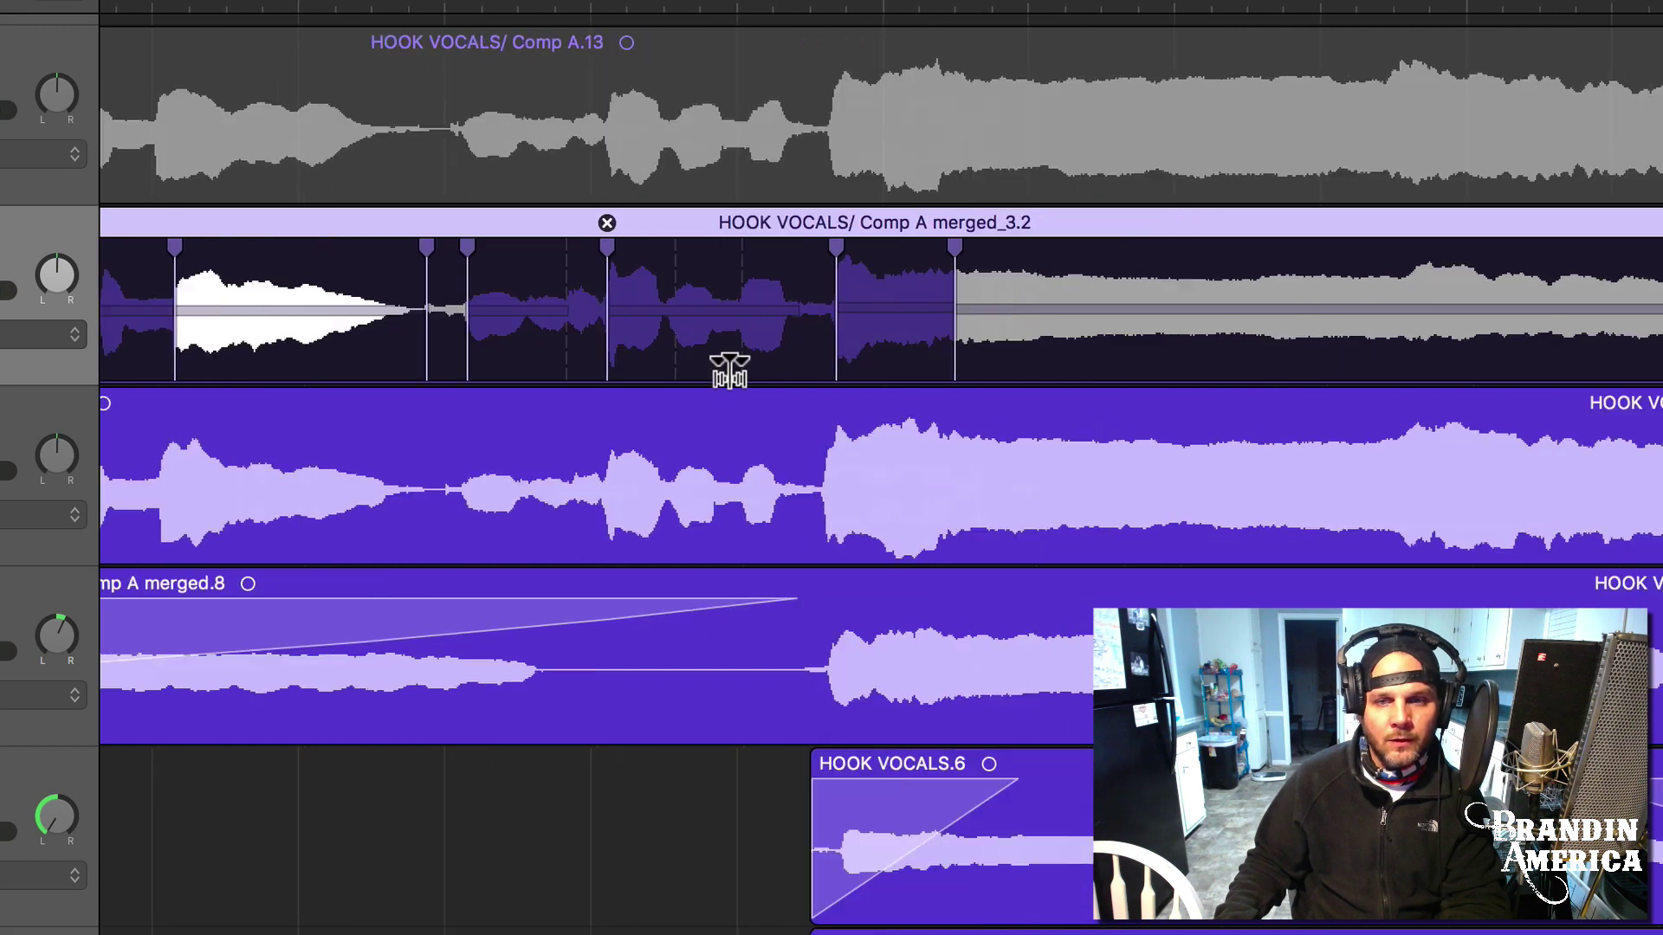
pyautogui.hscroll(15, 729, 371)
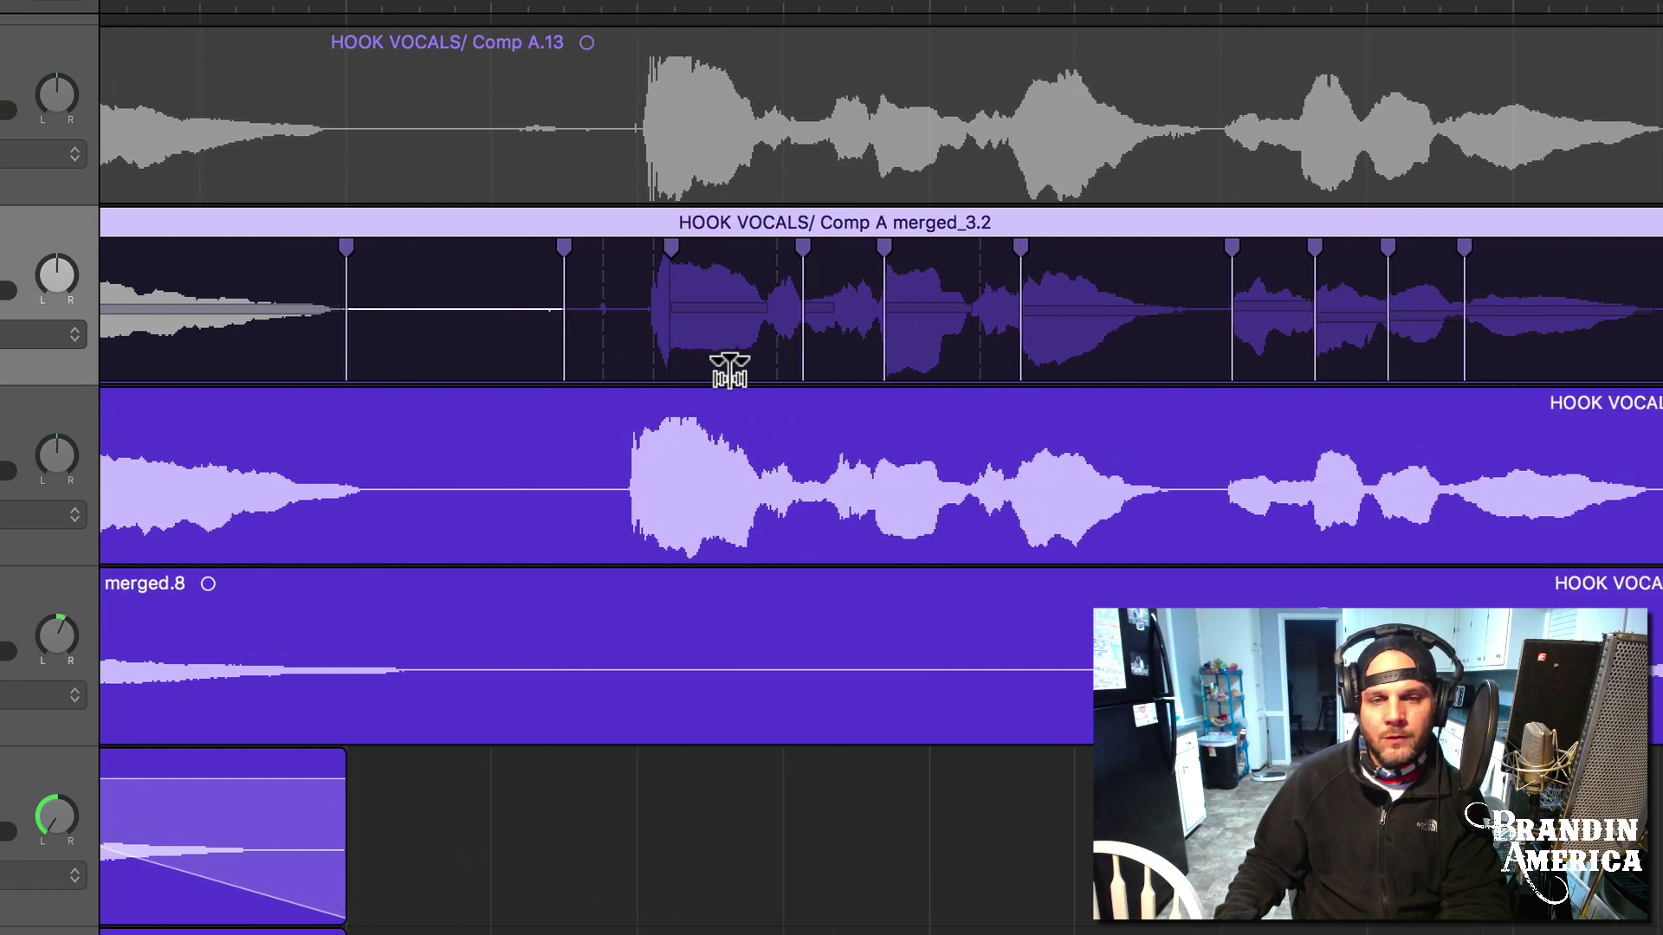
pyautogui.hscroll(2, 684, 359)
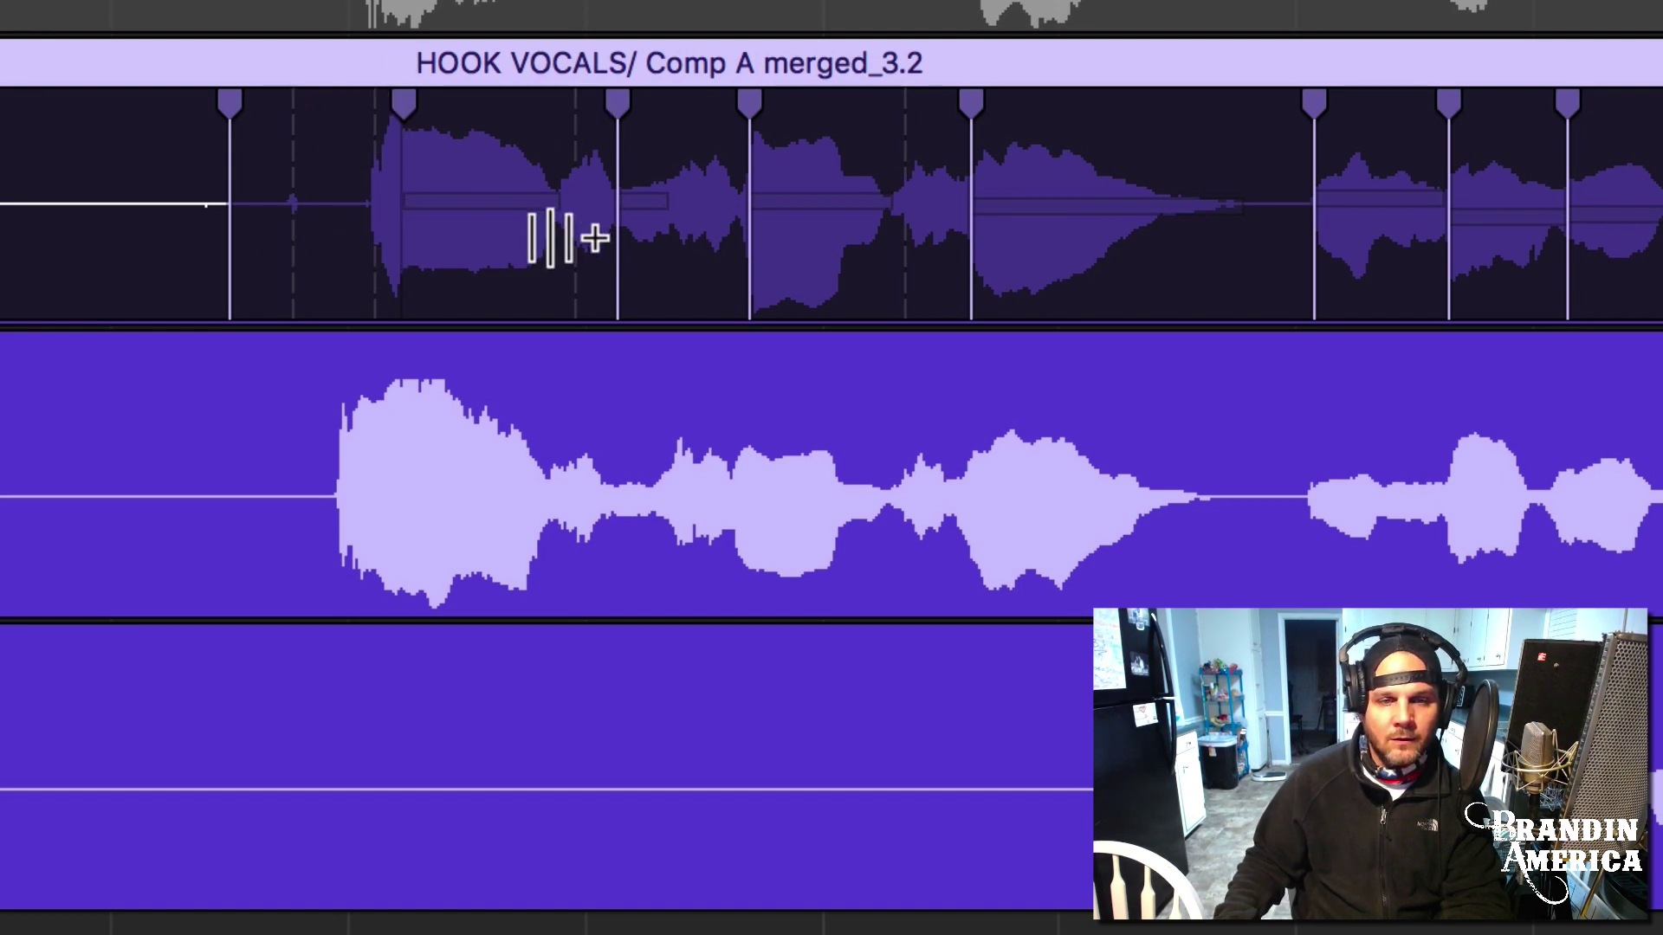
pyautogui.click(374, 121)
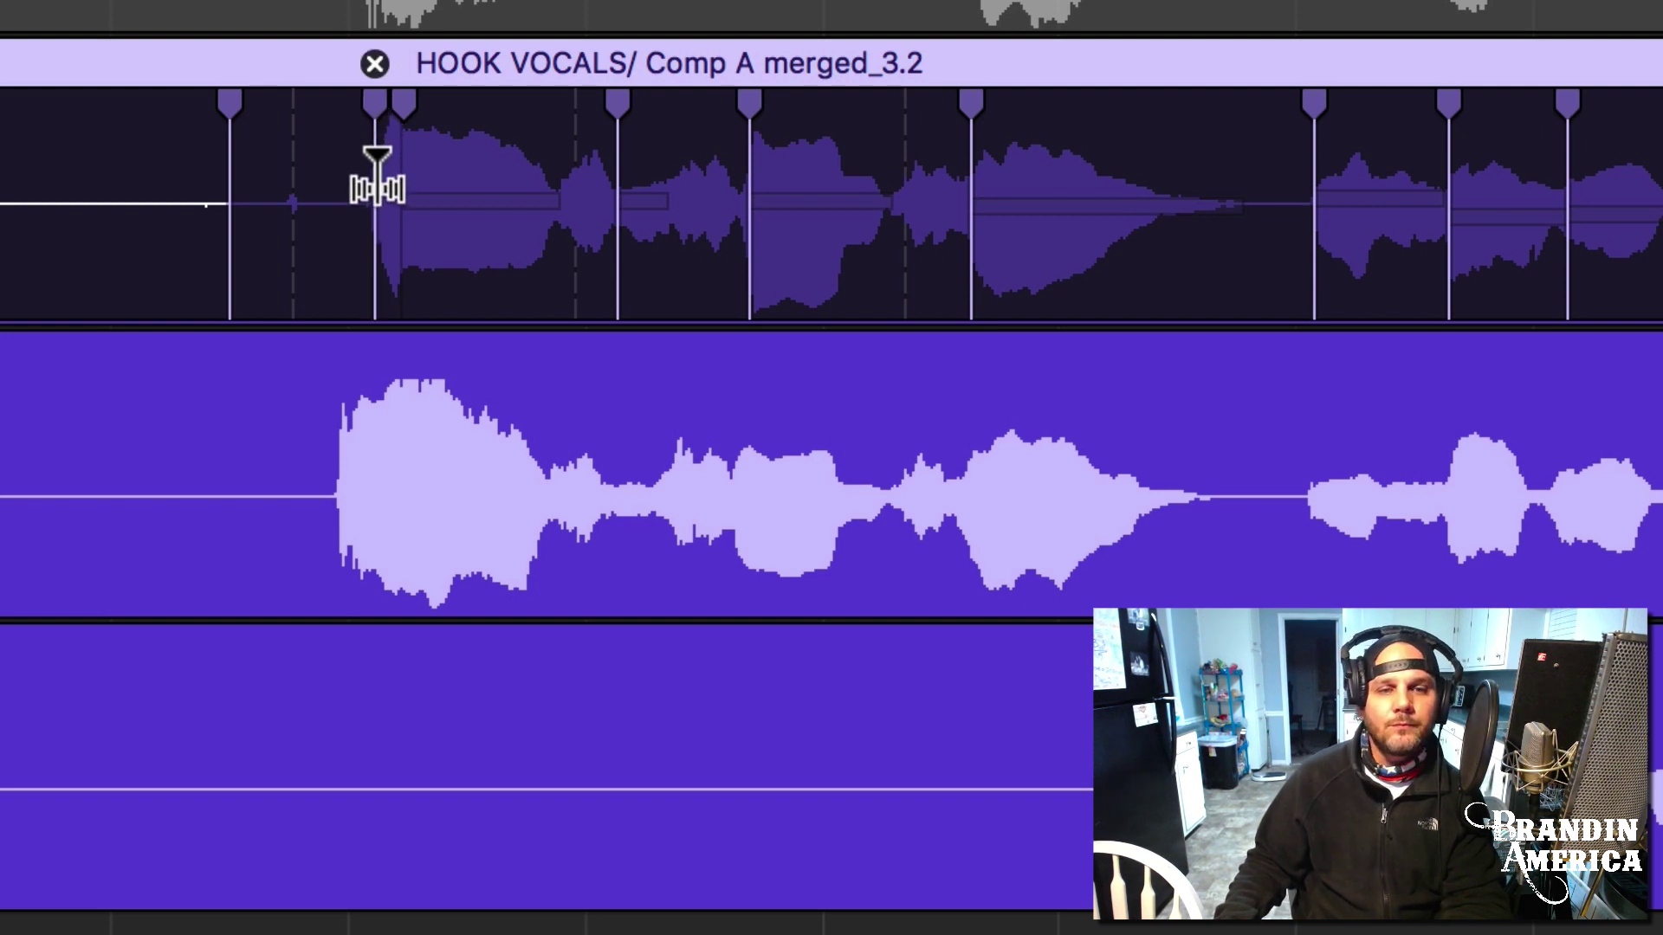
pyautogui.moveTo(374, 178); pyautogui.dragTo(334, 189)
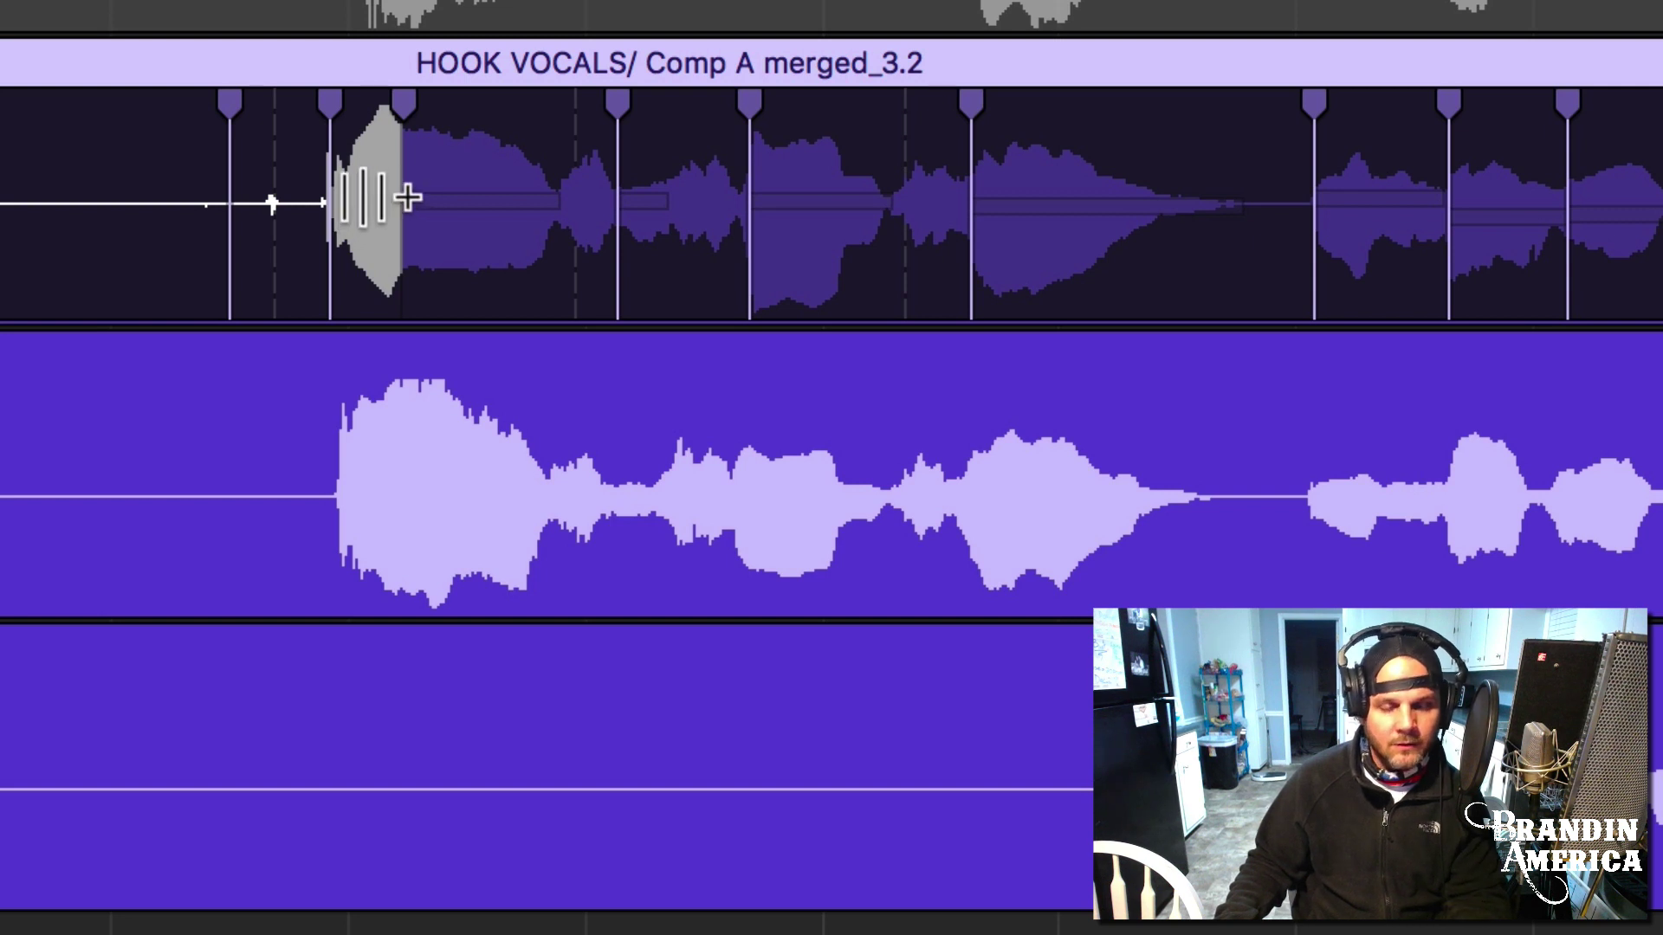
pyautogui.press('super+z')
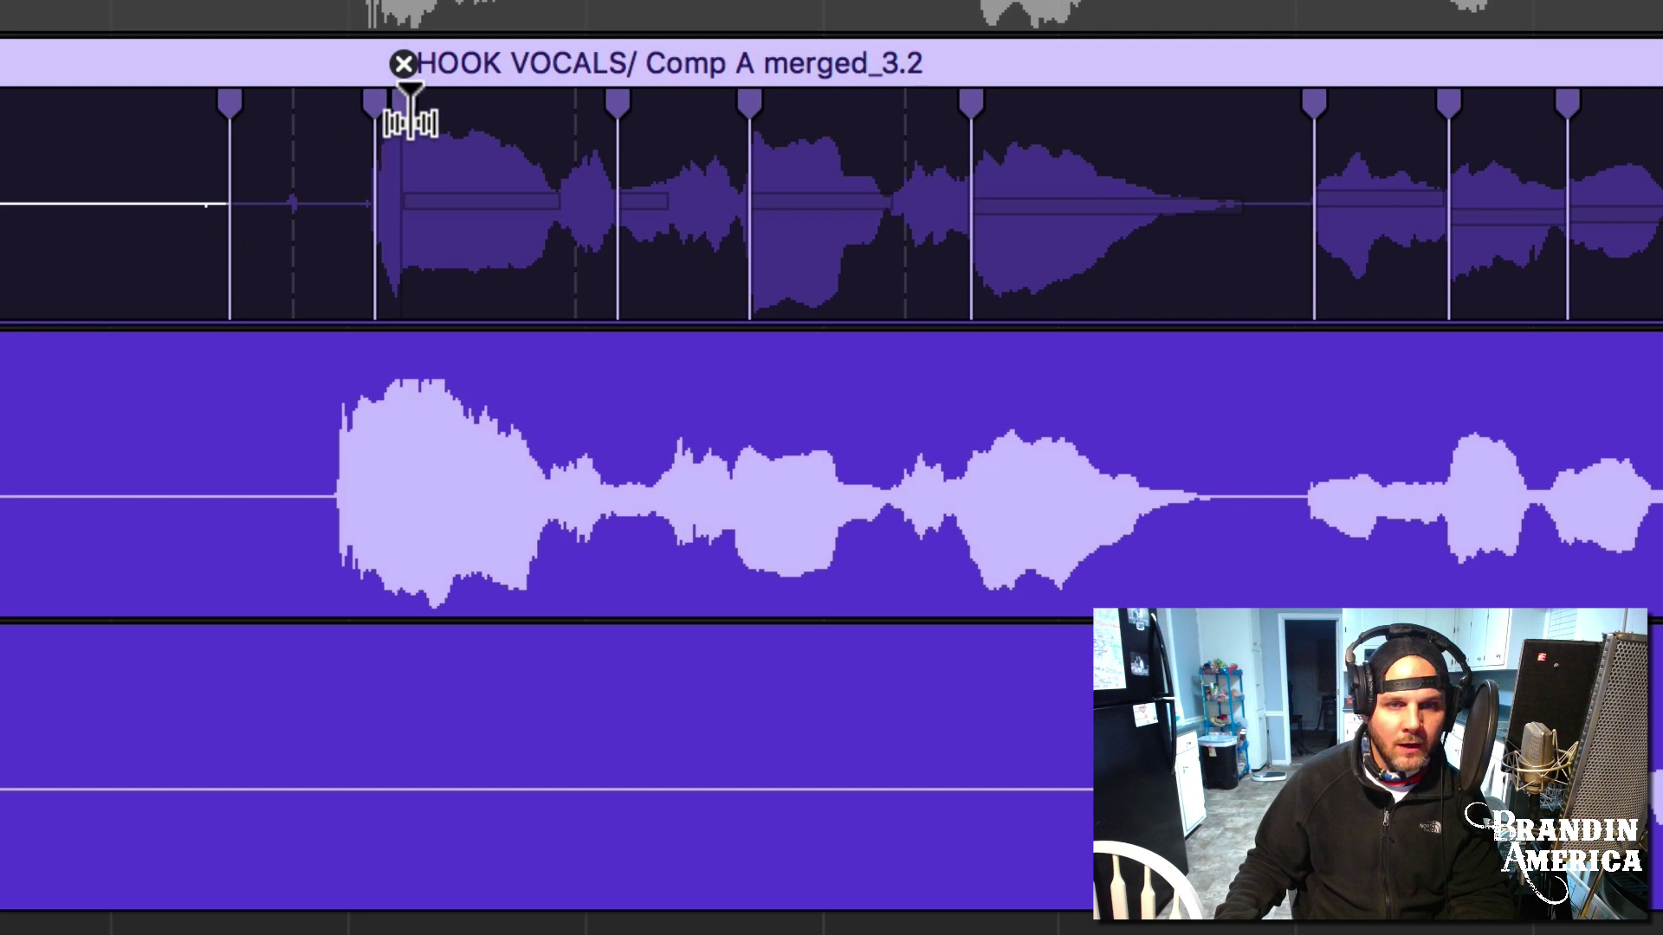
# Delete the existing flex marker just after the new onset marker on the first word following the held note.
pyautogui.moveTo(379, 125)
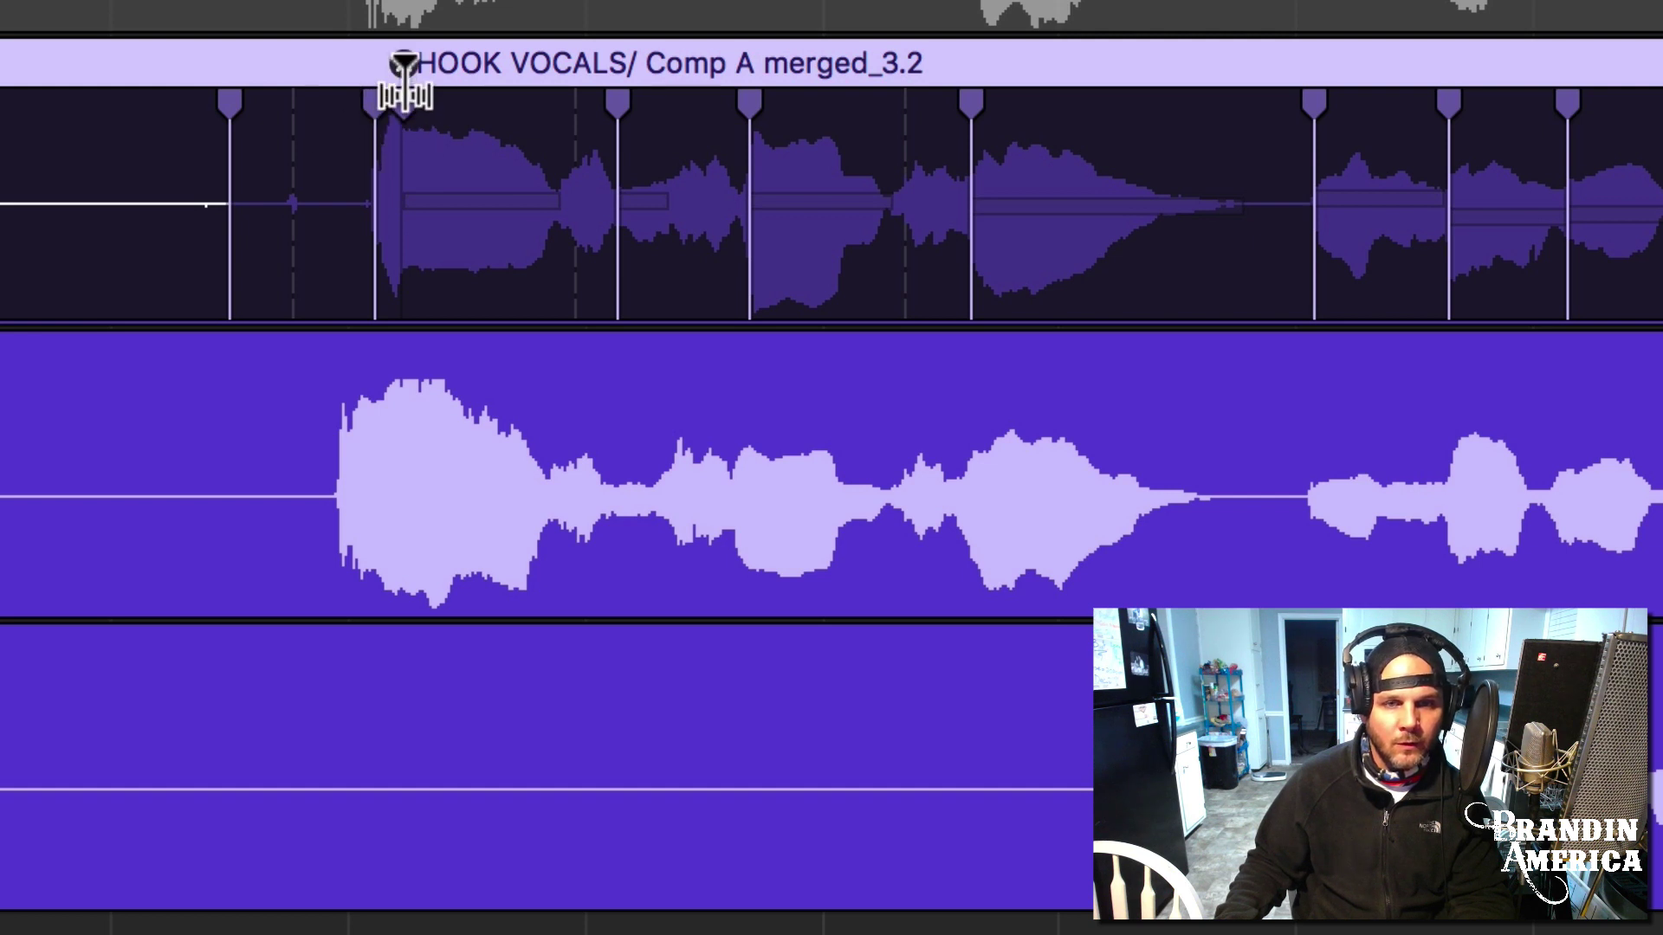
pyautogui.click(405, 65)
pyautogui.moveTo(371, 164)
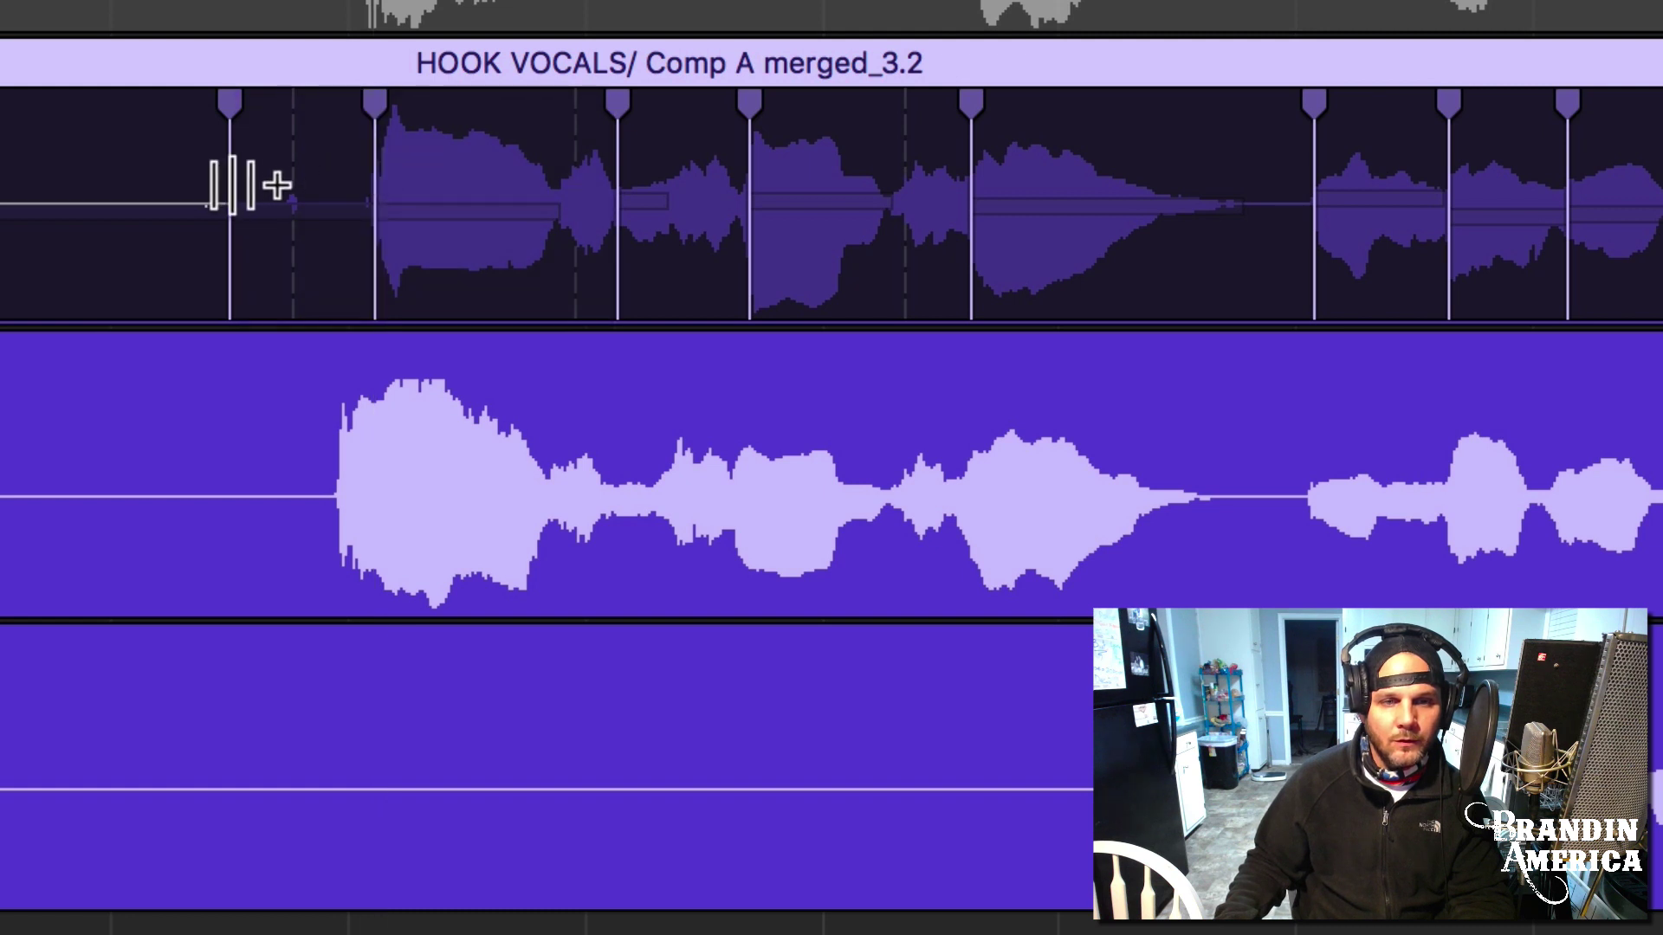
pyautogui.moveTo(241, 185)
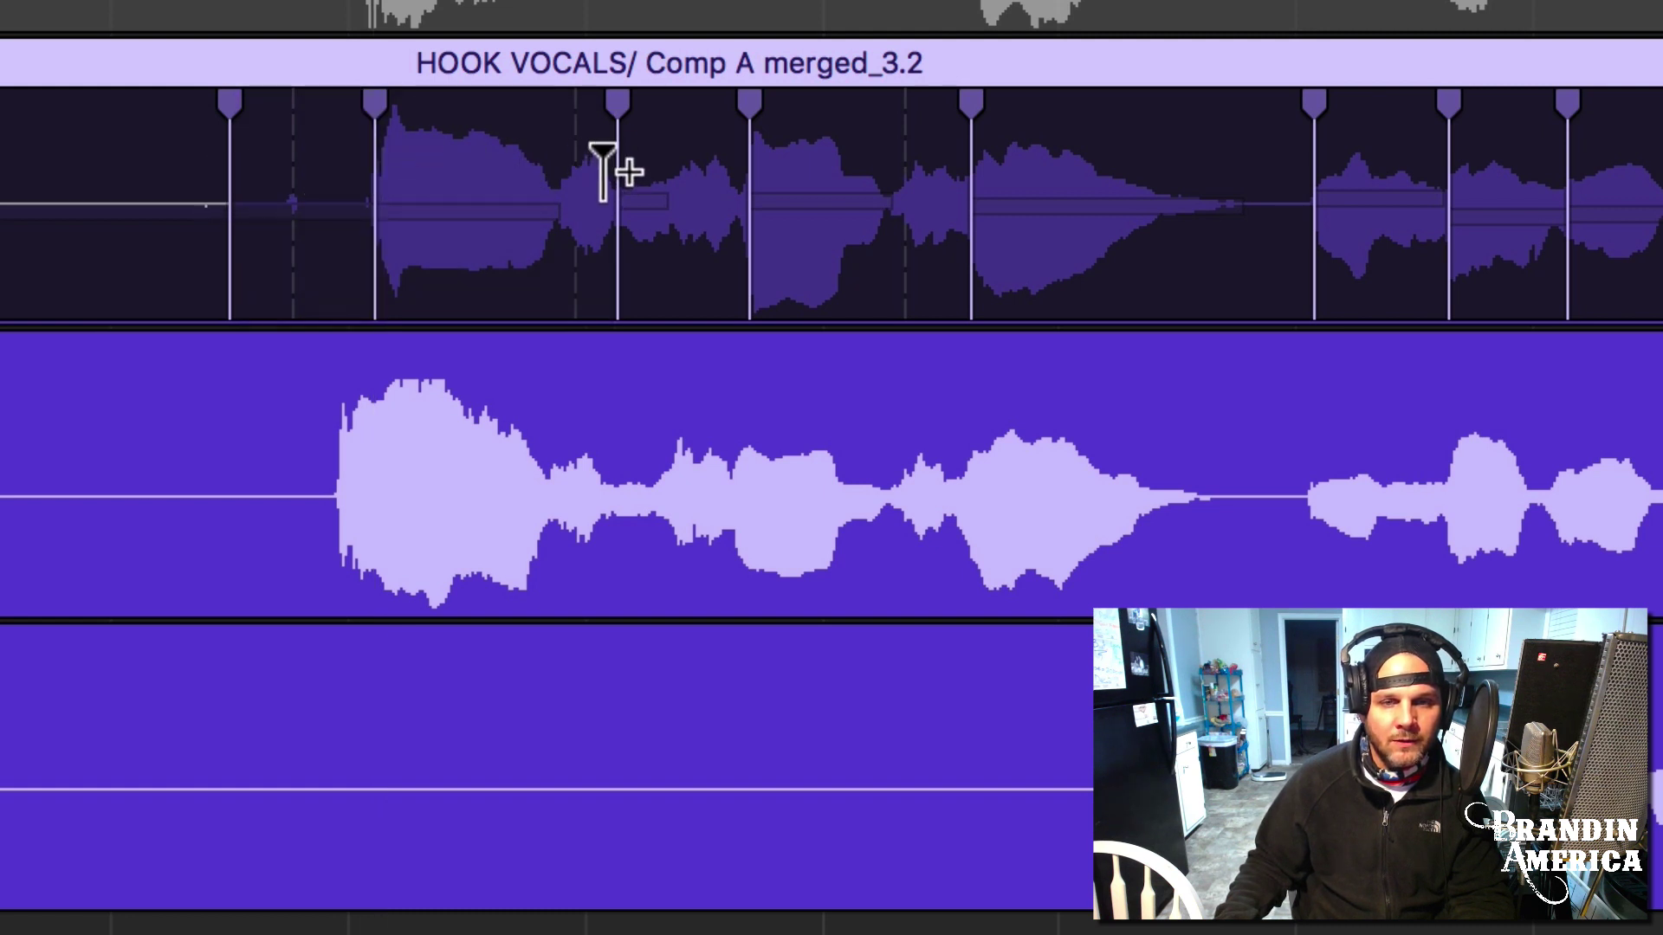
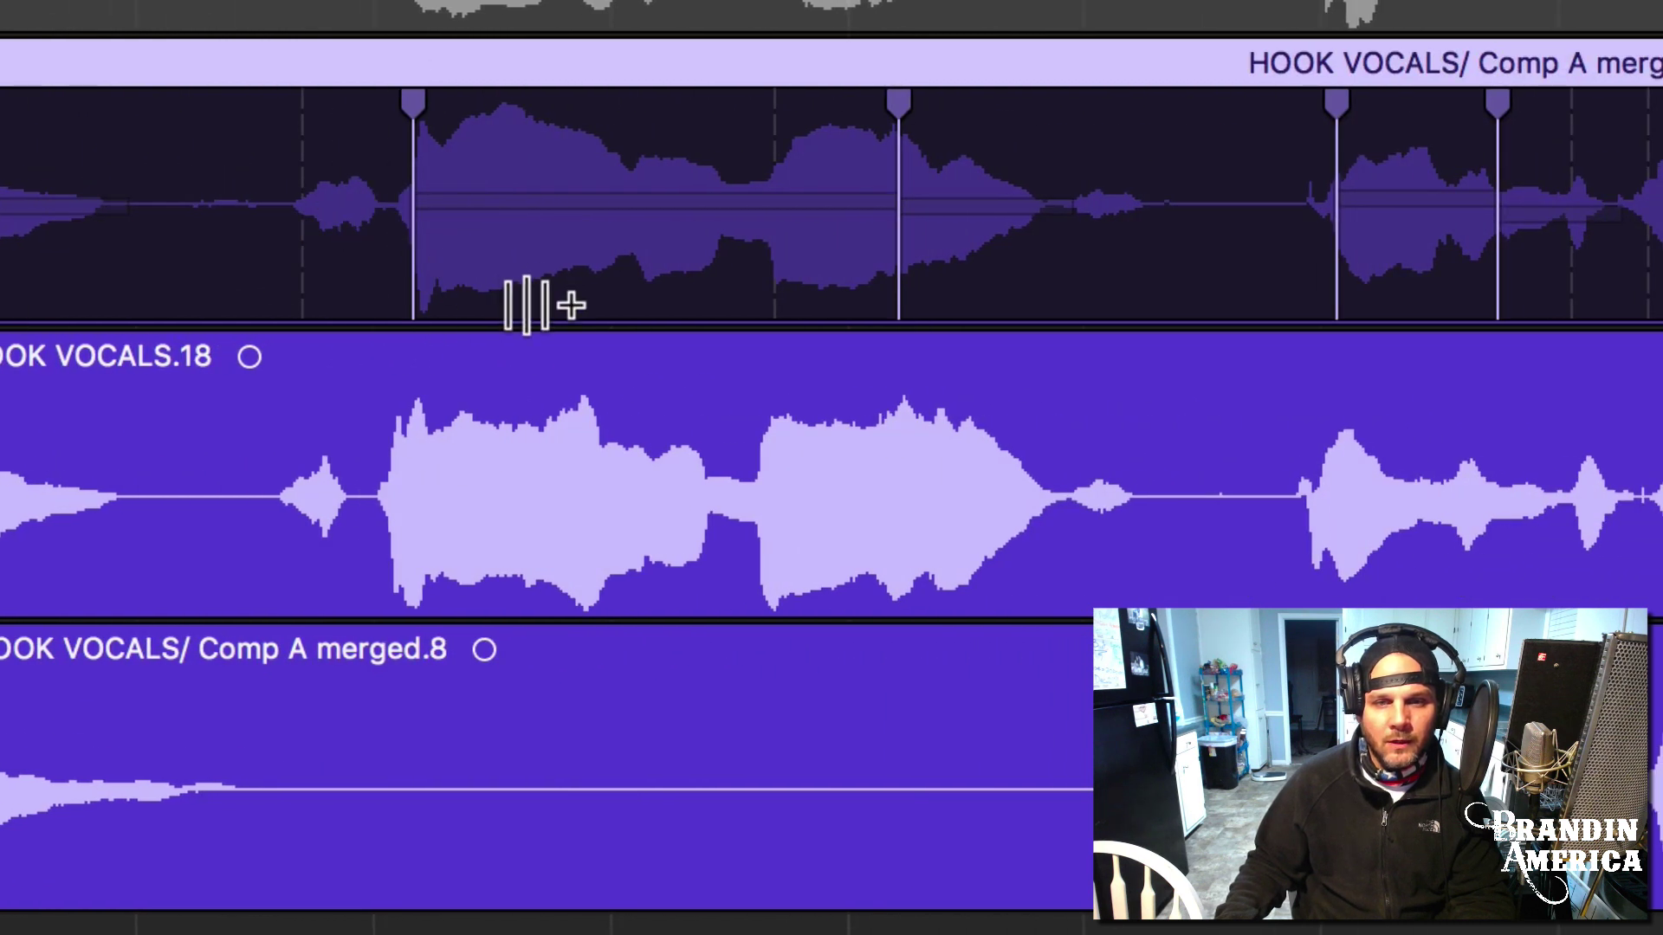
# Add a flex marker between the two joined loud words on track 65 and pull it earlier to match HOOK VOCALS.18 below.
pyautogui.hscroll(2, 525, 305)
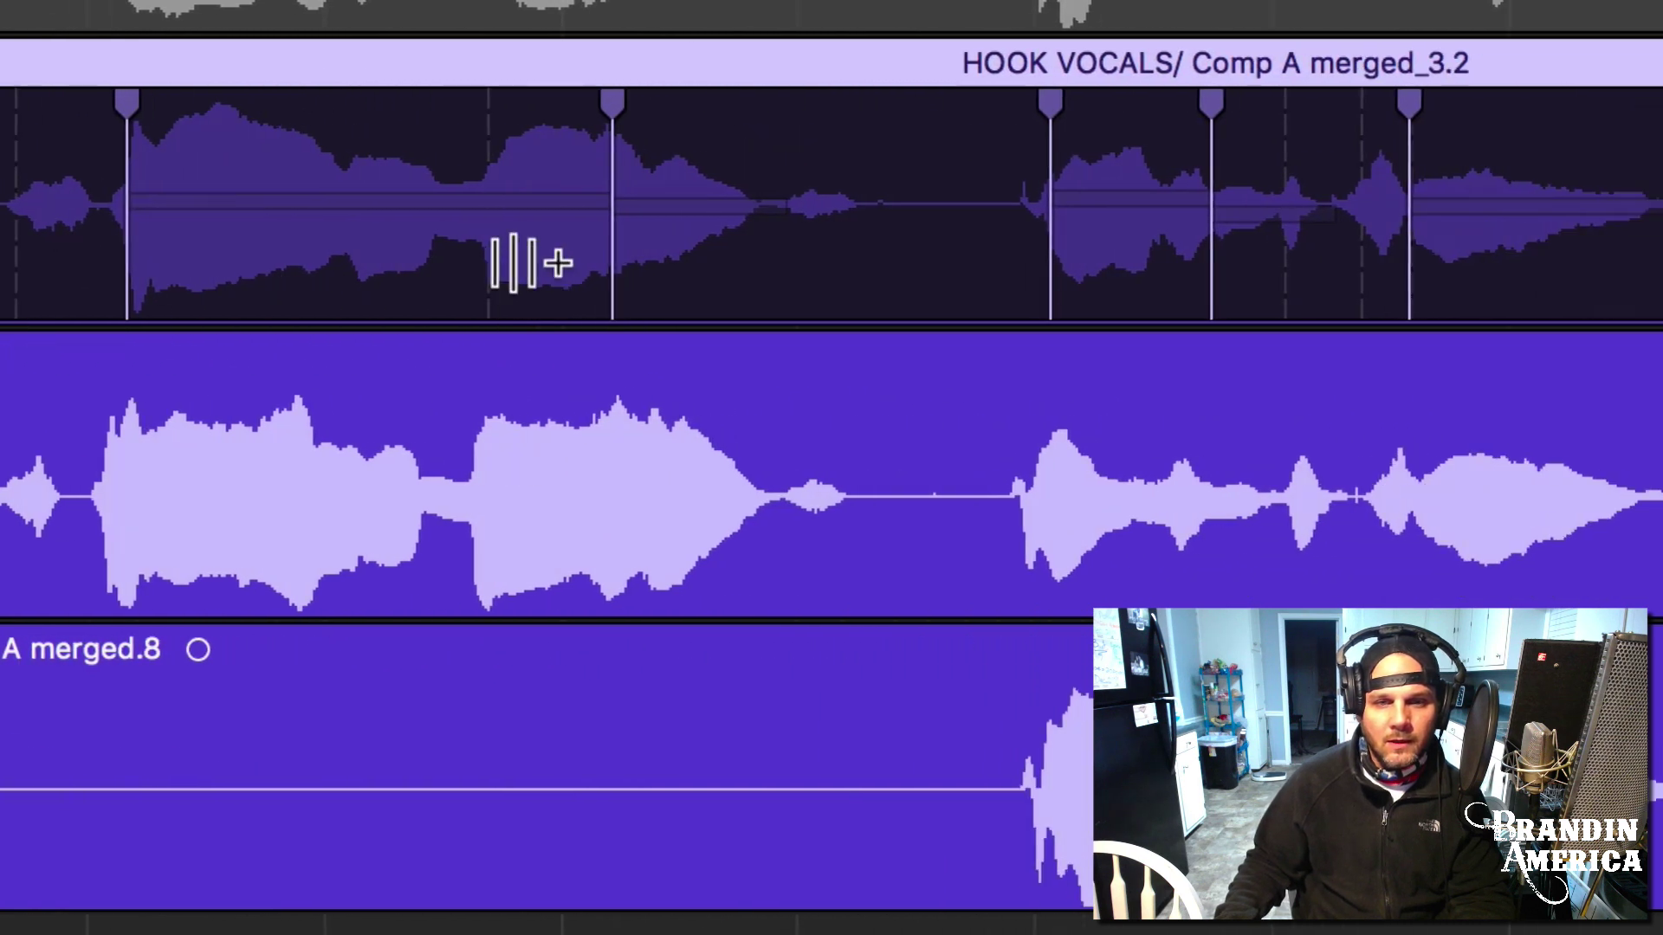
pyautogui.click(484, 134)
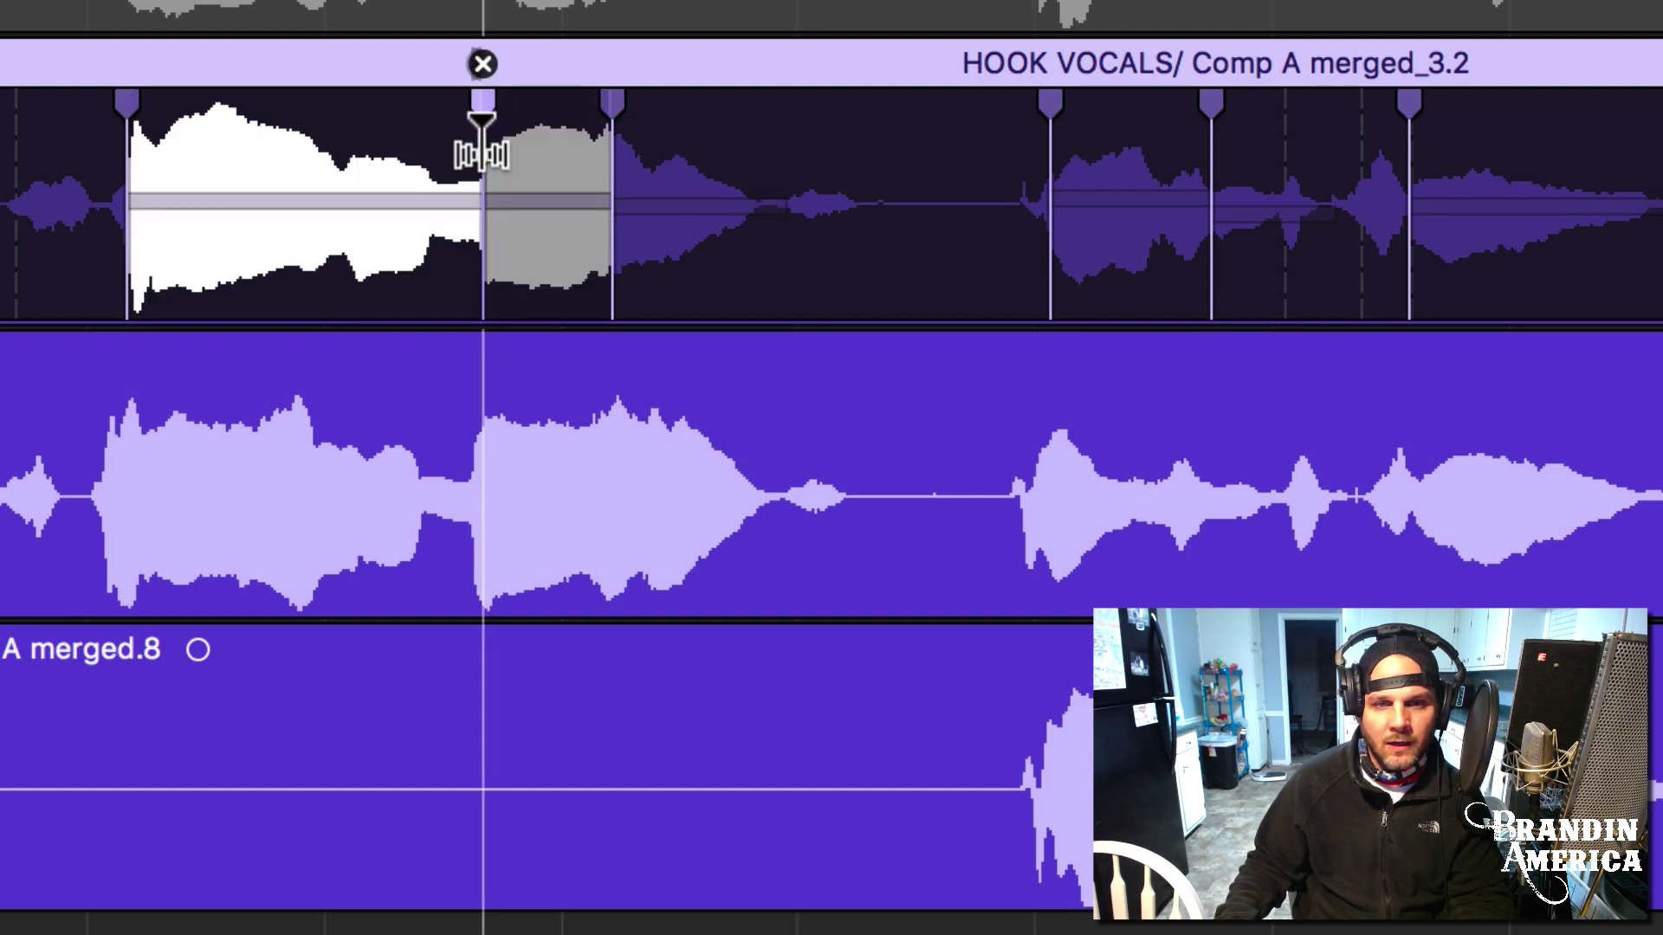
pyautogui.moveTo(476, 130); pyautogui.dragTo(469, 132)
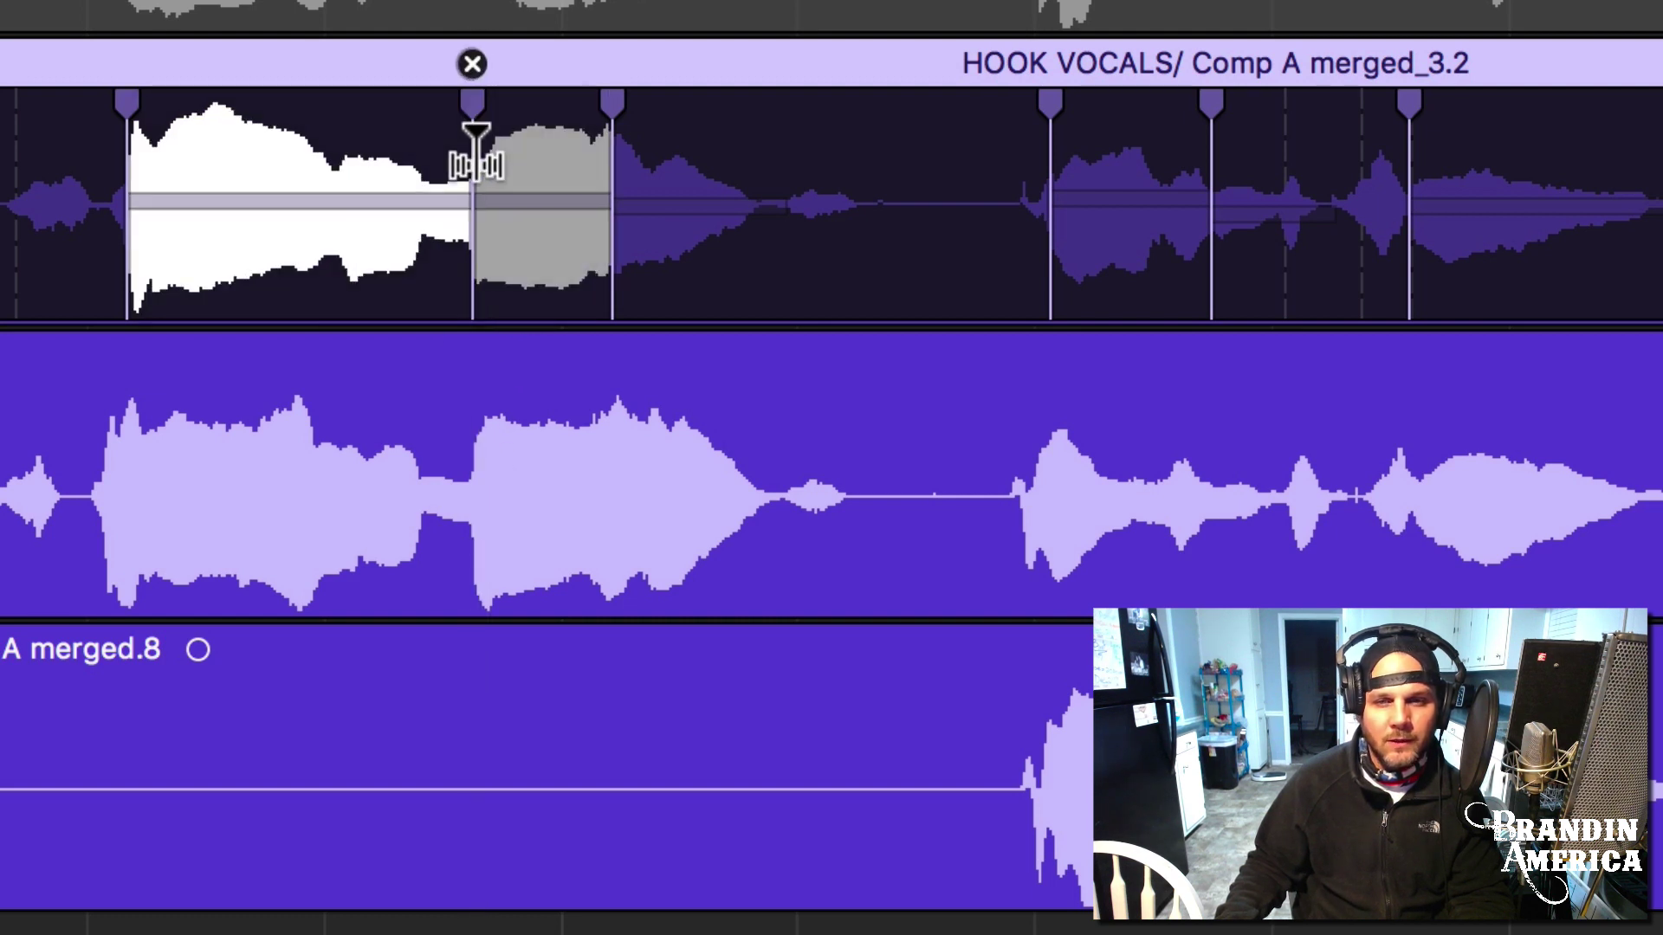
# Add a flex marker in the silence after the fading word on track 65, before the next phrase's first flex marker.
pyautogui.hscroll(1, 476, 131)
pyautogui.hscroll(10, 475, 130)
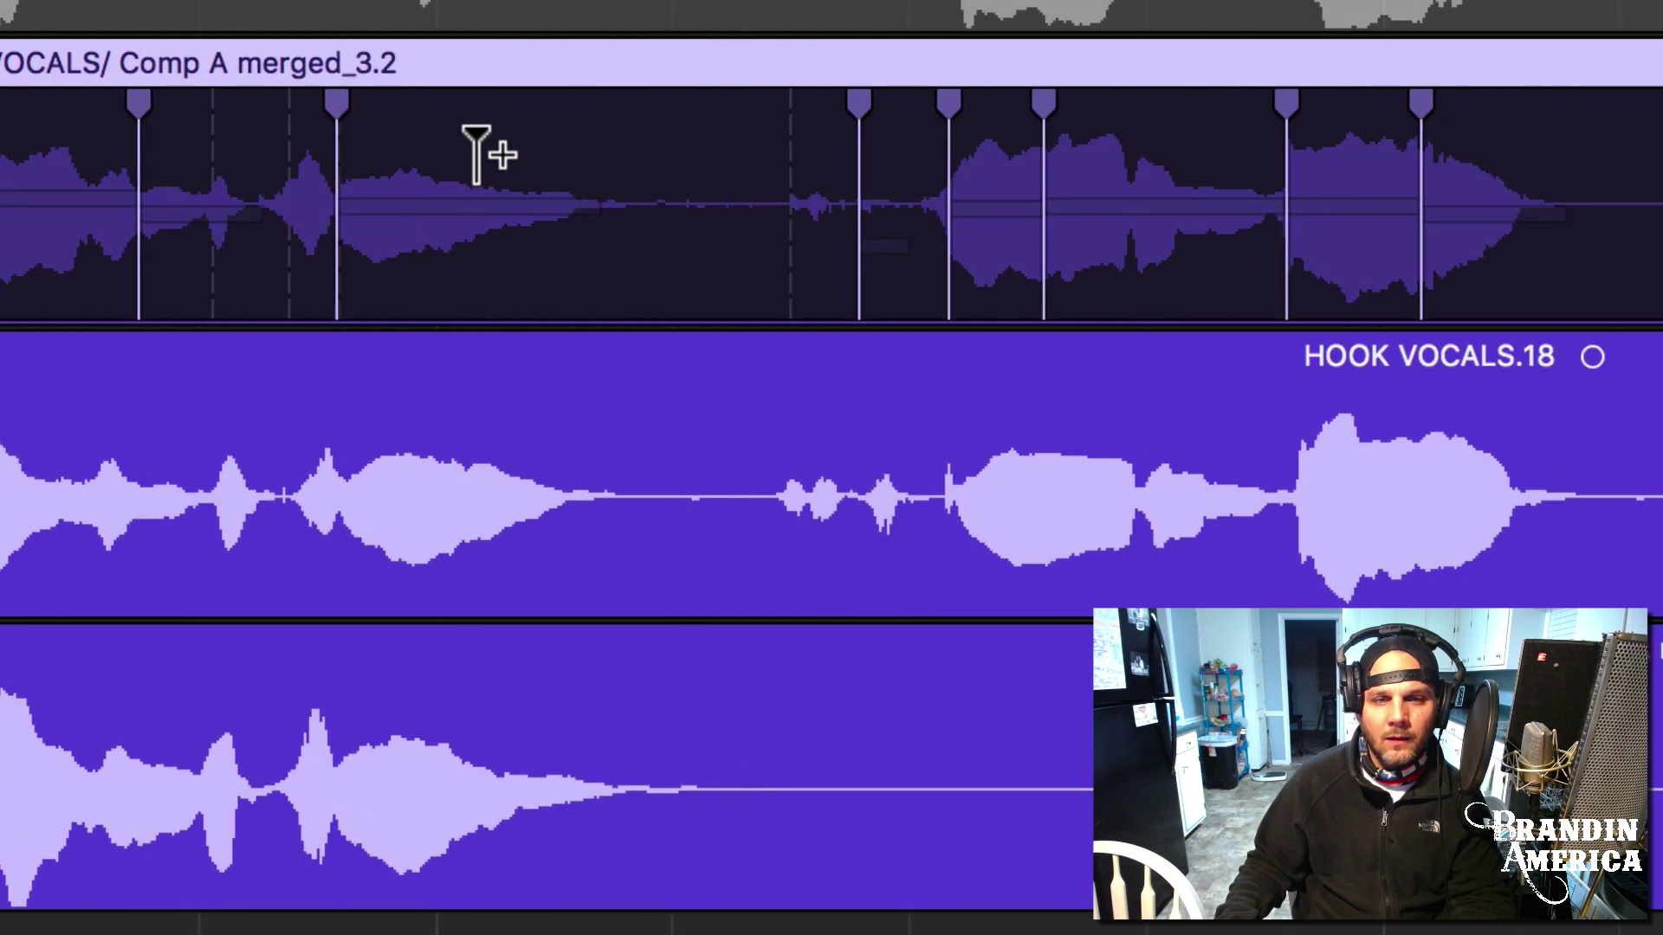
pyautogui.hscroll(15, 476, 130)
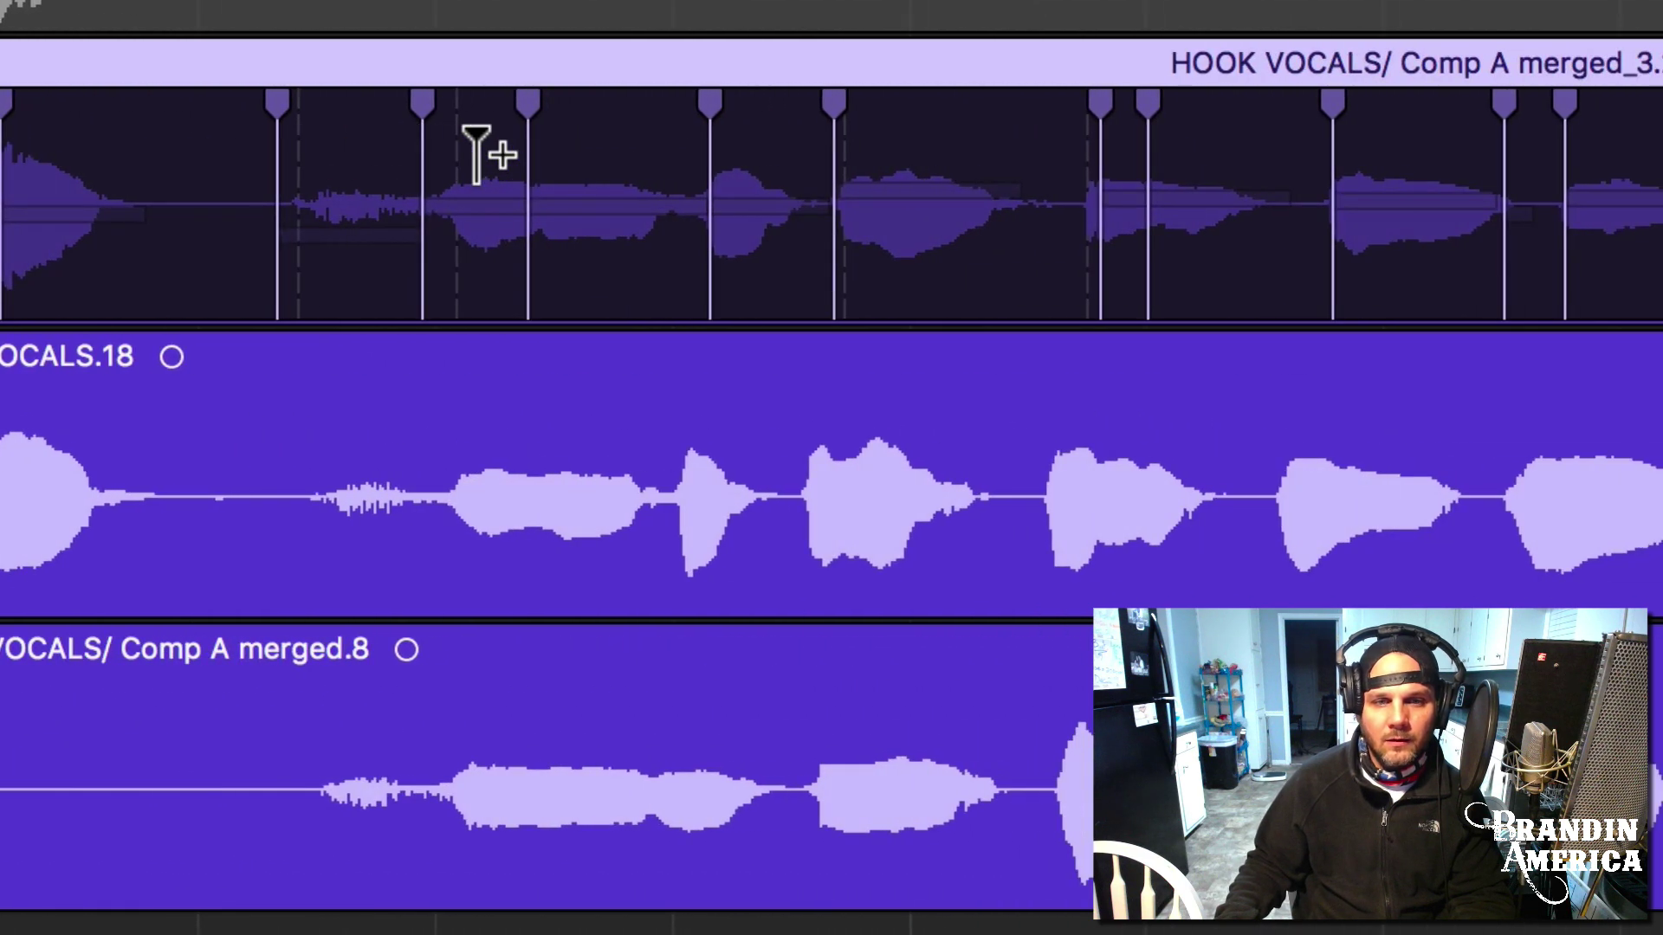
pyautogui.moveTo(279, 143)
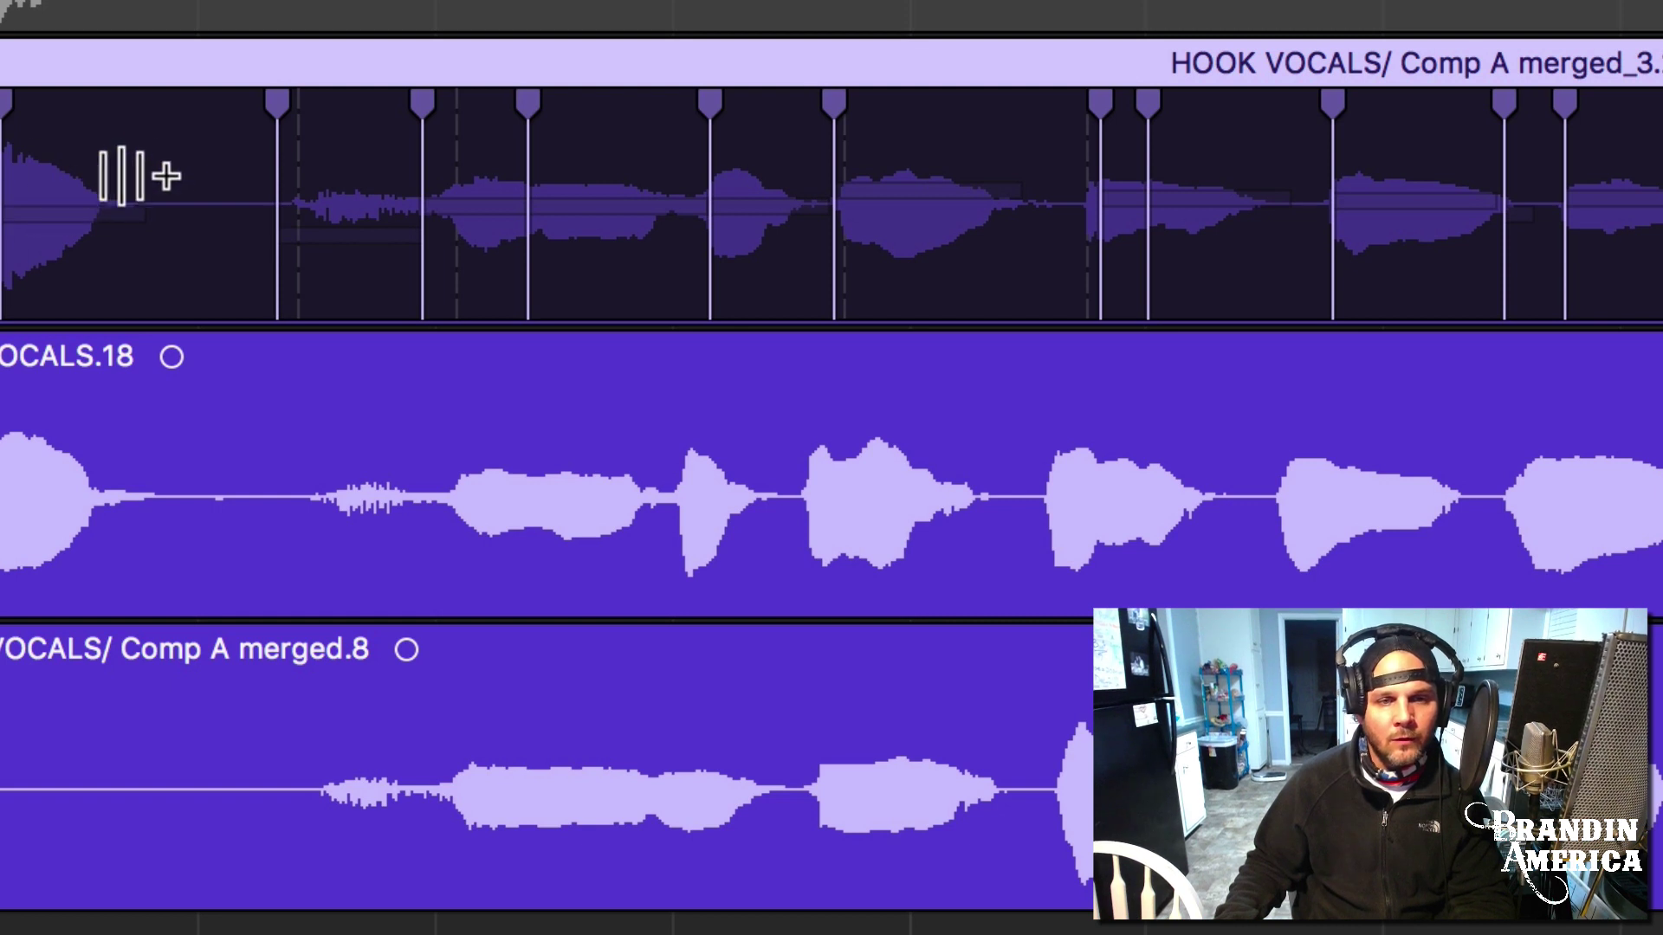
pyautogui.click(142, 139)
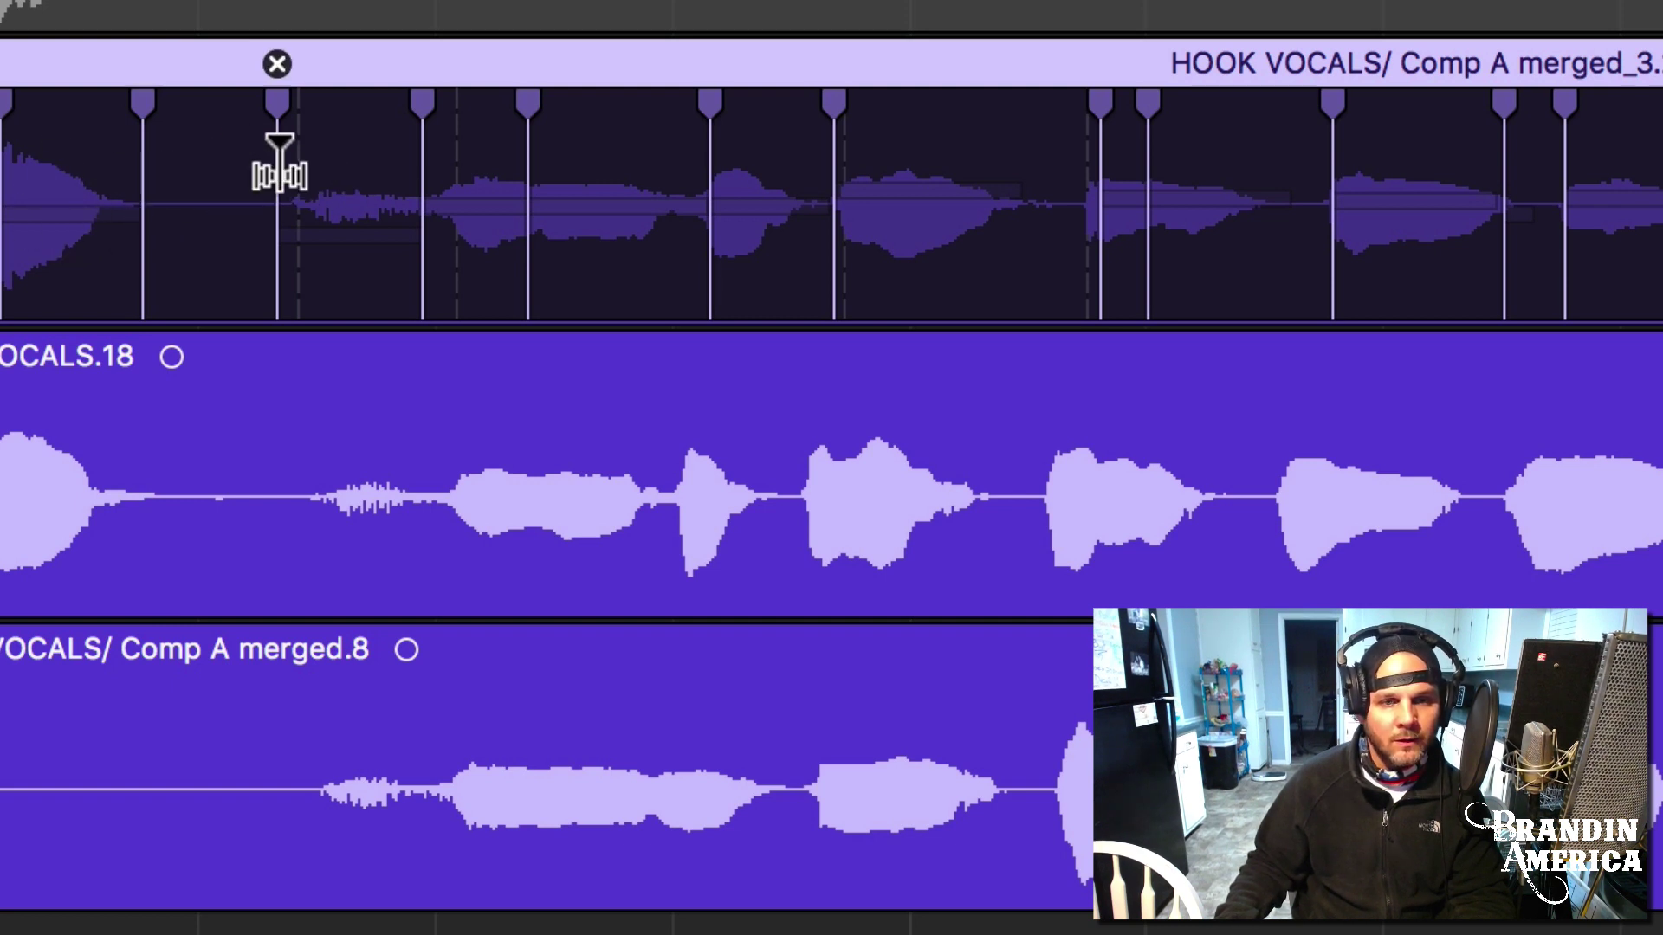
# Move the flex markers before the quiet word and at the onset of the following word slightly later to match HOOK VOCALS.18.
pyautogui.moveTo(276, 161); pyautogui.dragTo(297, 162)
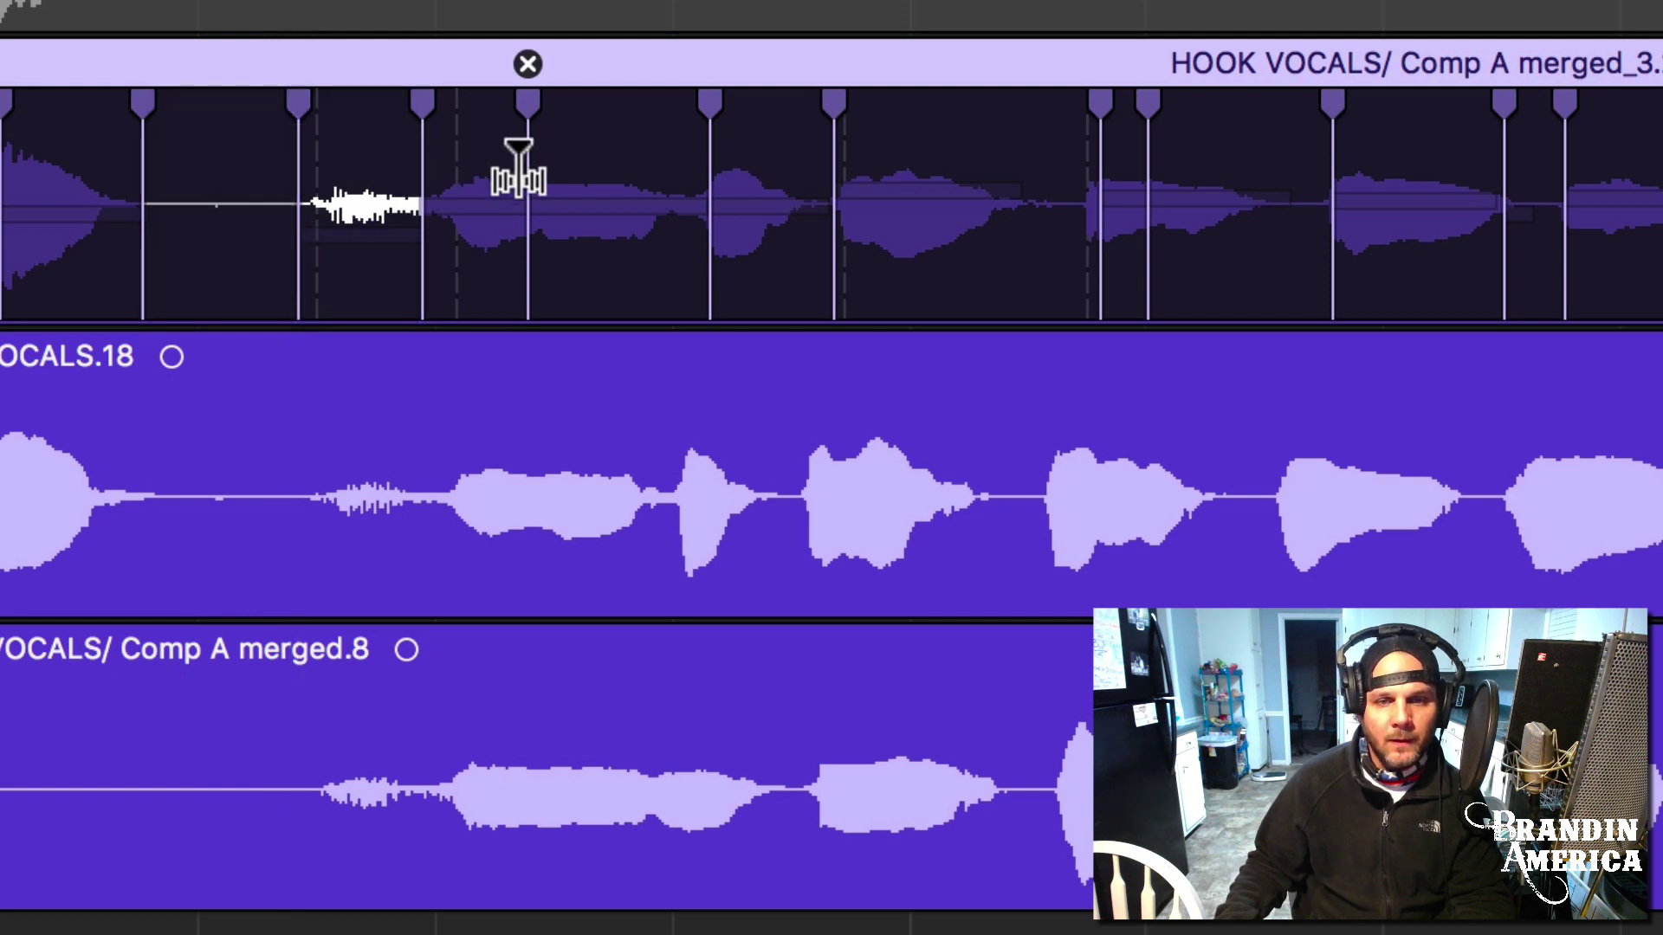
pyautogui.moveTo(524, 169); pyautogui.dragTo(434, 167)
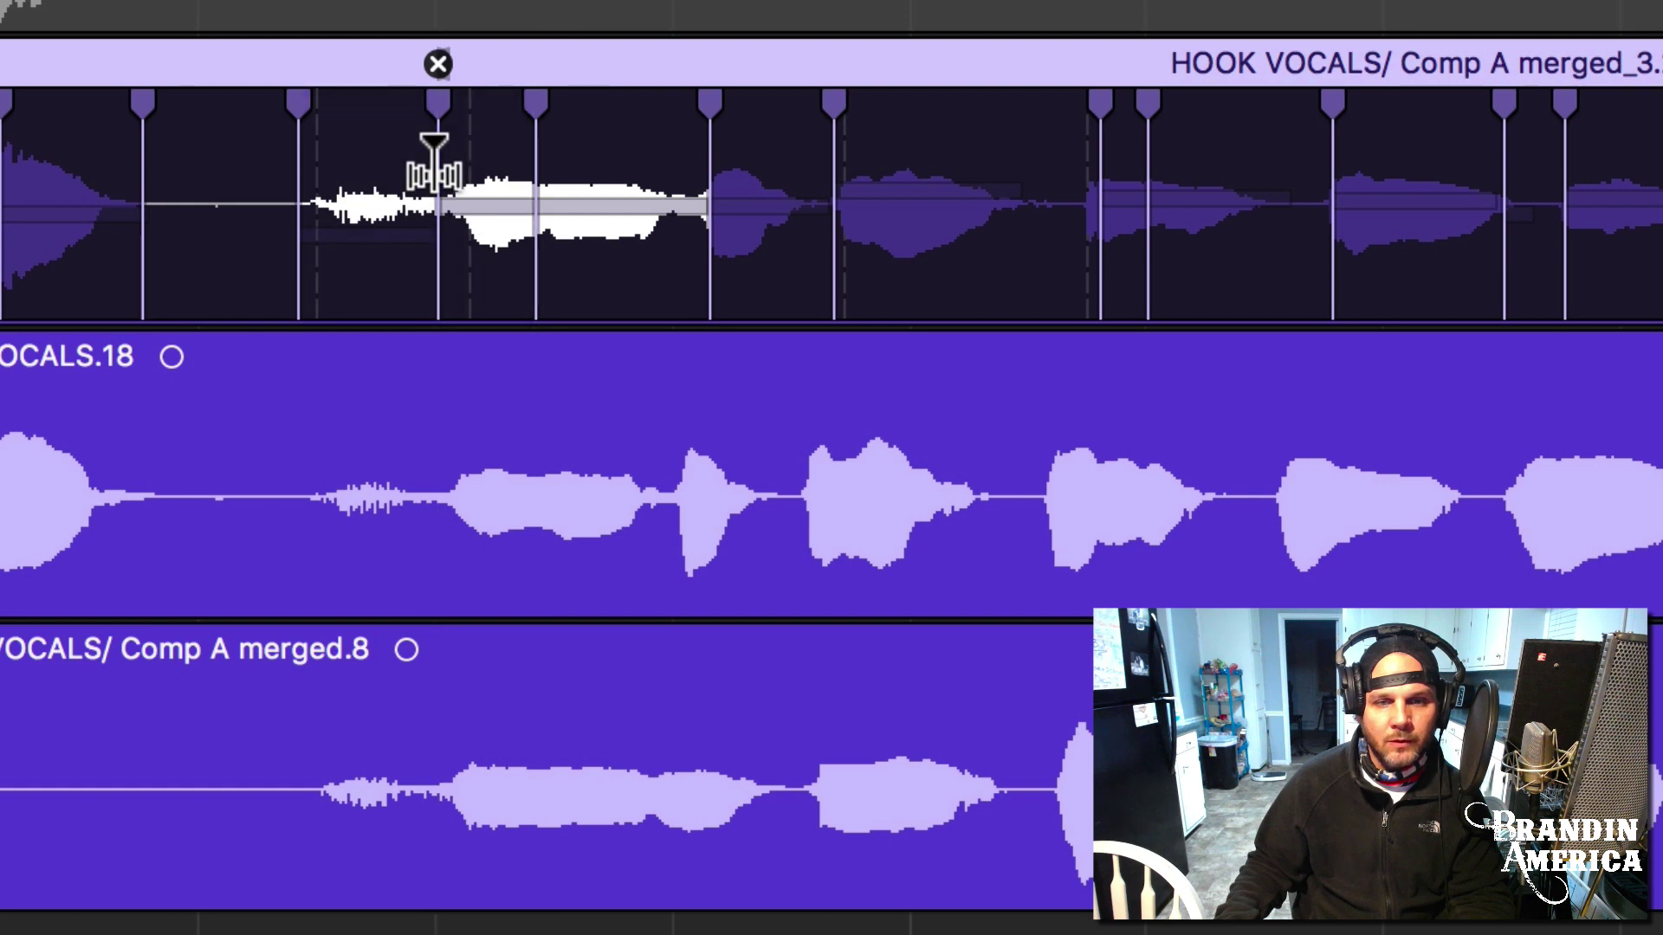
# Delete the first of the two closely spaced flex markers just after the onset of the third word beyond them on track 65.
pyautogui.hscroll(5, 394, 177)
pyautogui.hscroll(1, 373, 187)
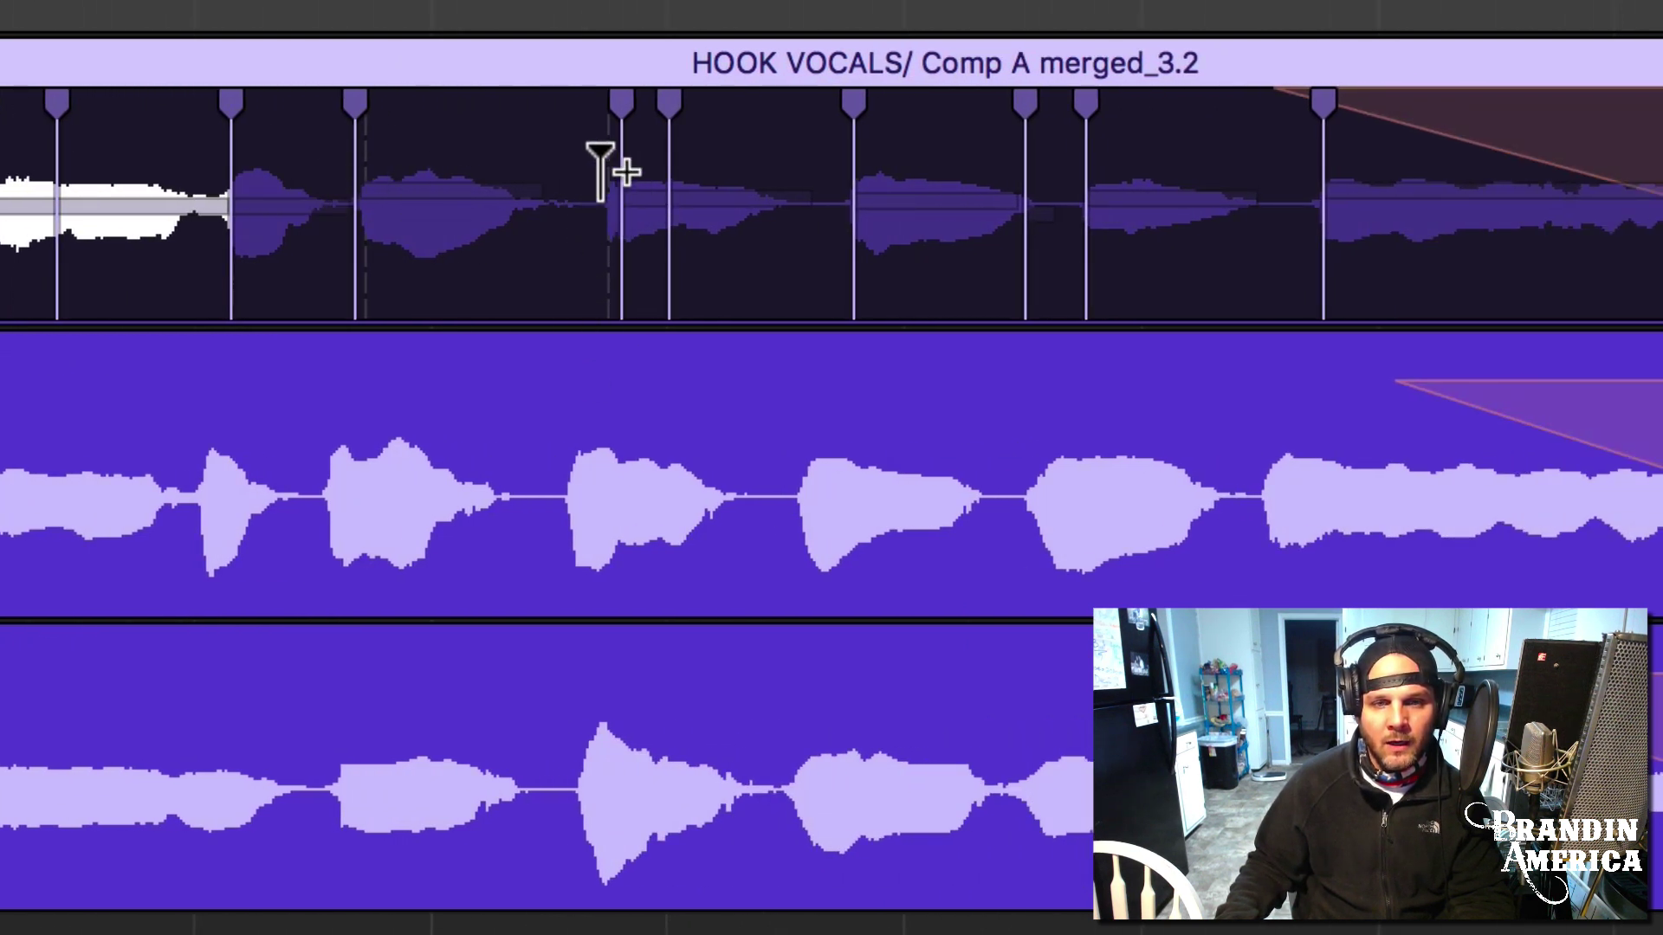
pyautogui.click(620, 63)
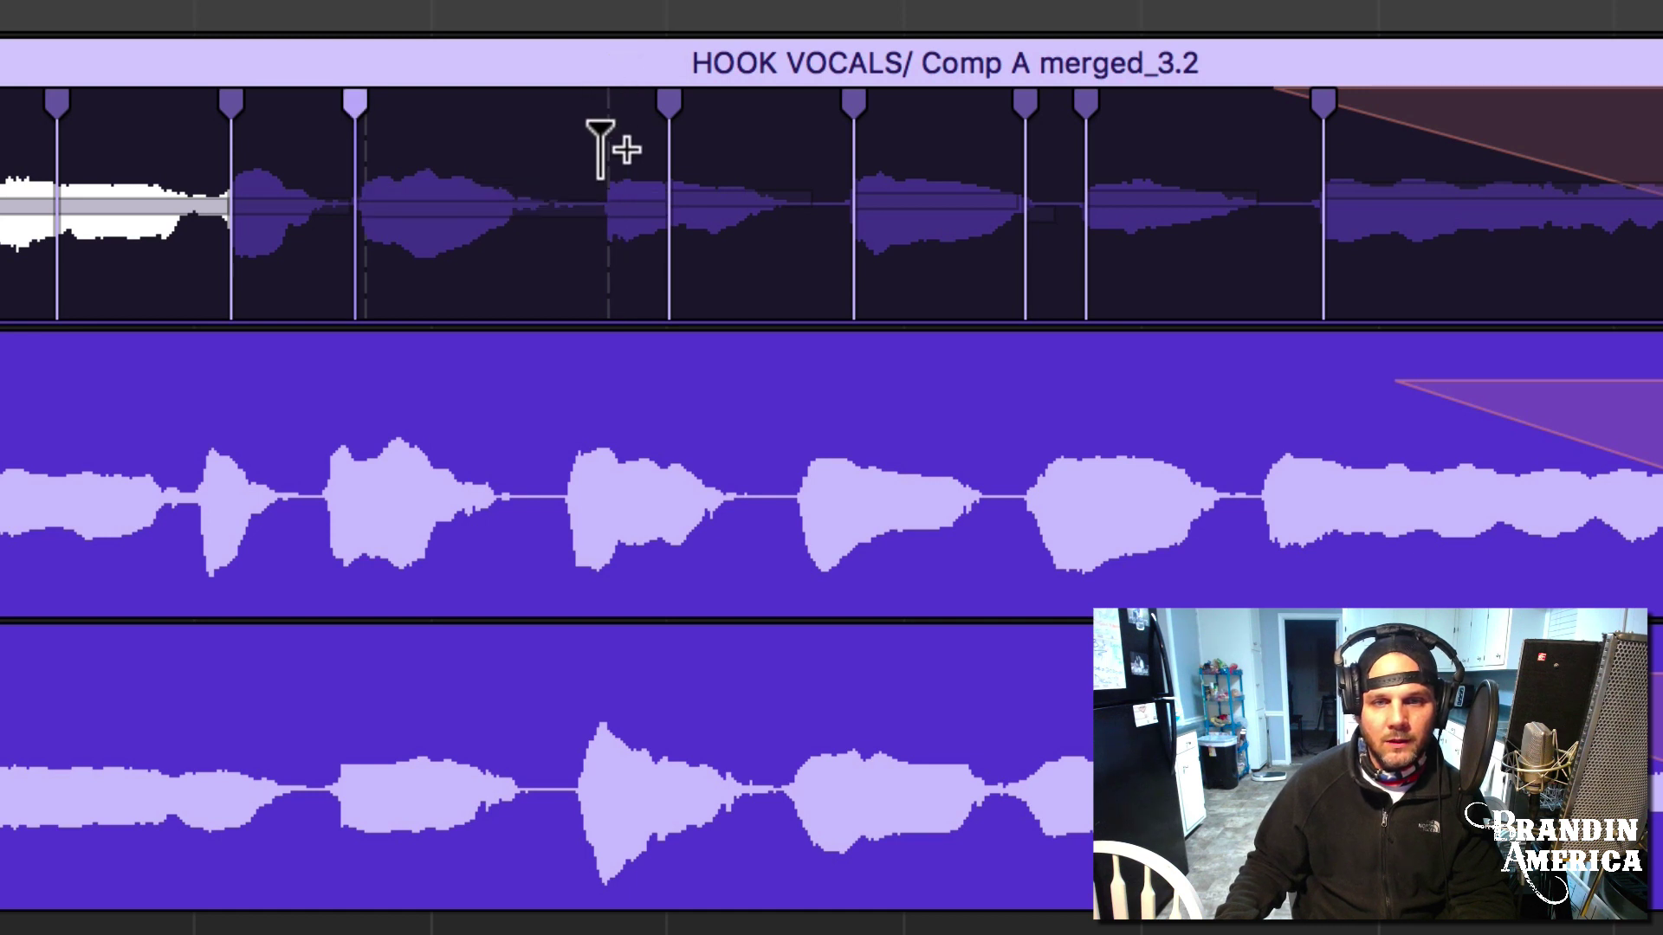
# Add a flex marker in the silence before that word, try moving it earlier, and undo the move.
pyautogui.click(584, 130)
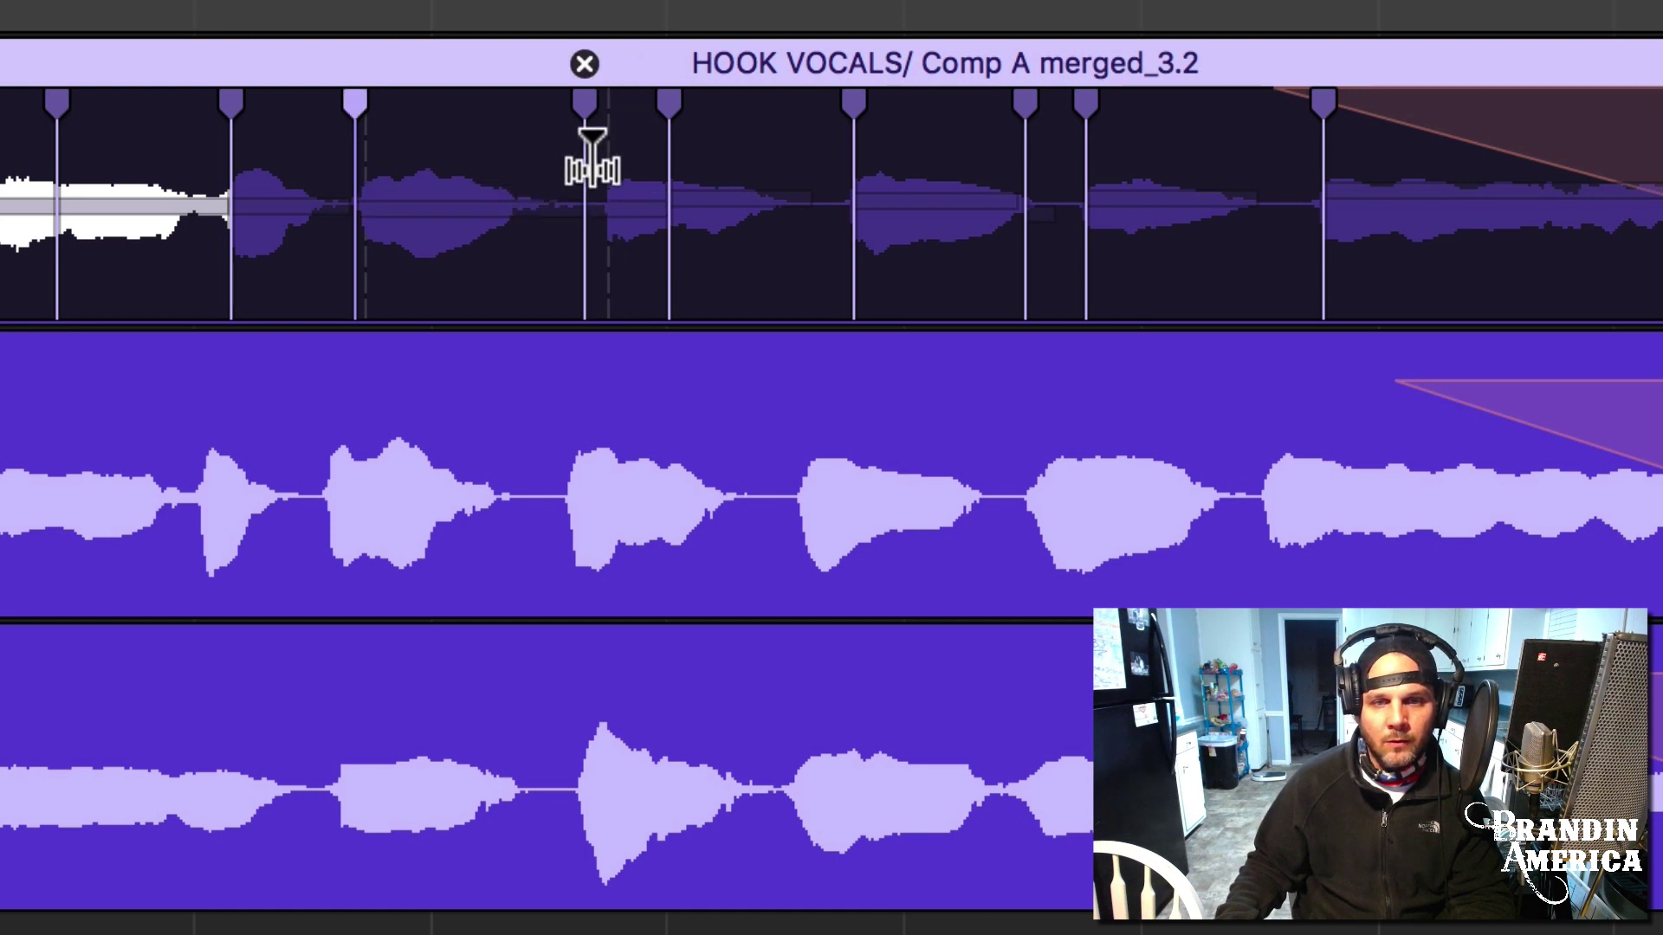
pyautogui.moveTo(592, 143); pyautogui.dragTo(569, 143)
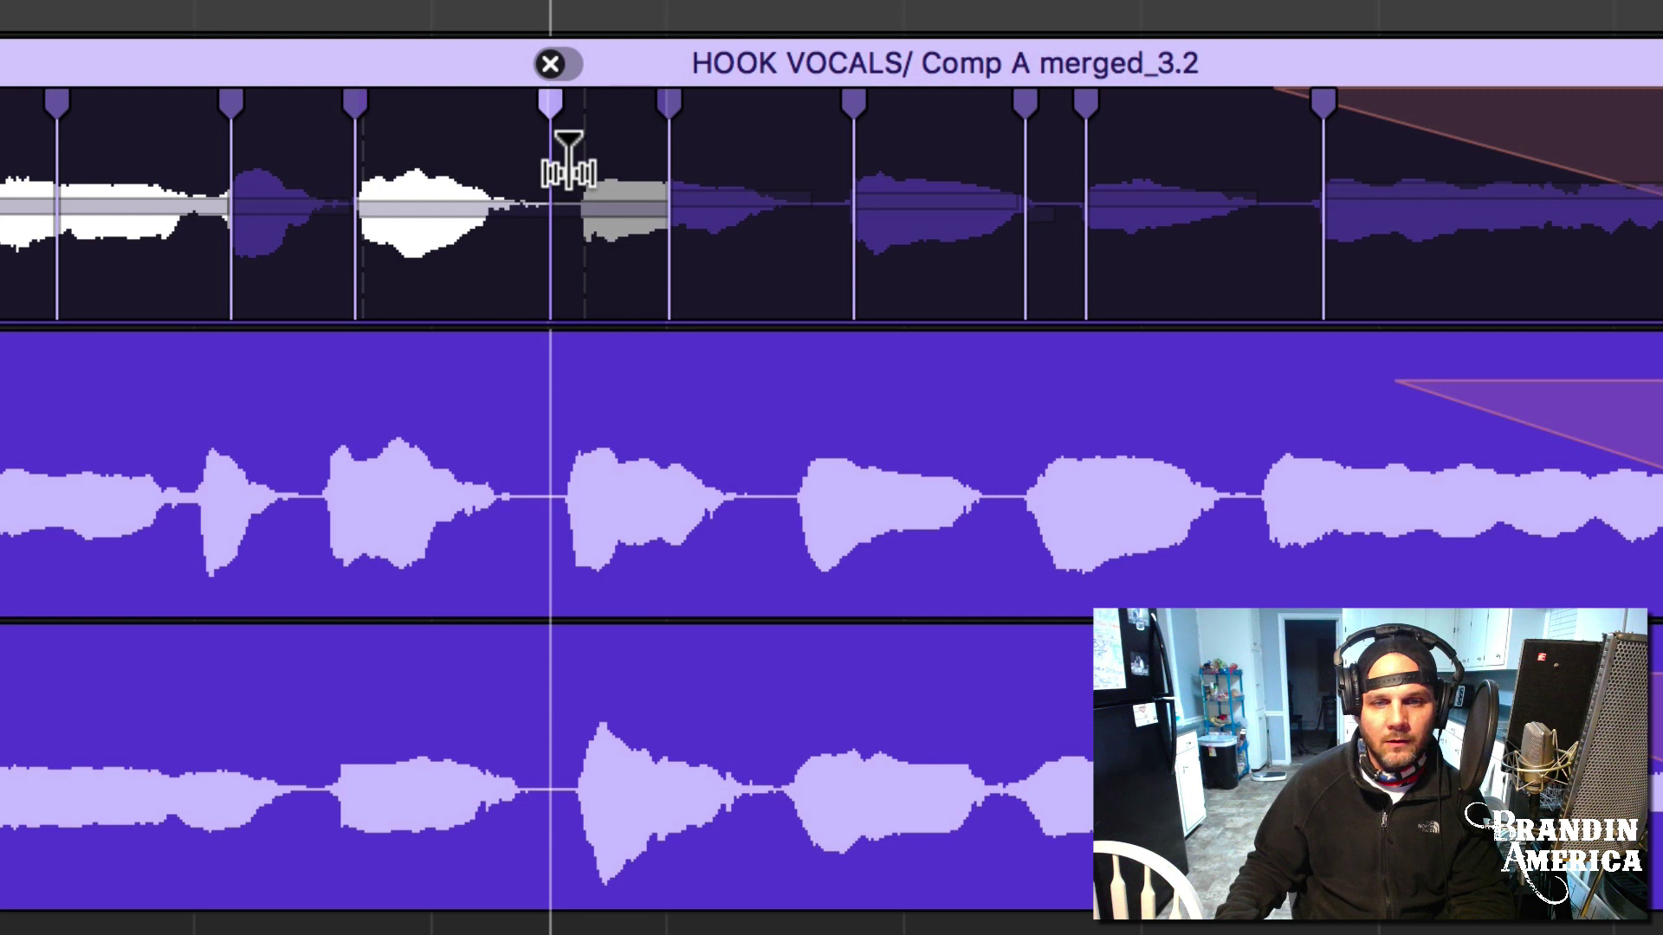
pyautogui.press('super+z')
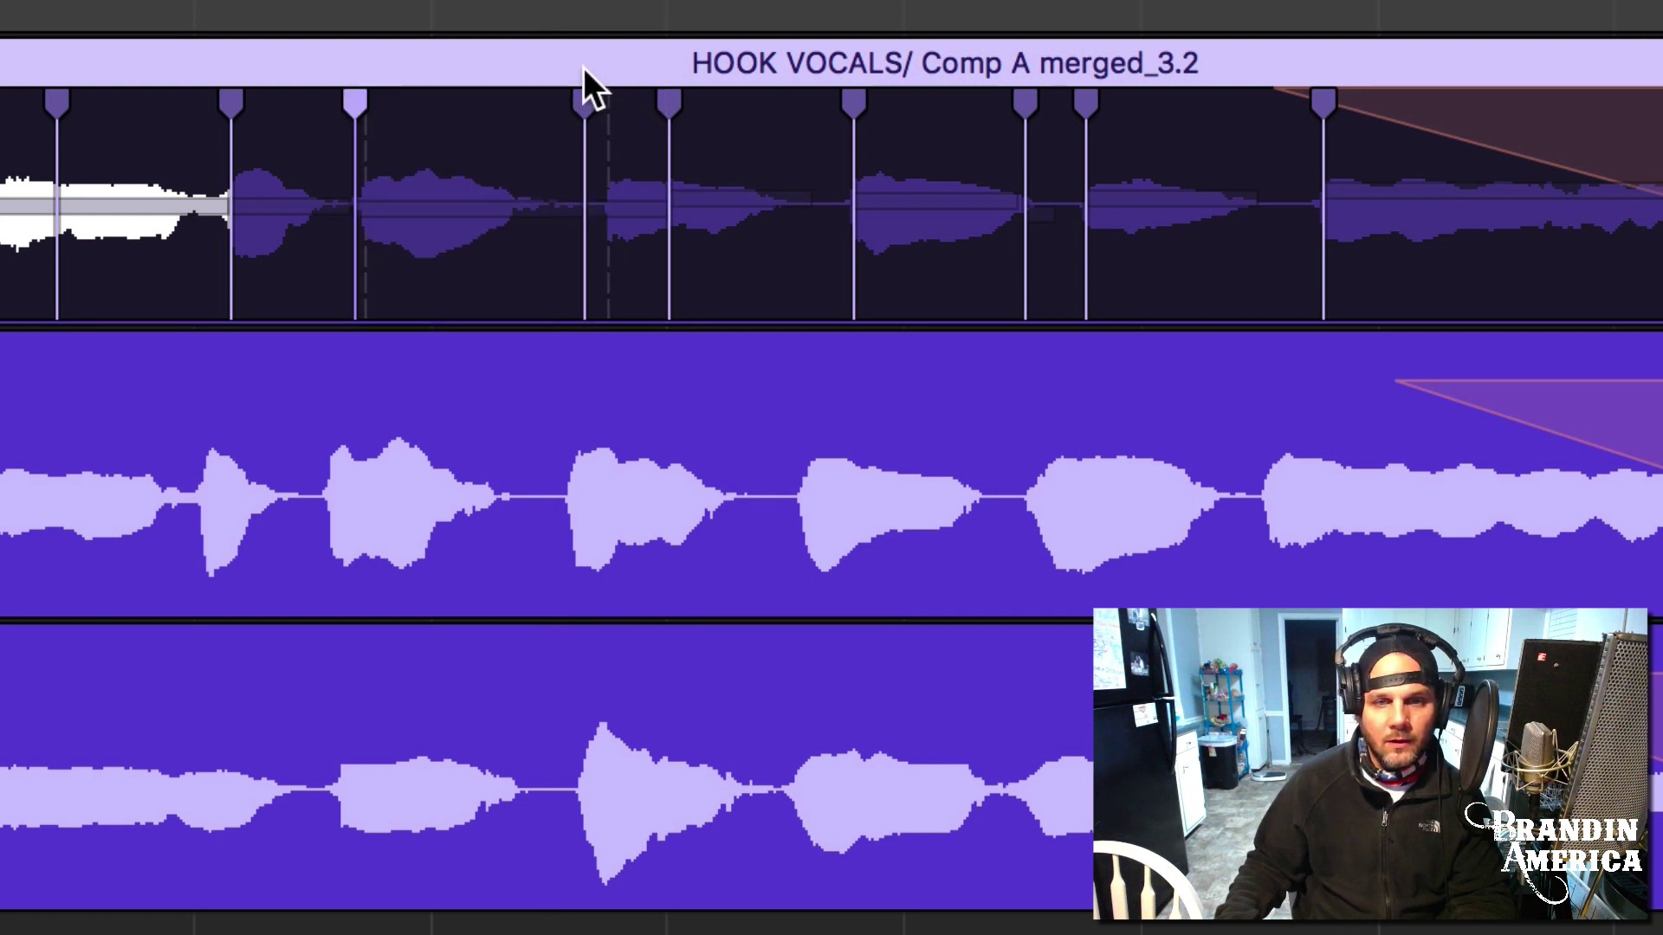
# Replace the flex marker in the silence with one exactly at the word's onset and pull it earlier to match HOOK VOCALS.18.
pyautogui.click(584, 91)
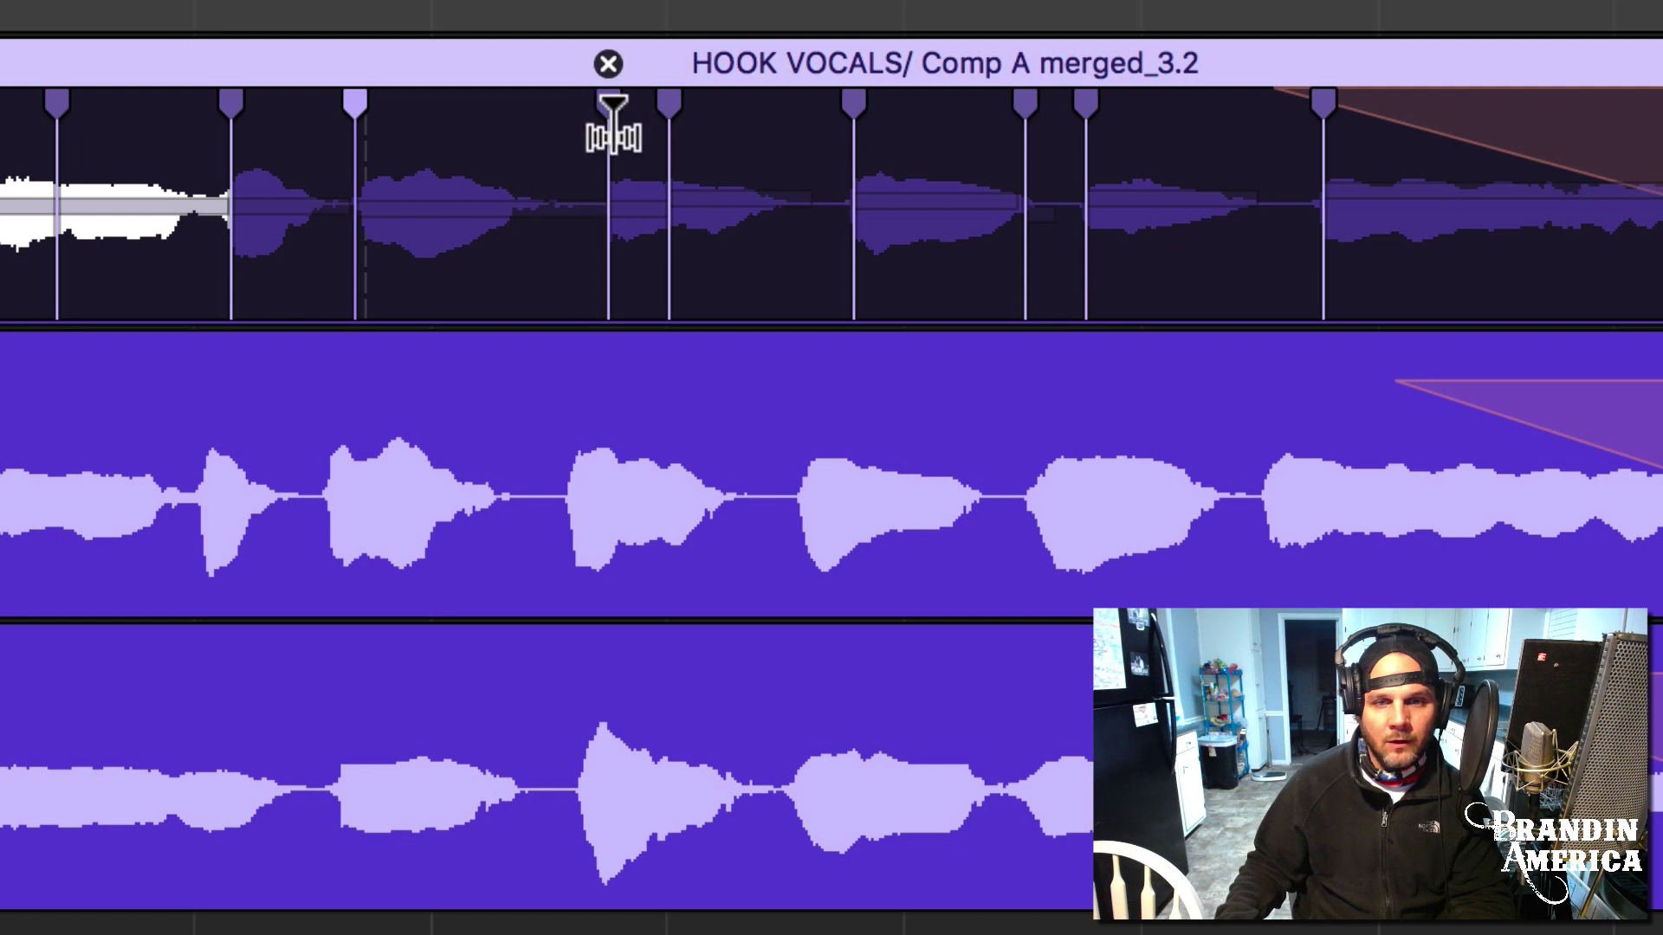
pyautogui.moveTo(608, 143); pyautogui.dragTo(570, 143)
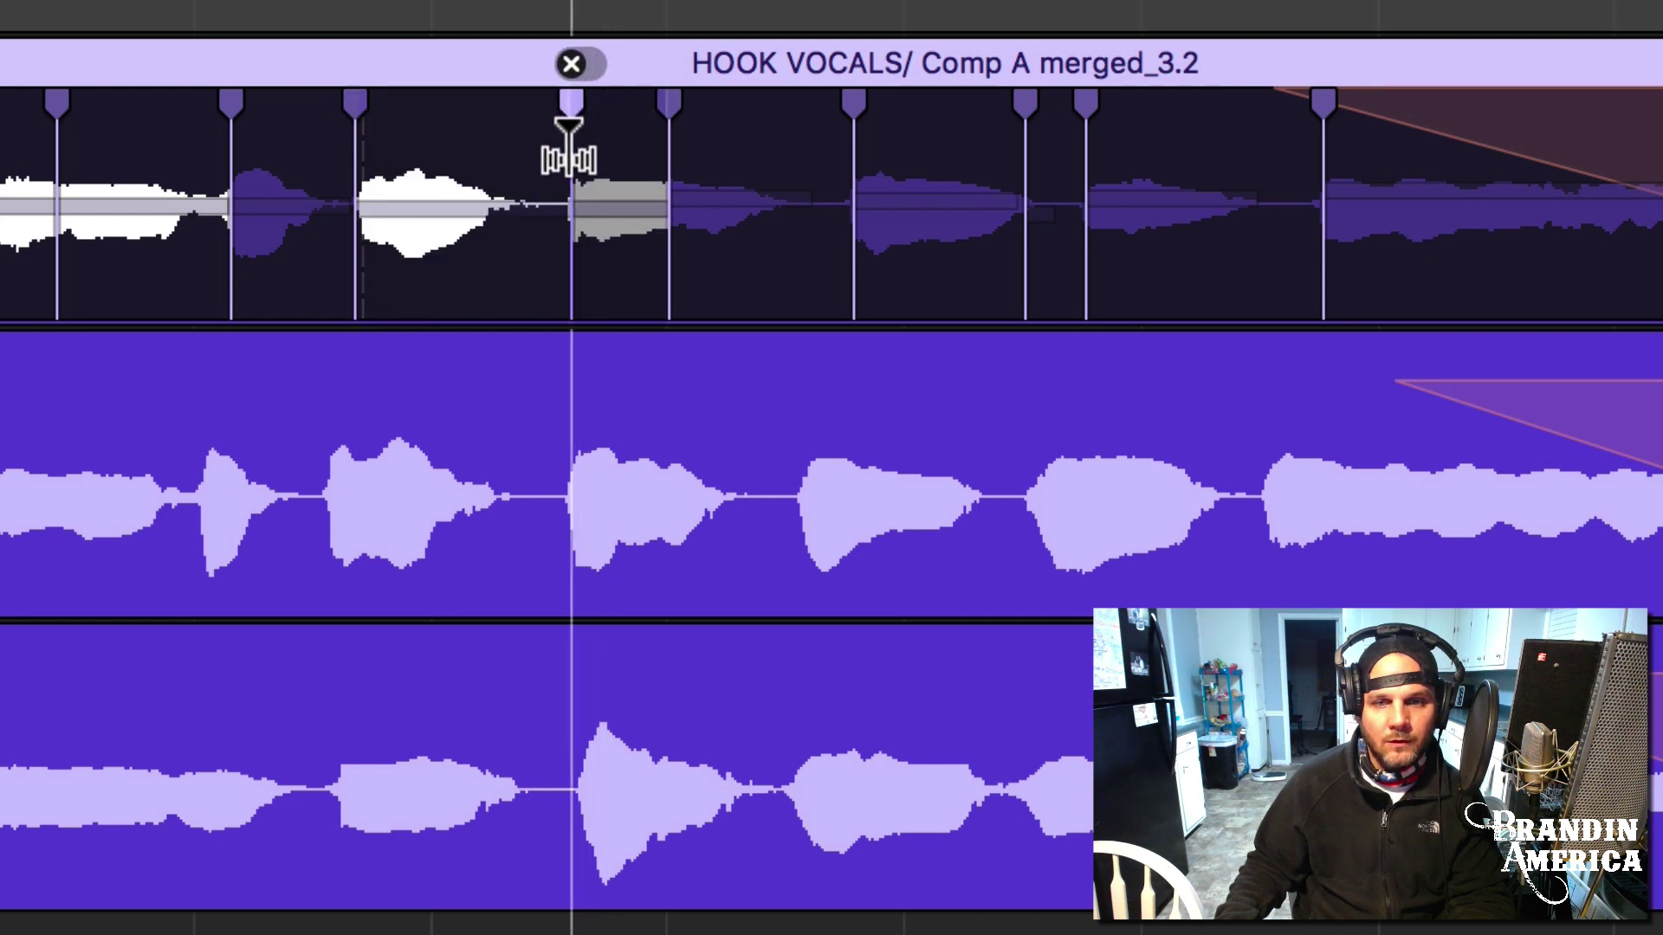
# Pull the next word's onset and end markers and the last two words' onset markers earlier to line up with HOOK VOCALS.18.
pyautogui.hscroll(5, 607, 212)
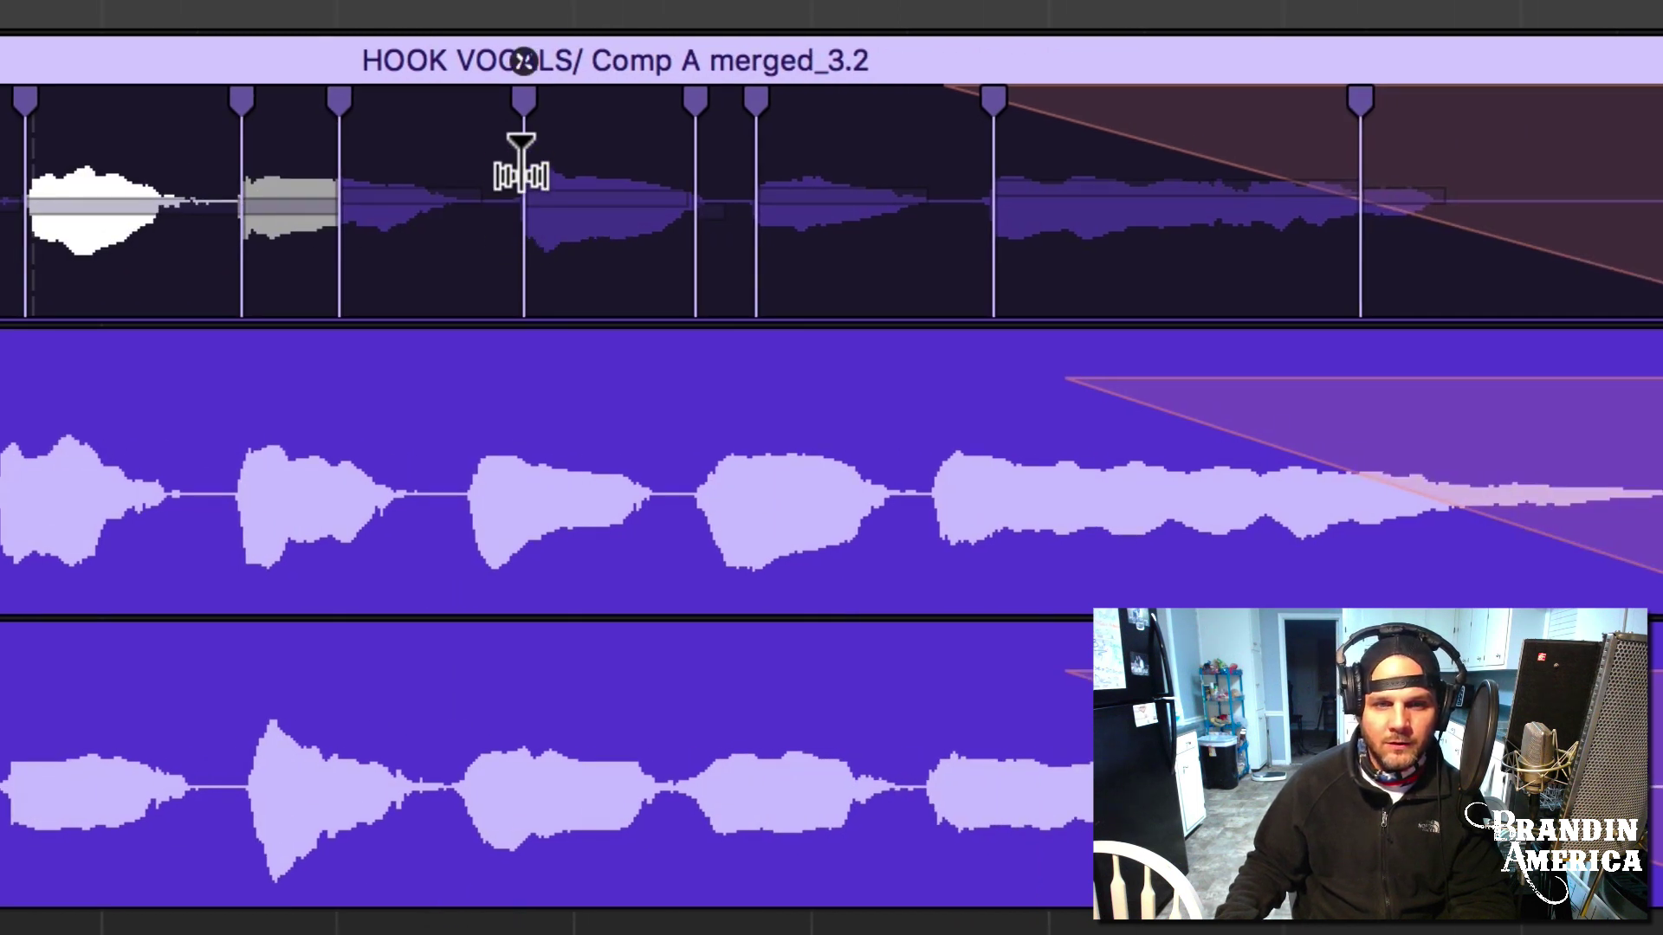
pyautogui.moveTo(523, 173); pyautogui.dragTo(476, 182)
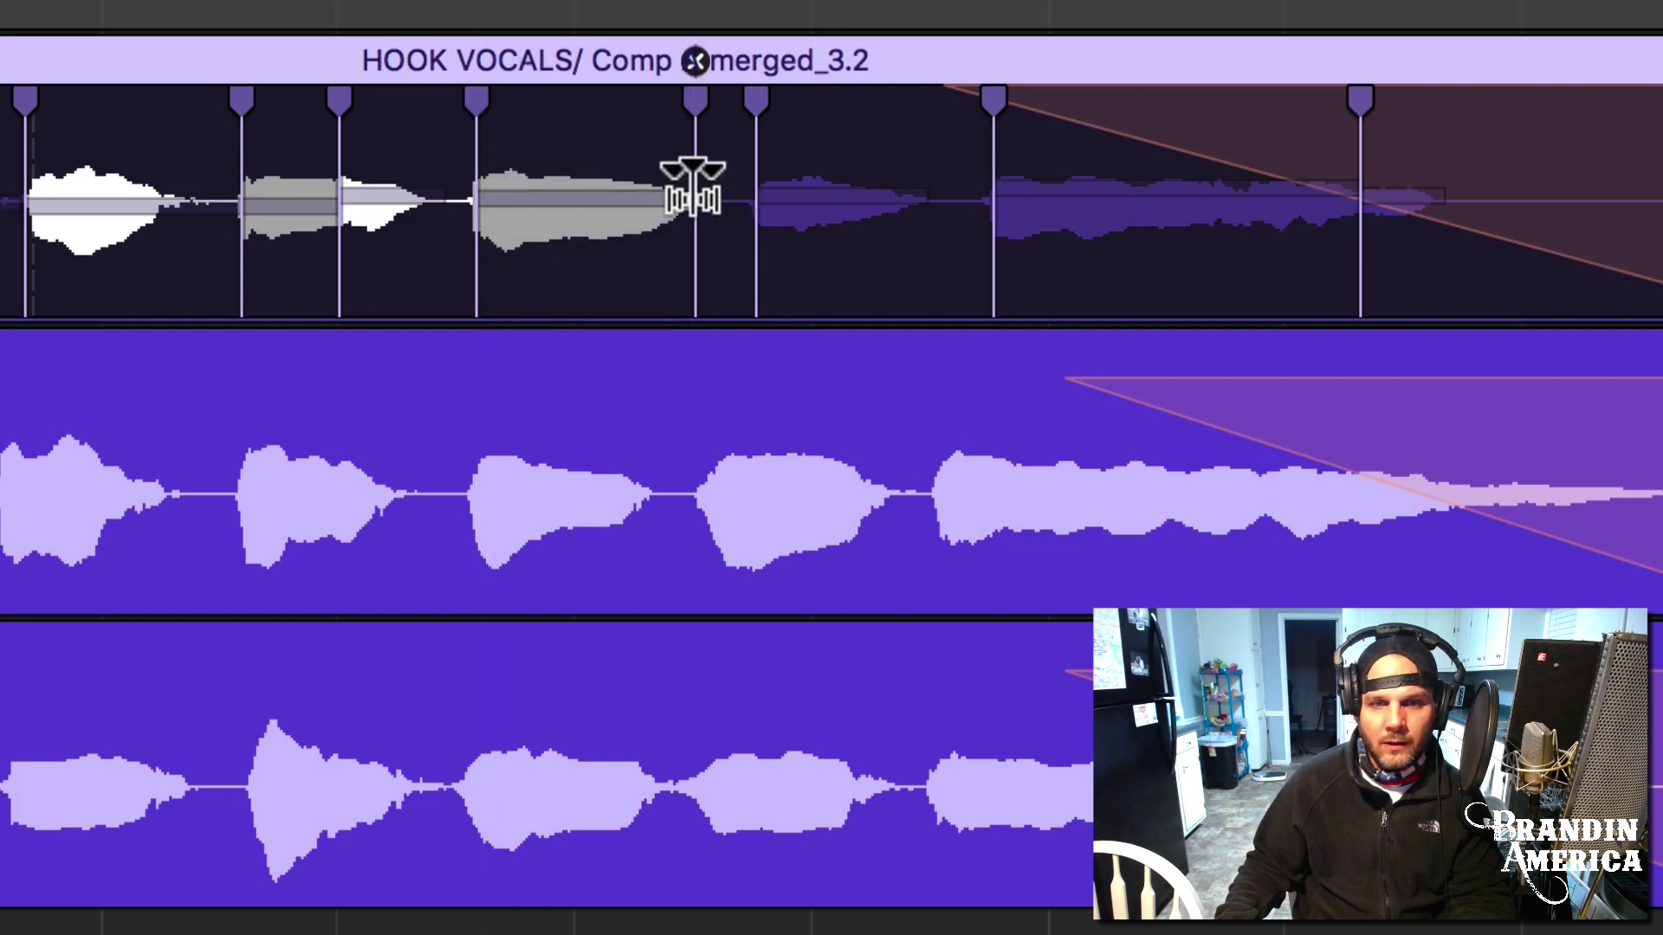
pyautogui.moveTo(690, 186); pyautogui.dragTo(656, 195)
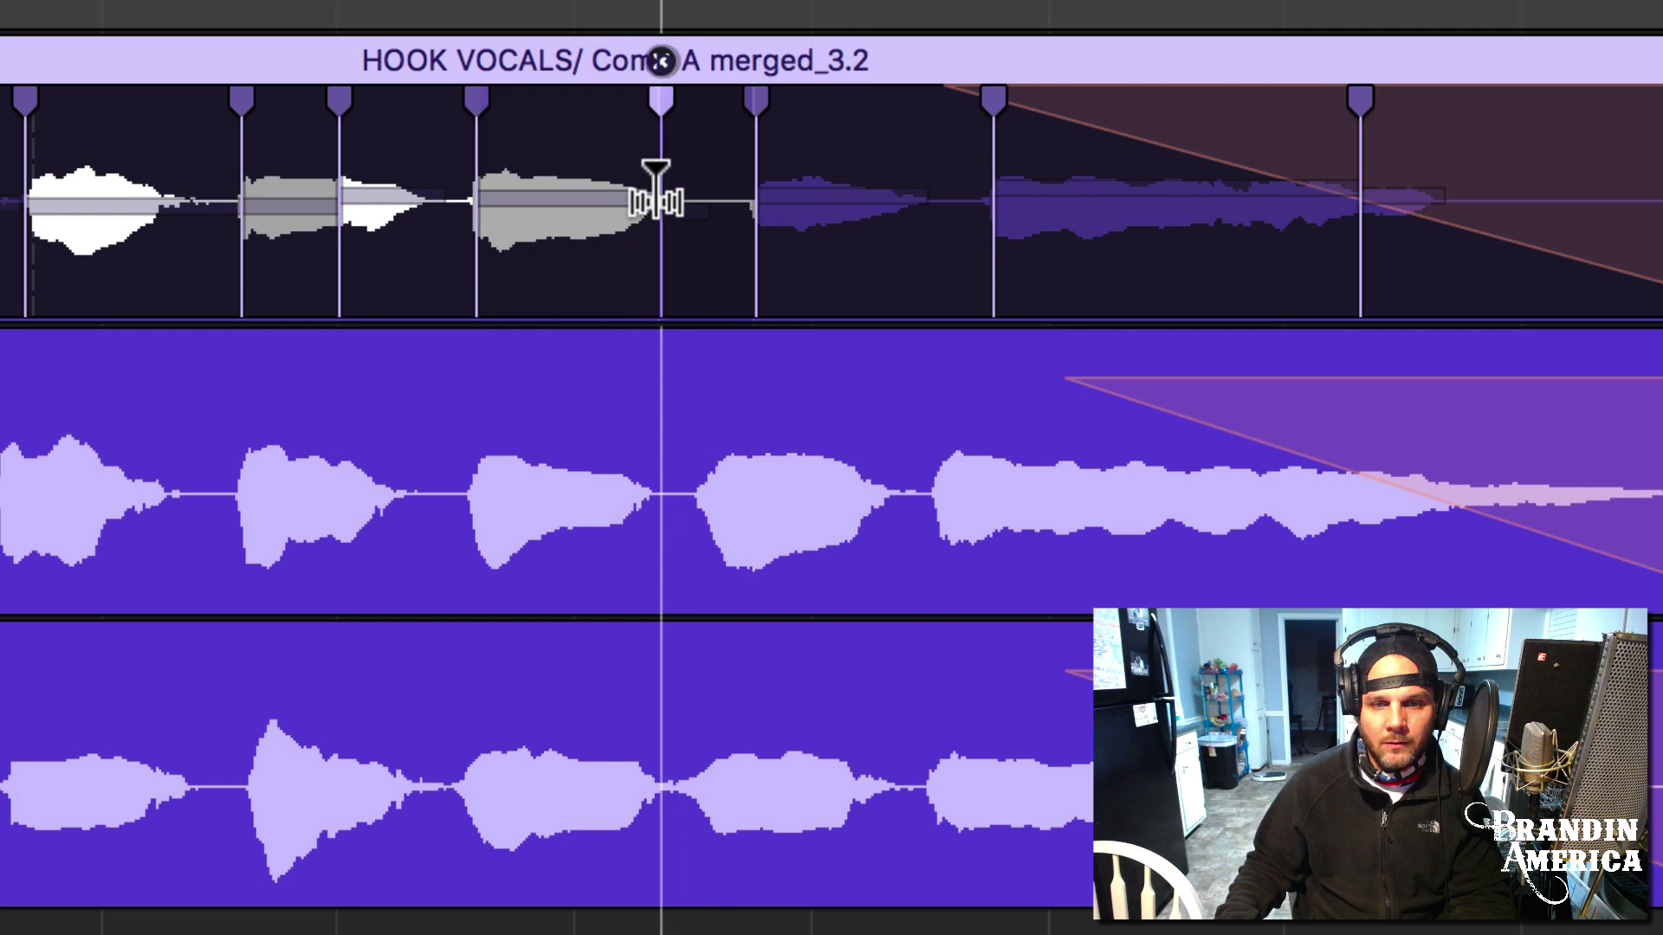
pyautogui.moveTo(753, 173); pyautogui.dragTo(706, 181)
pyautogui.moveTo(992, 178); pyautogui.dragTo(933, 182)
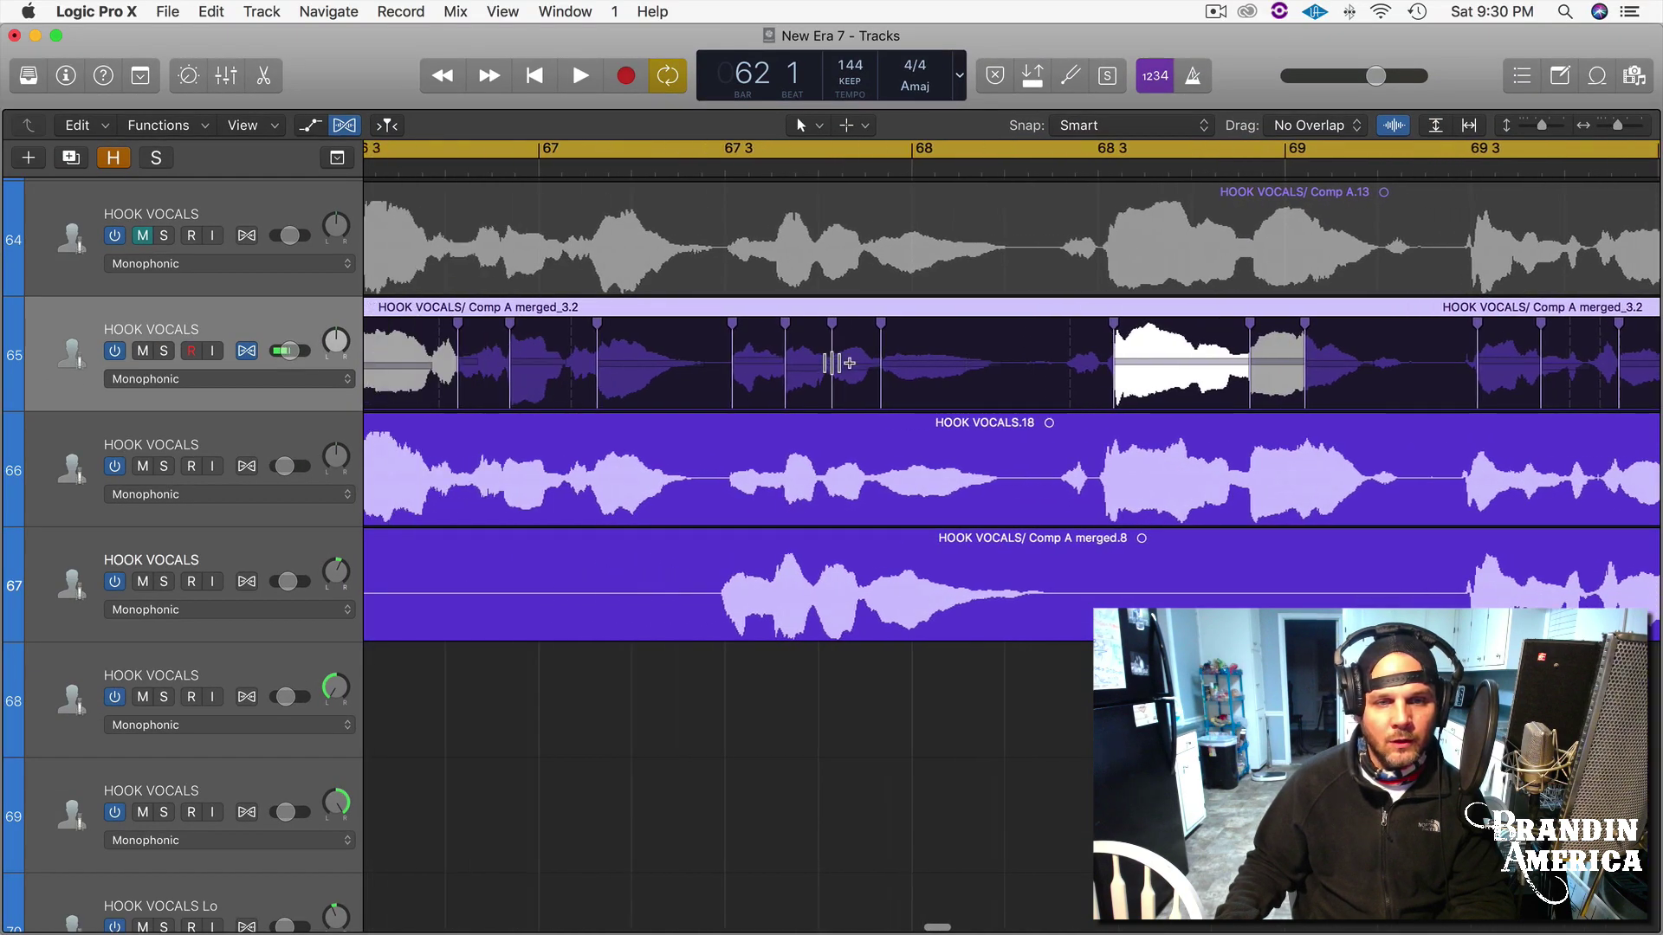
# Look back over the flexed phrases on track 65 from bar 67 to the start of the hook at bar 58.
pyautogui.hscroll(-15, 833, 362)
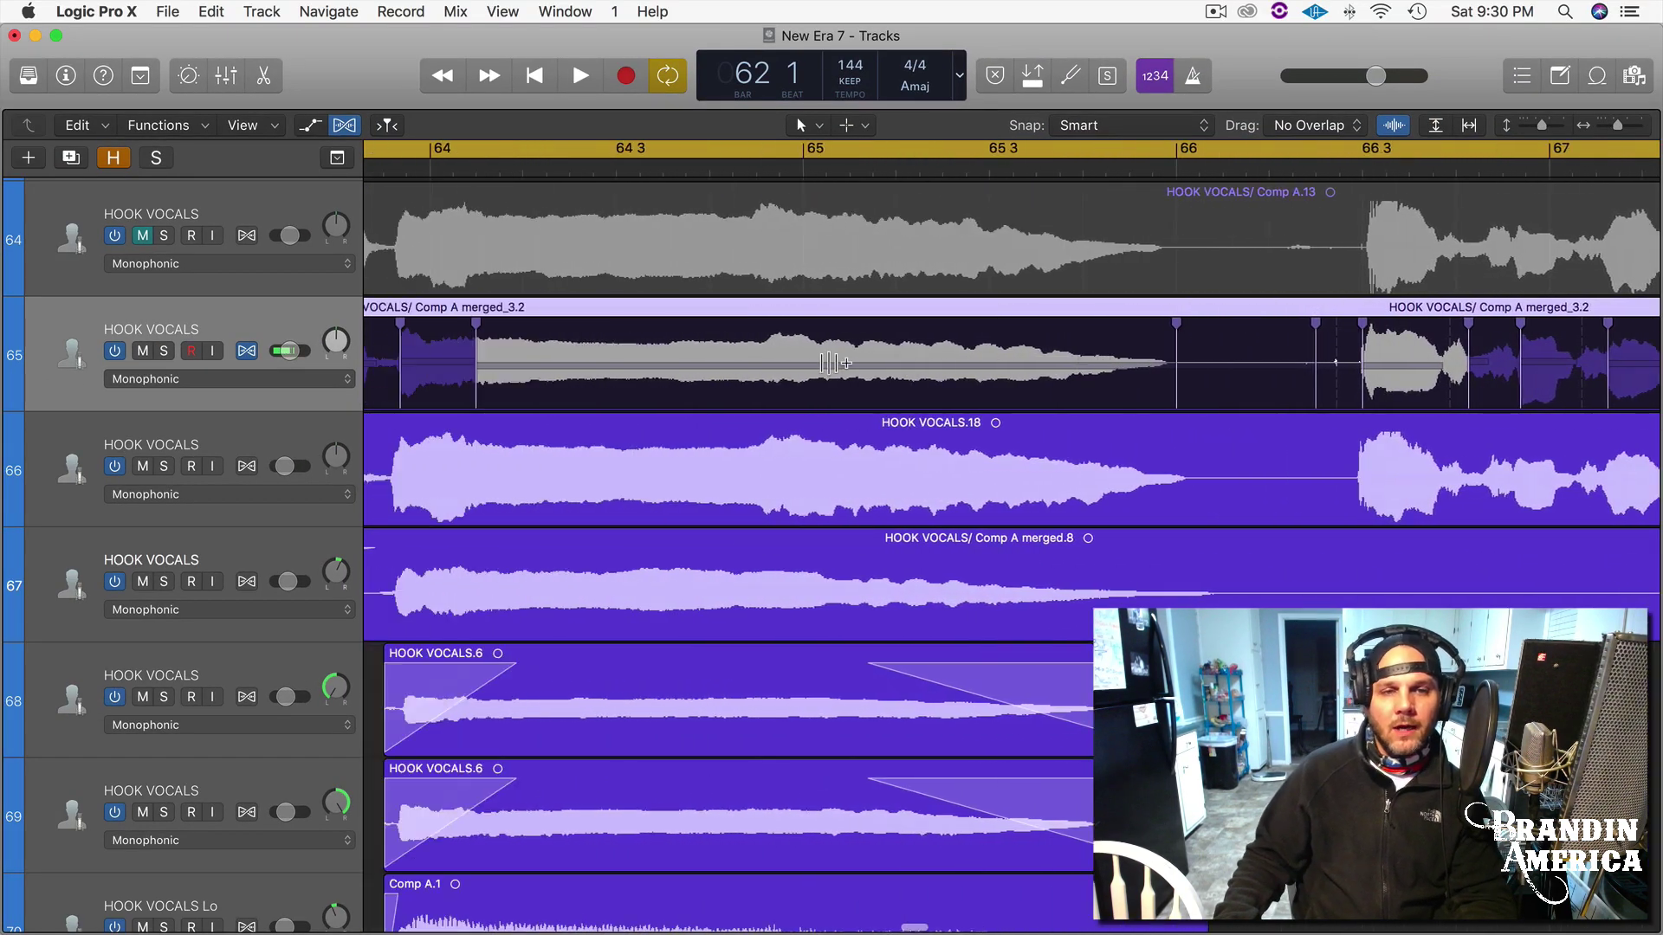
pyautogui.hscroll(-3, 833, 363)
pyautogui.hscroll(-5, 753, 368)
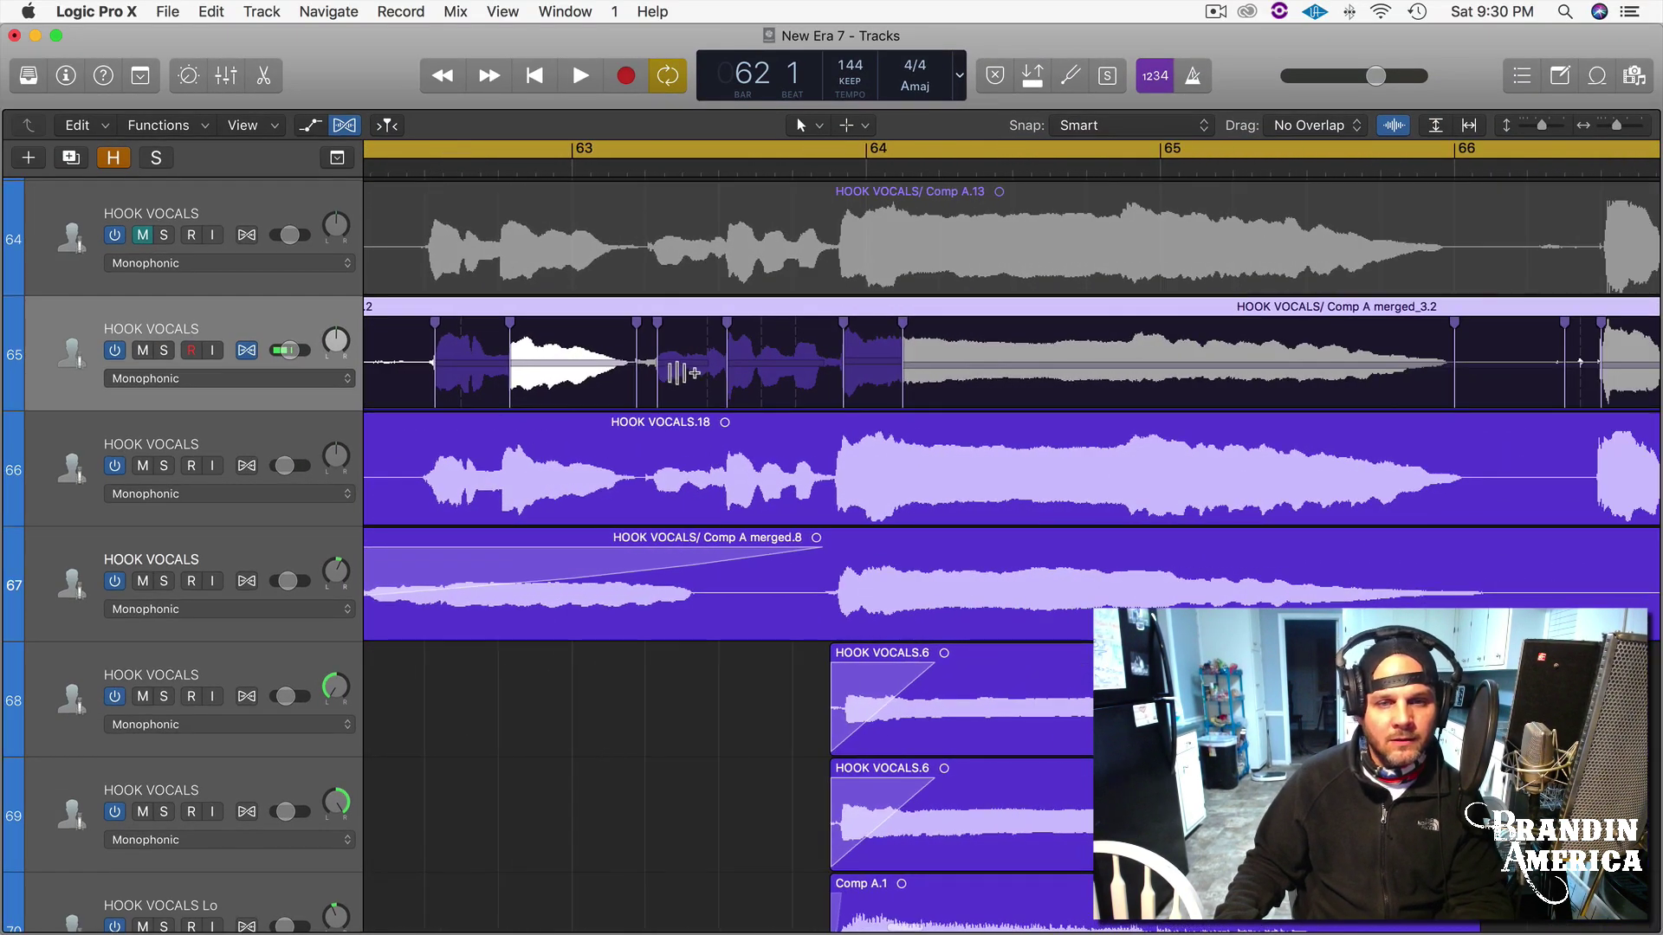
pyautogui.hscroll(-6, 680, 374)
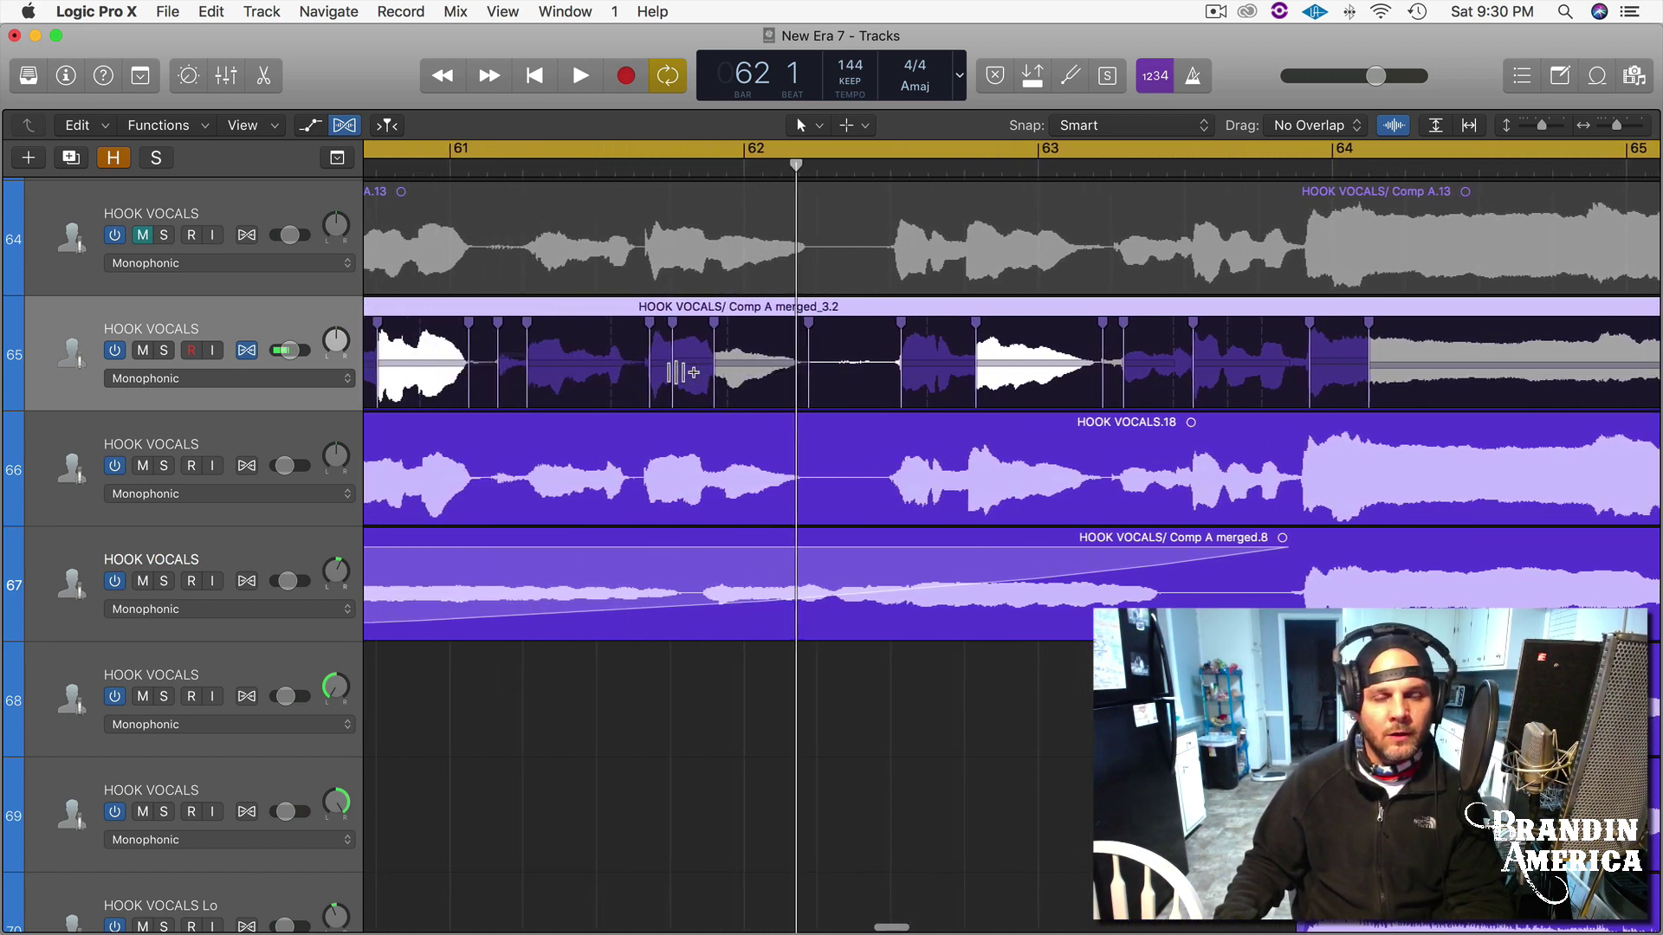
pyautogui.hscroll(-3, 541, 382)
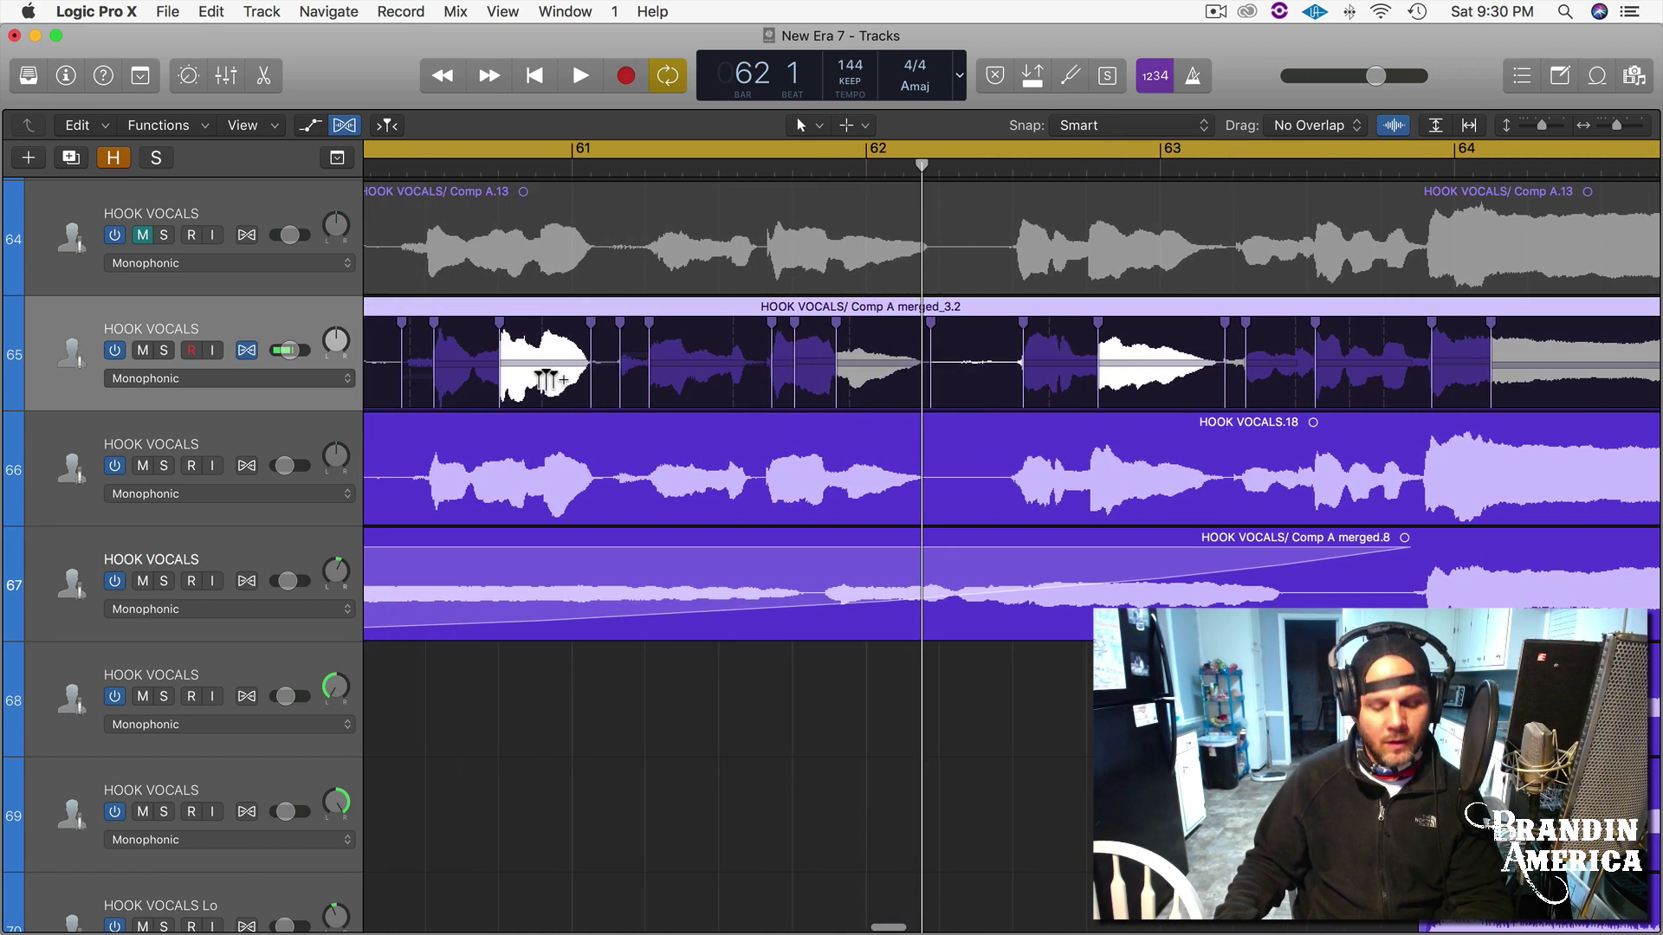
pyautogui.hscroll(-6, 545, 381)
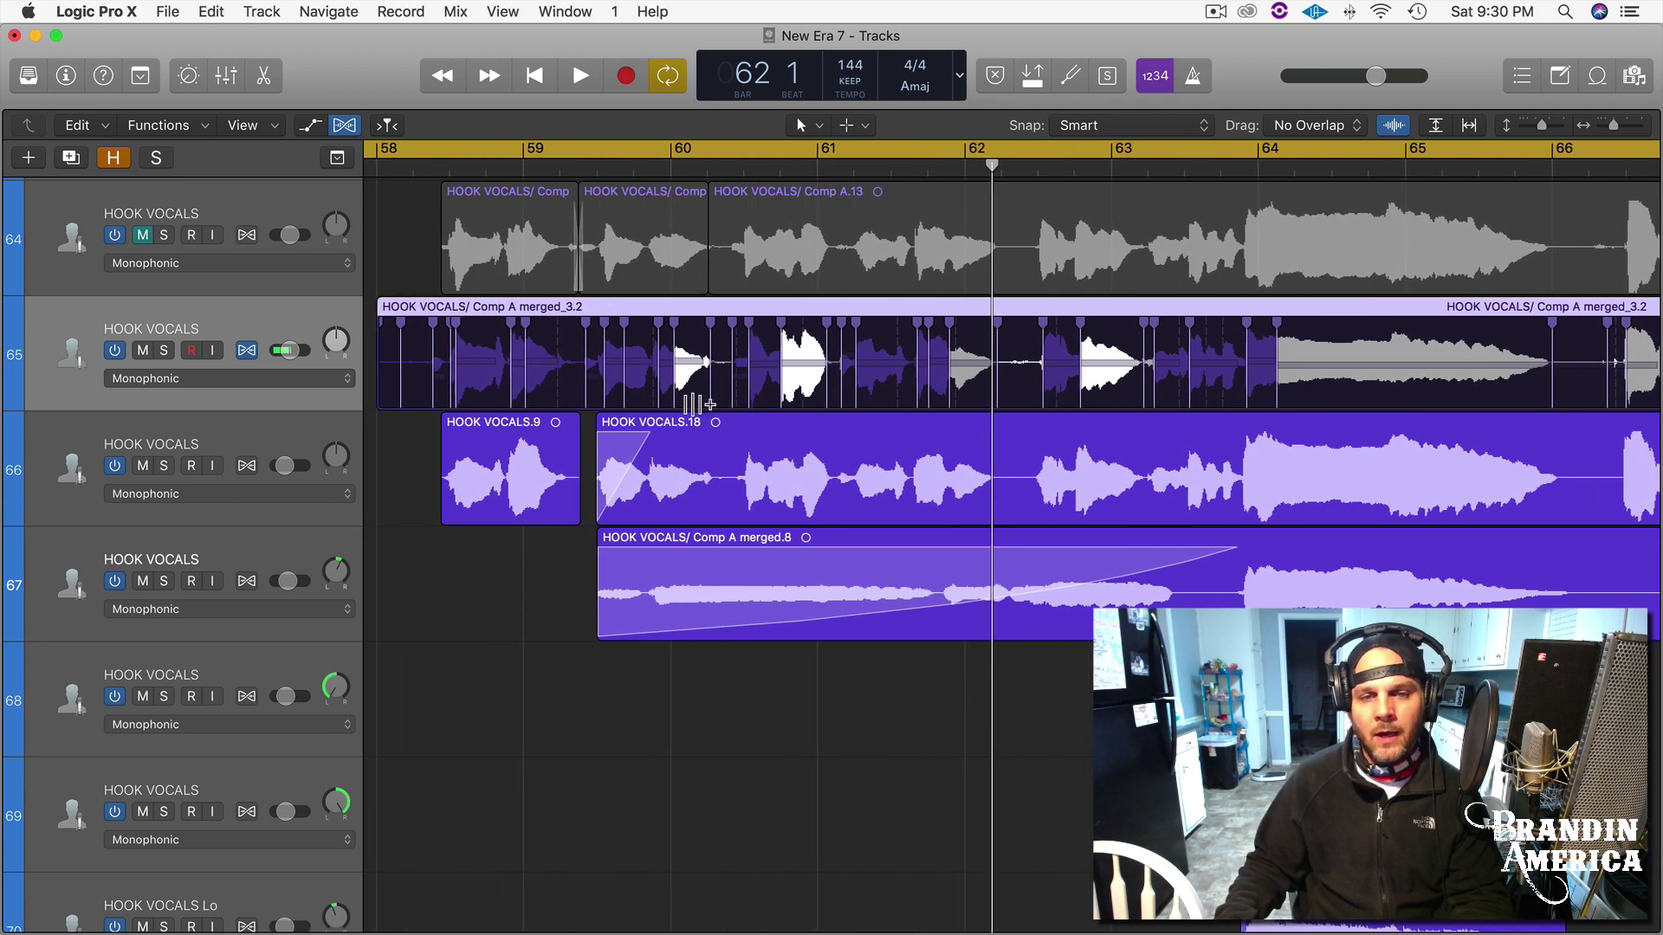
pyautogui.click(419, 347)
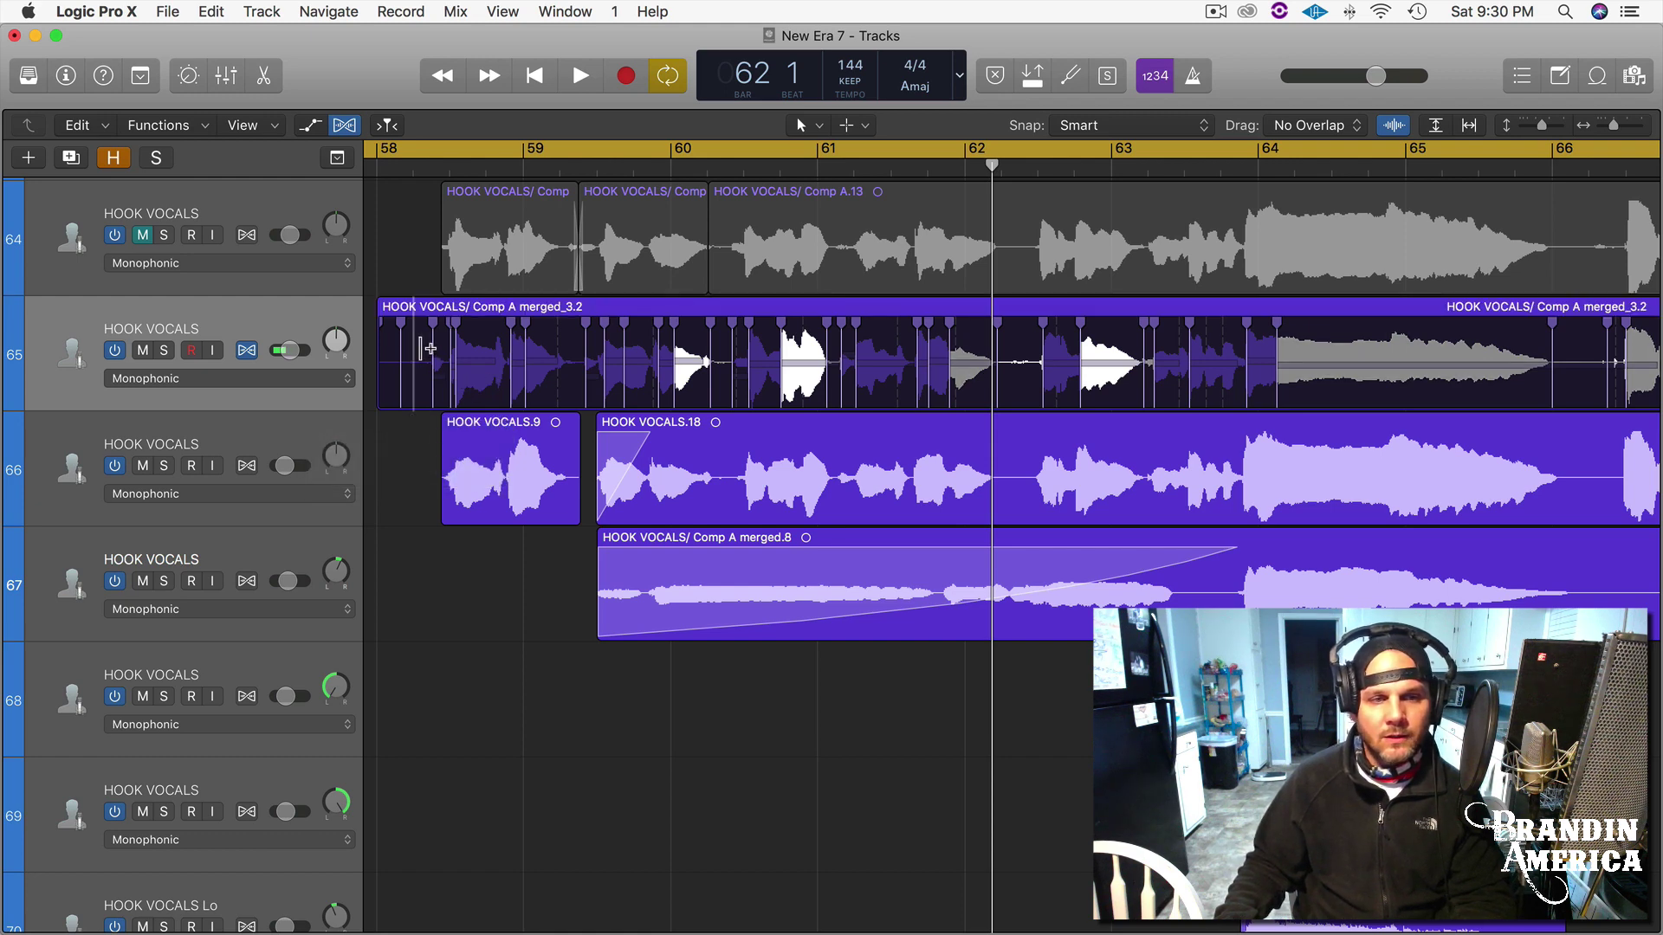
pyautogui.hscroll(-2, 427, 348)
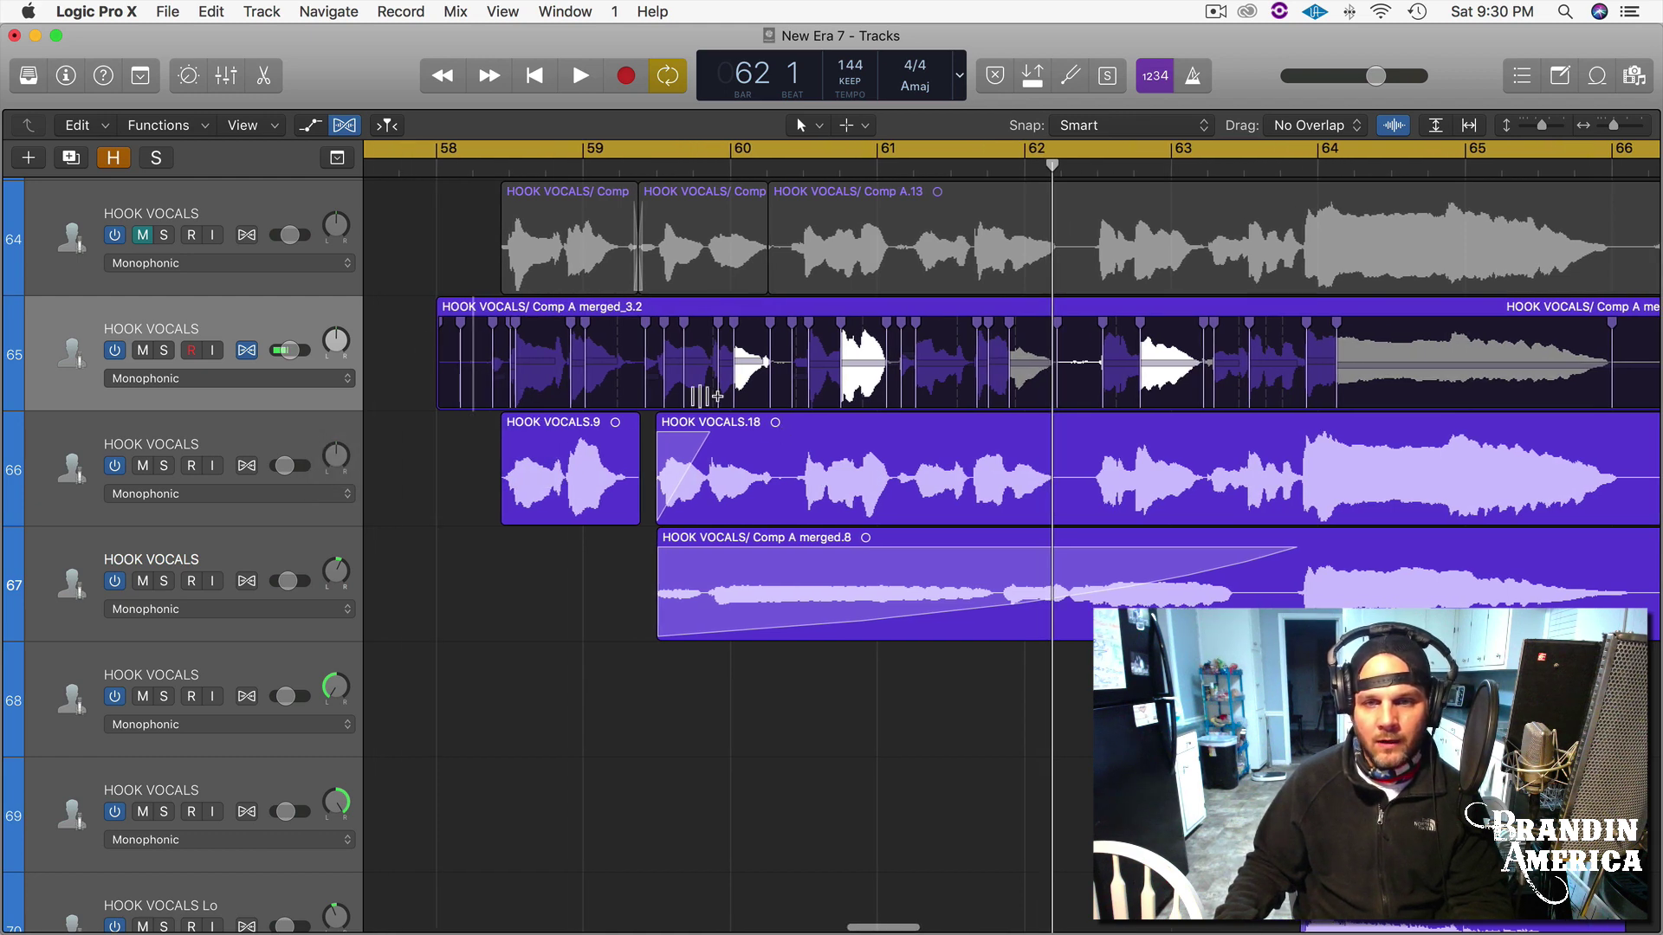
# Nudge the onset markers of the quiet word after bar 61 and the word following it later, and the onset marker at 62 3 earlier.
pyautogui.scroll(5, 716, 397)
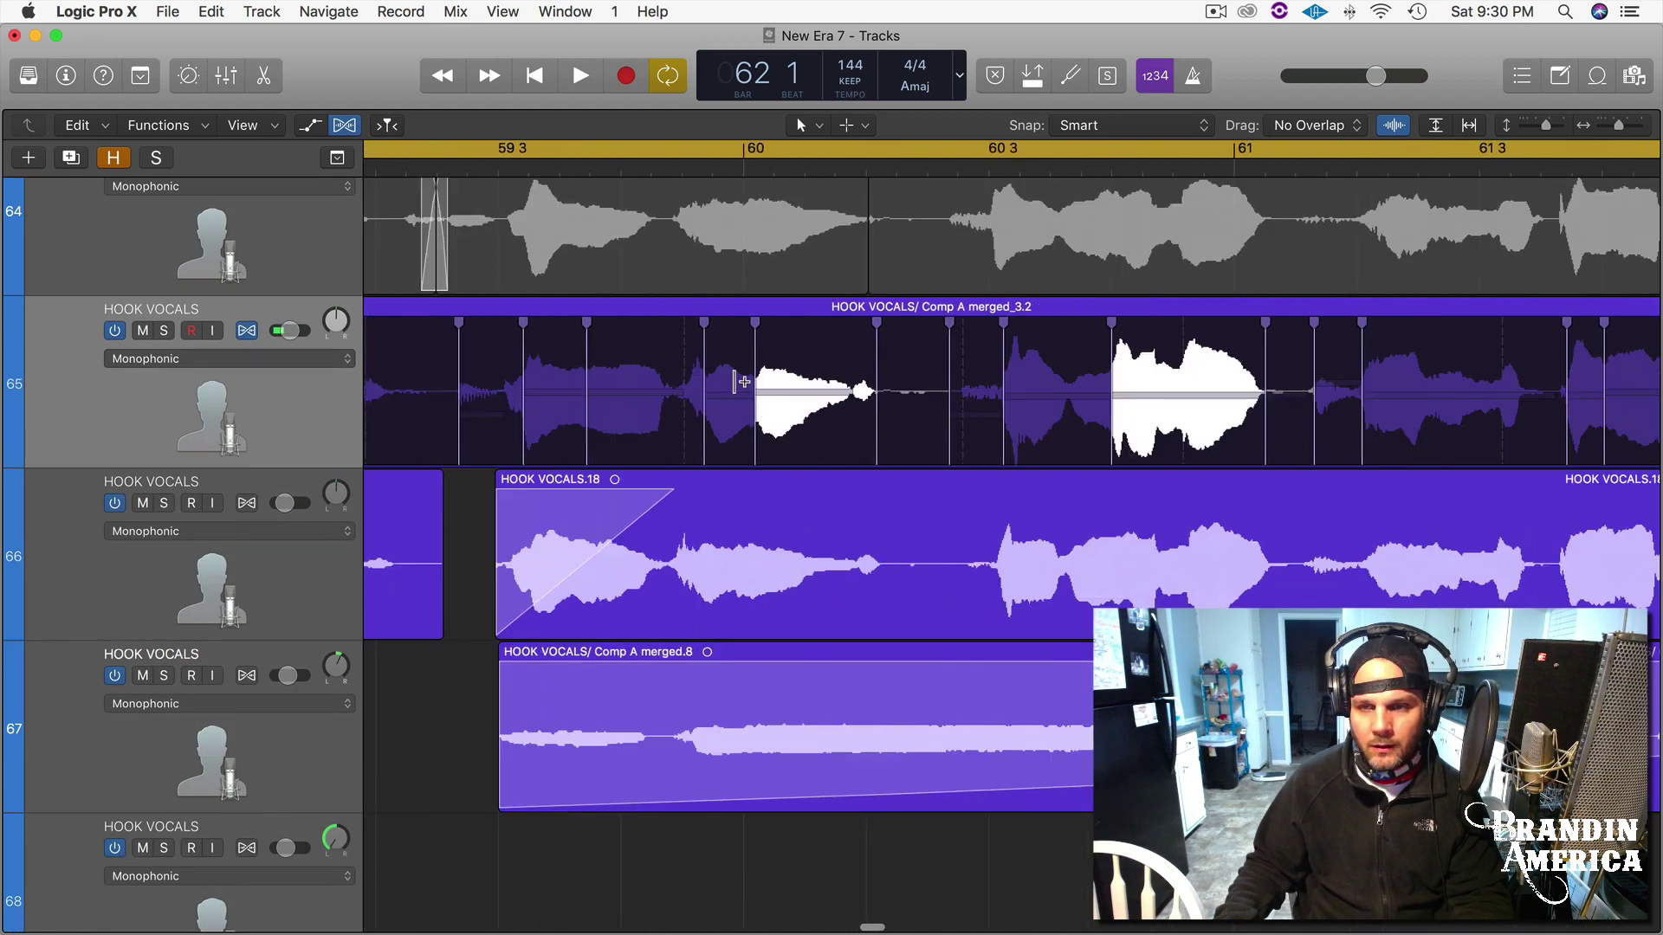
pyautogui.hscroll(2, 736, 382)
pyautogui.hscroll(6, 693, 407)
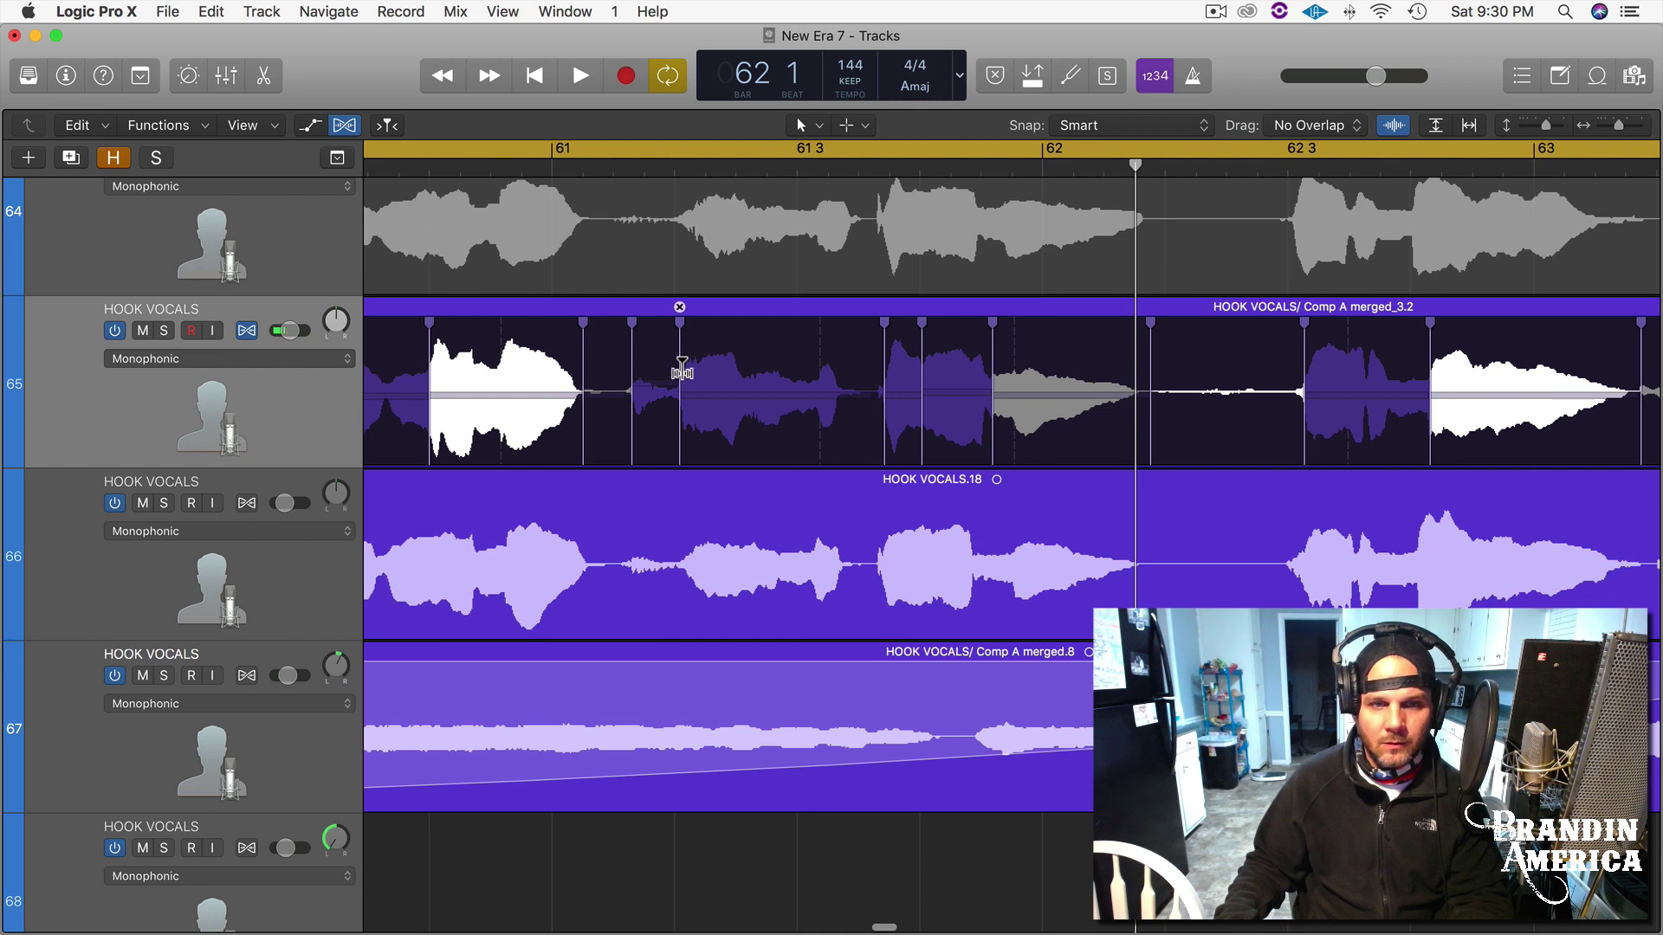
pyautogui.click(632, 371)
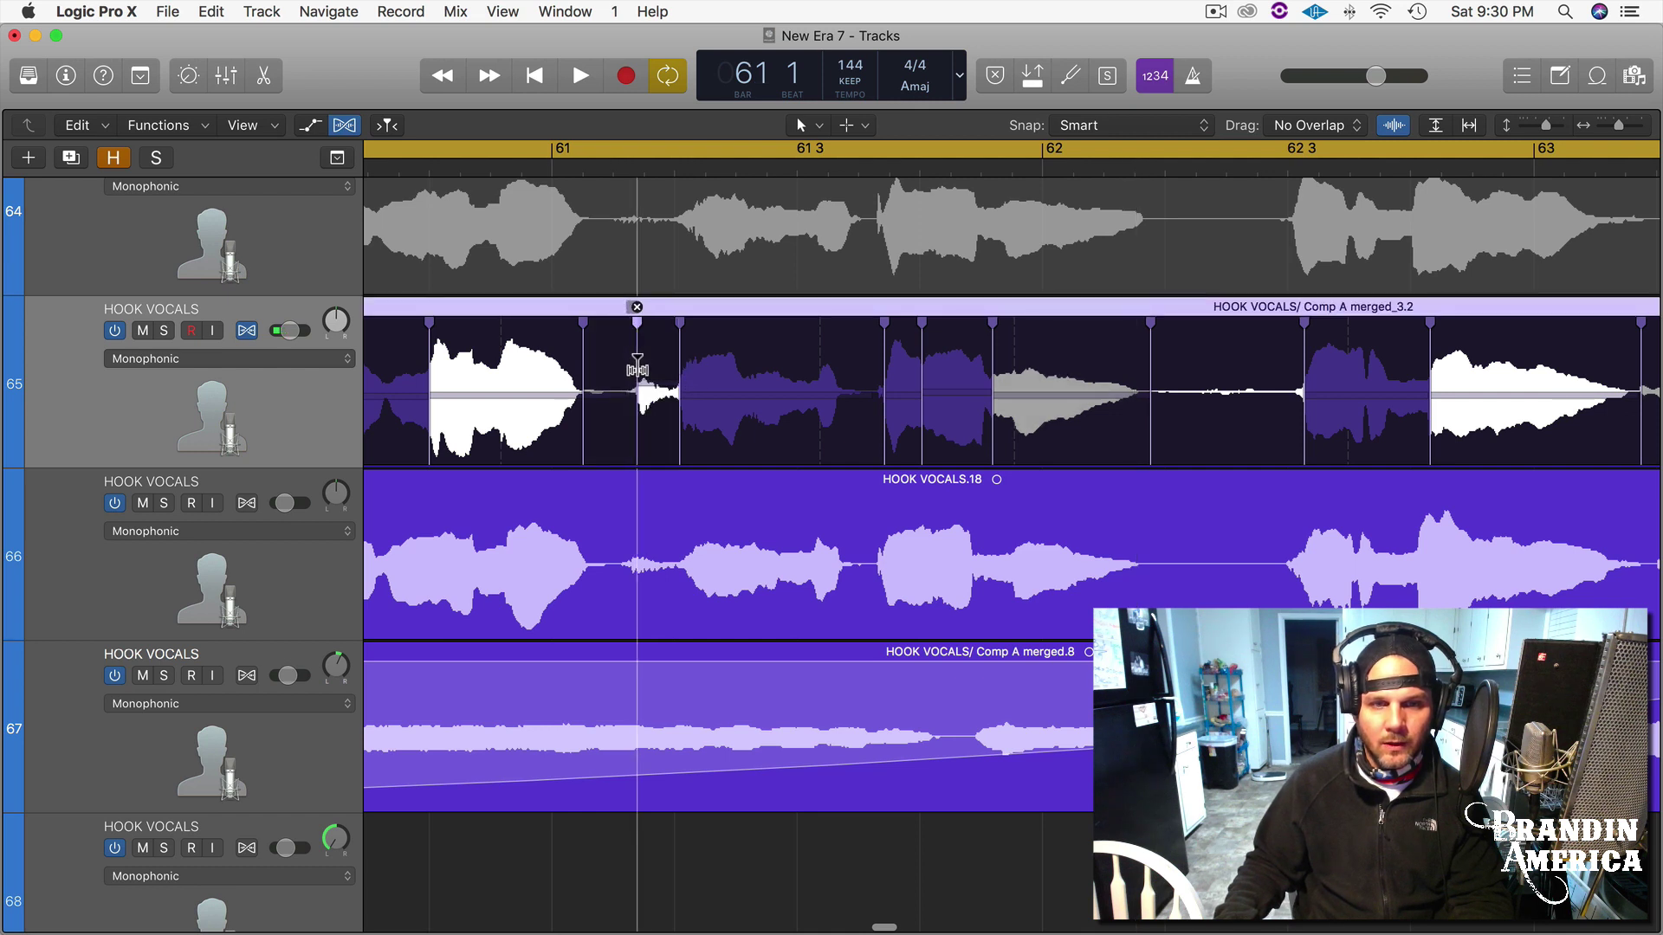
pyautogui.moveTo(632, 370); pyautogui.dragTo(686, 355)
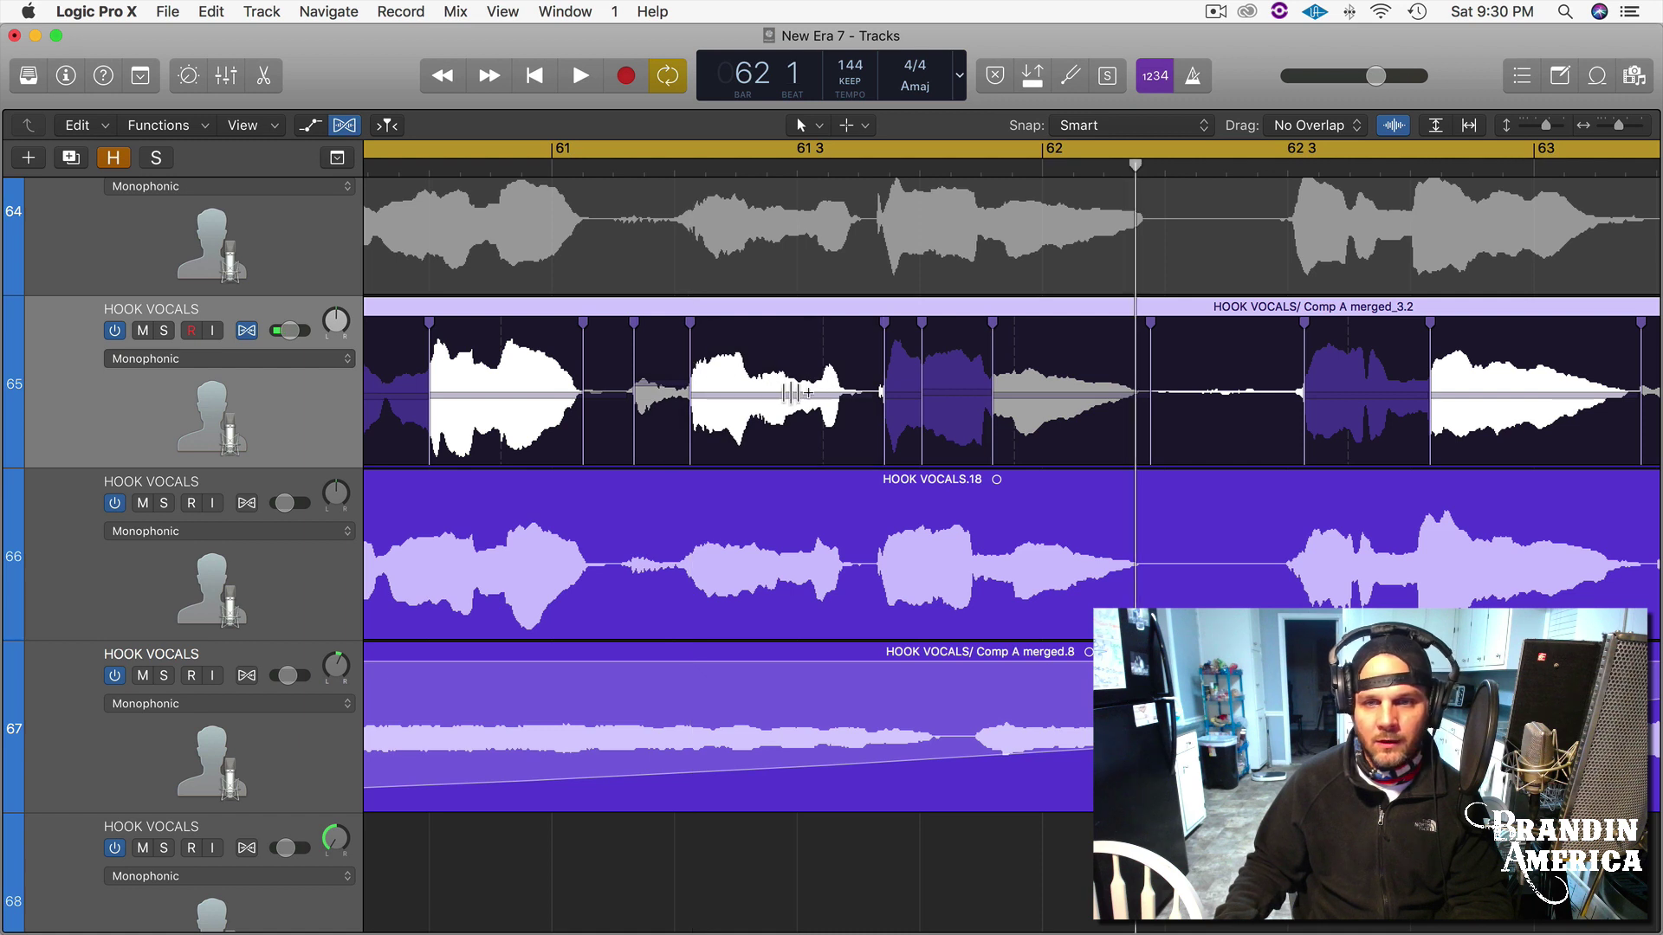
pyautogui.hscroll(5, 788, 394)
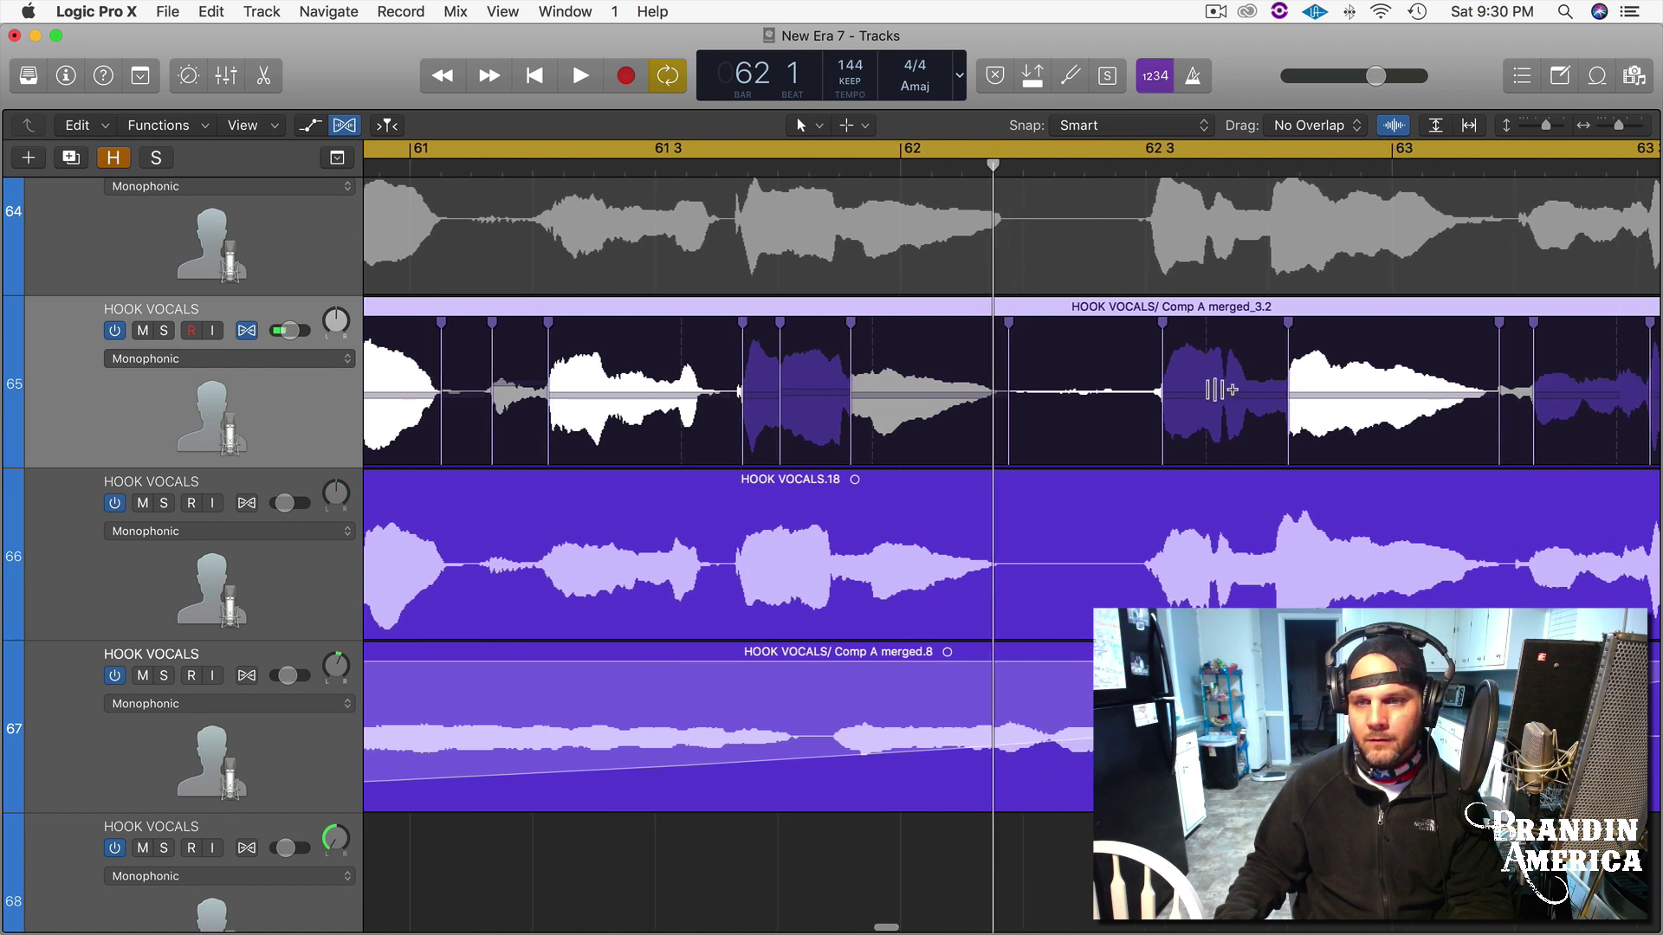
pyautogui.moveTo(1161, 370); pyautogui.dragTo(1146, 372)
# Play the whole hook section with the stacked vocals through to its end to check the tightened timing.
pyautogui.scroll(-4, 996, 398)
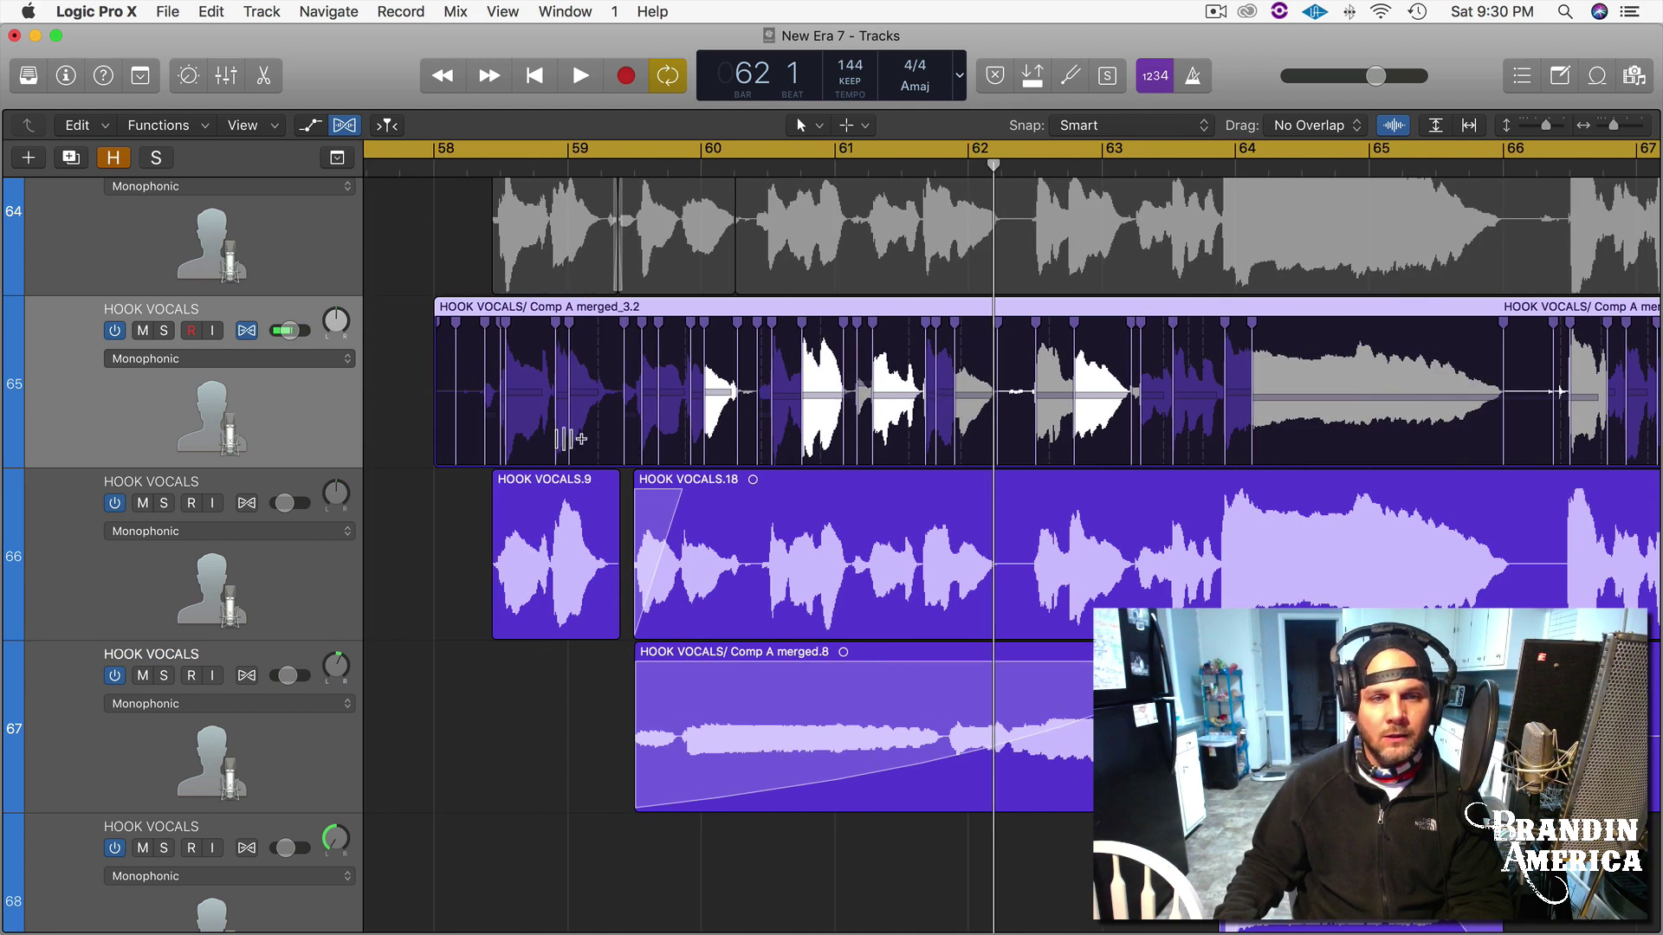
pyautogui.hscroll(-5, 385, 344)
pyautogui.press('space')
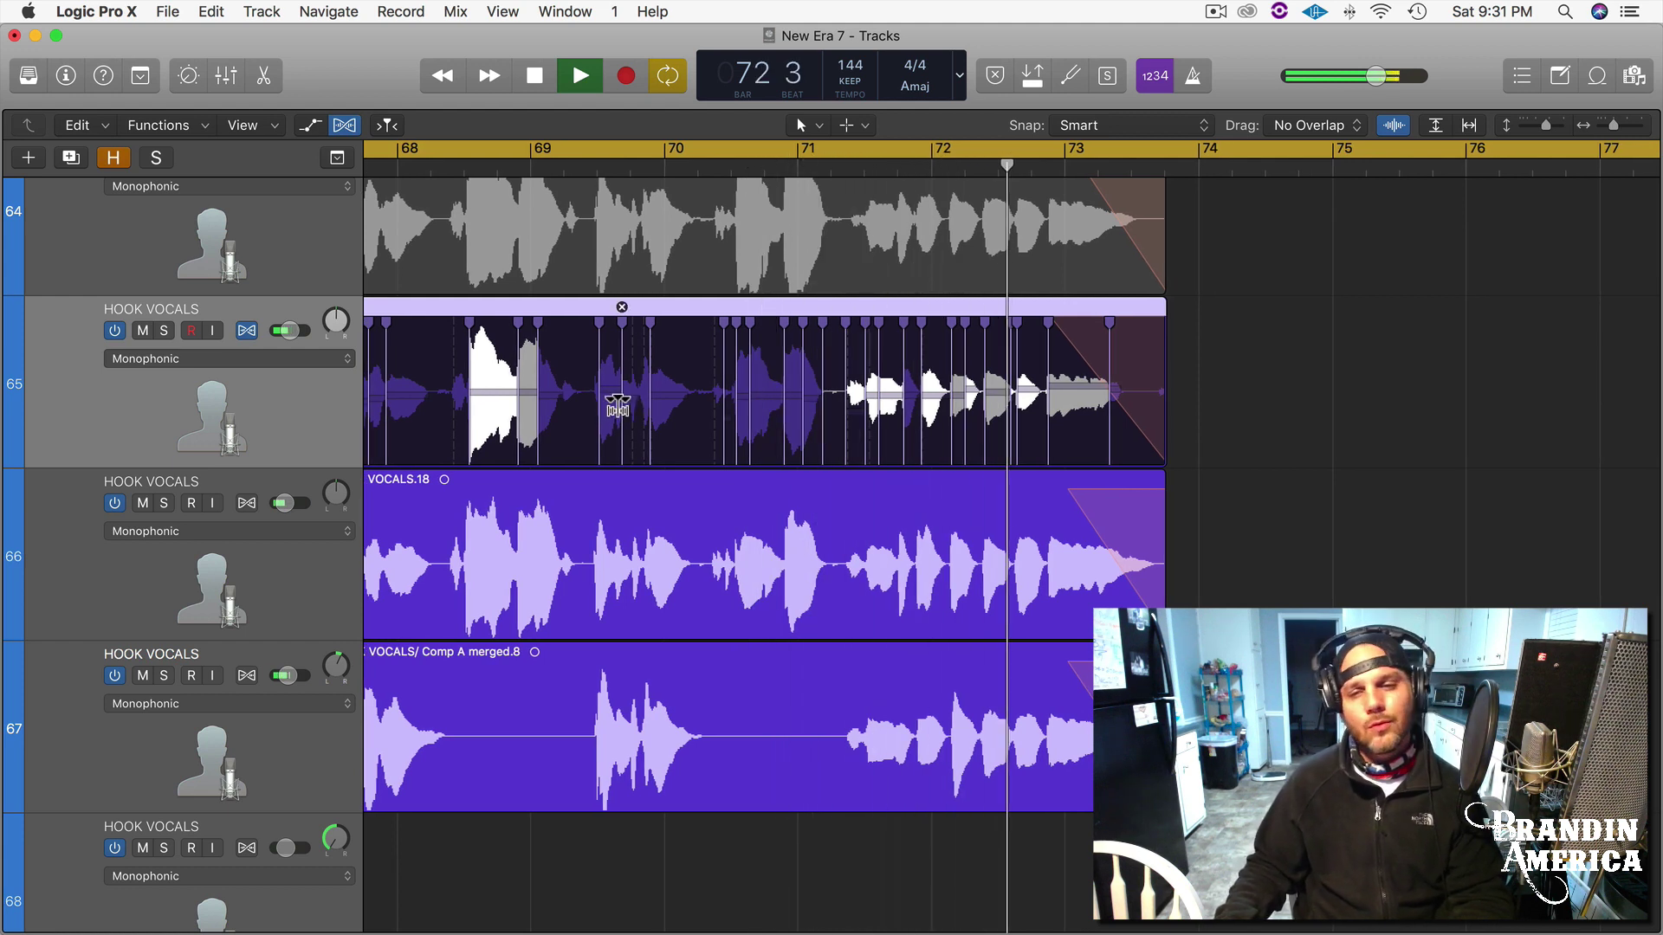
pyautogui.press('space')
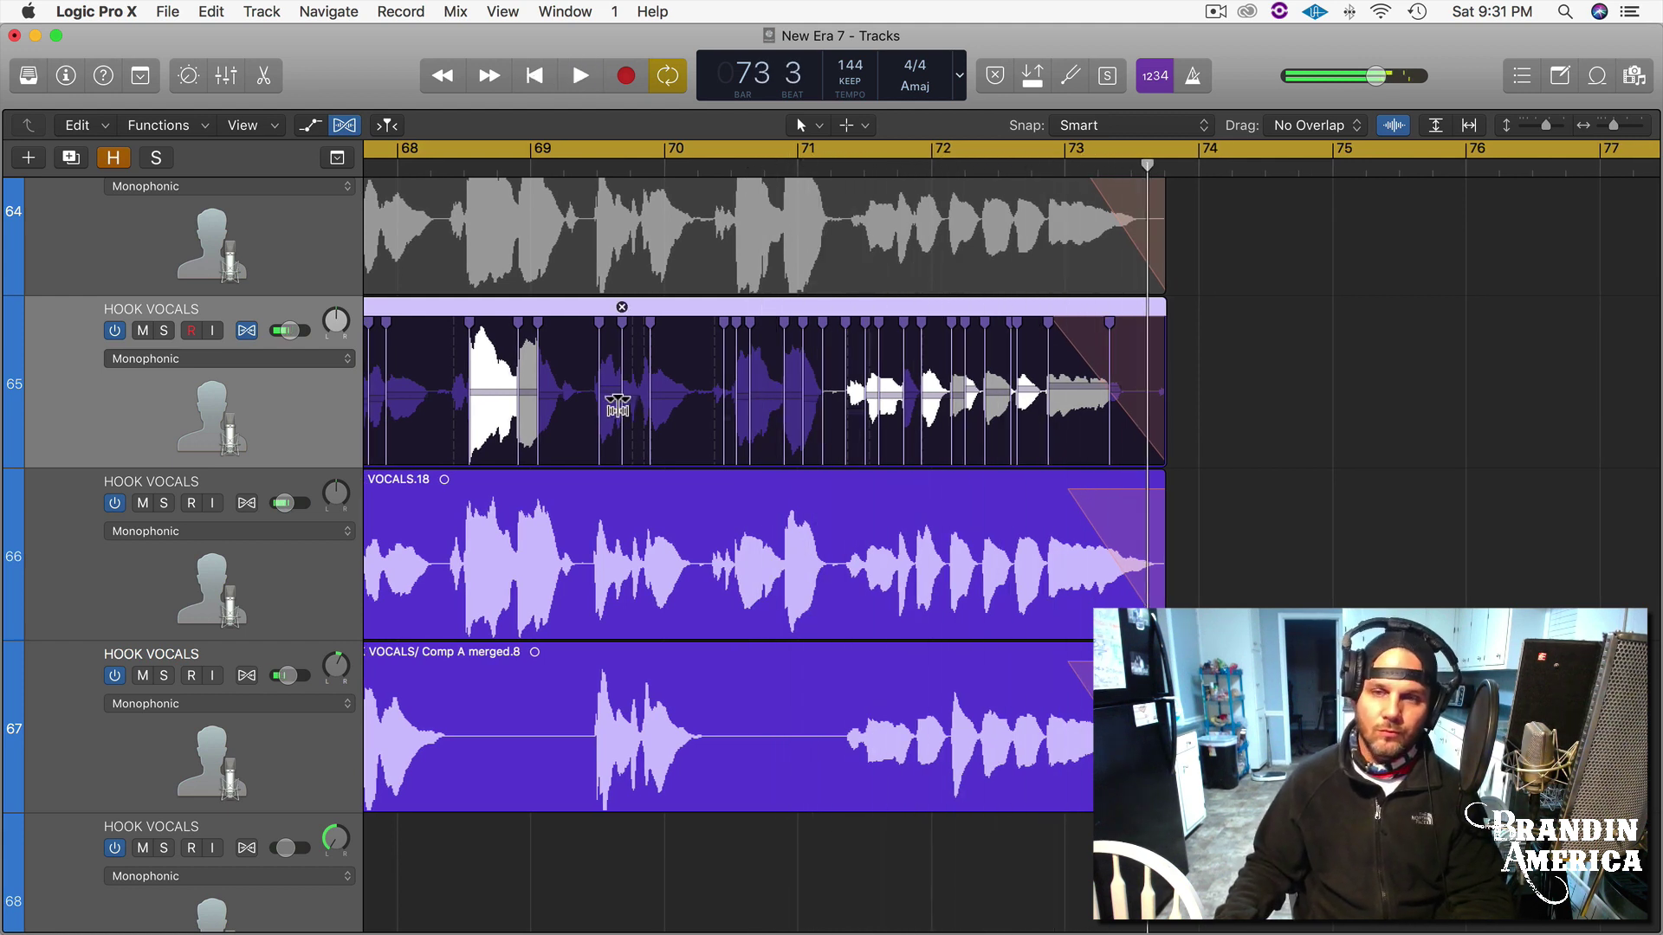
# Solo the HOOK VOCALS track 65 and bring the held note between bars 64 and 66 into close view.
pyautogui.press('super+Left')
pyautogui.press('super+Left')
pyautogui.press('super+Left')
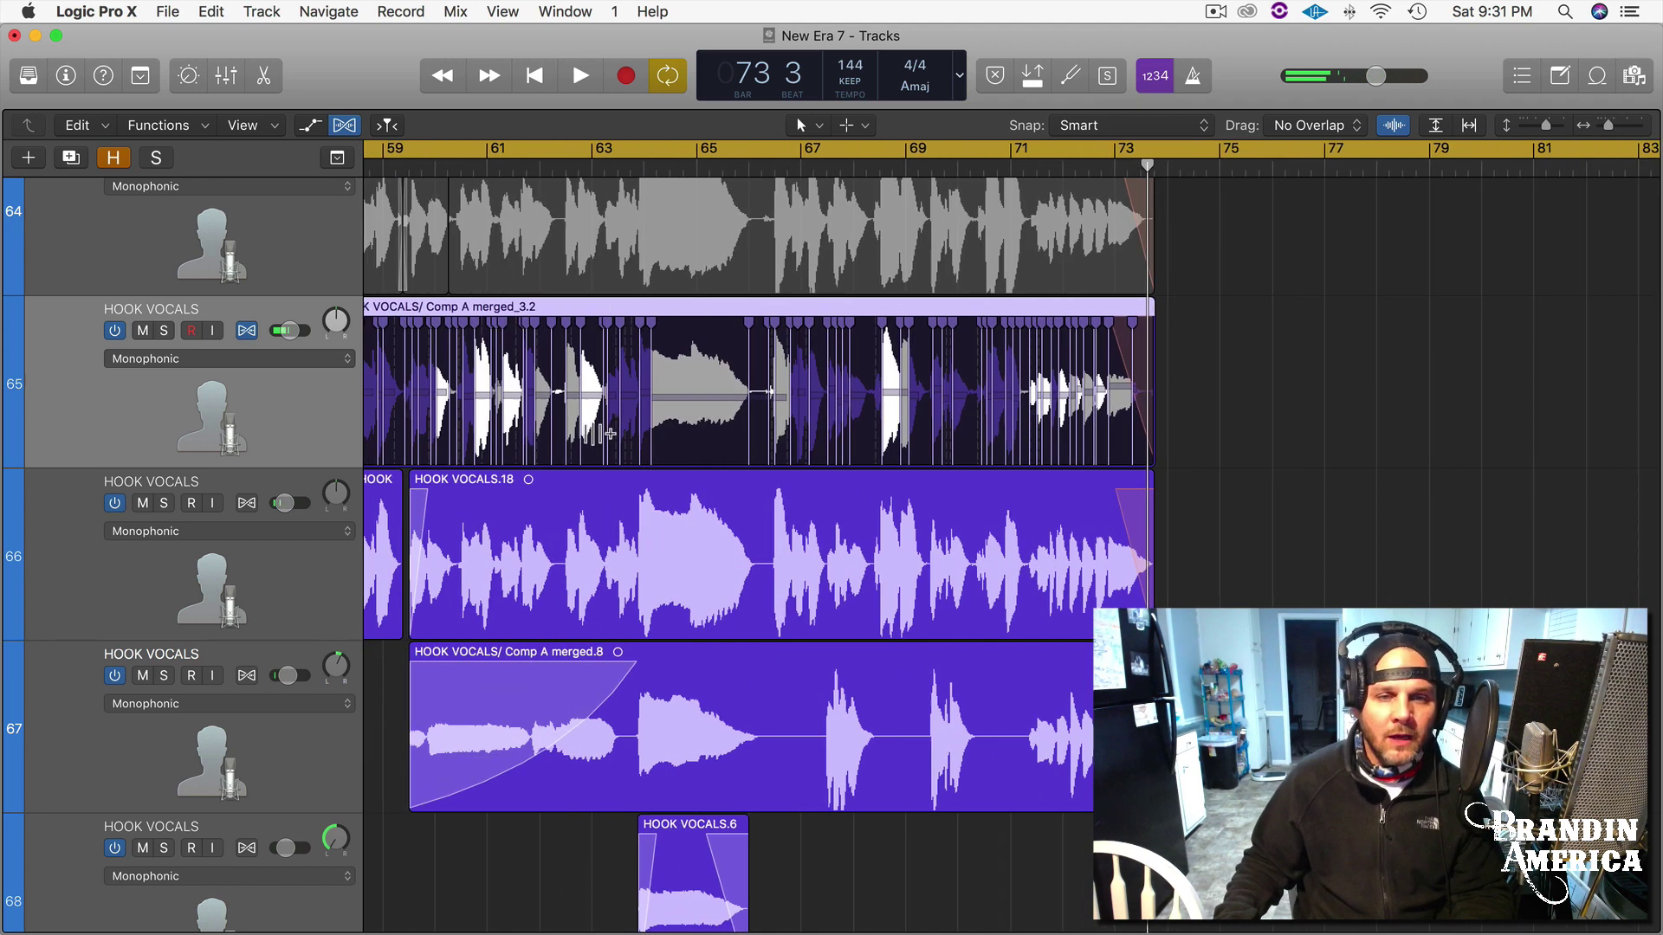
pyautogui.press('super+Left')
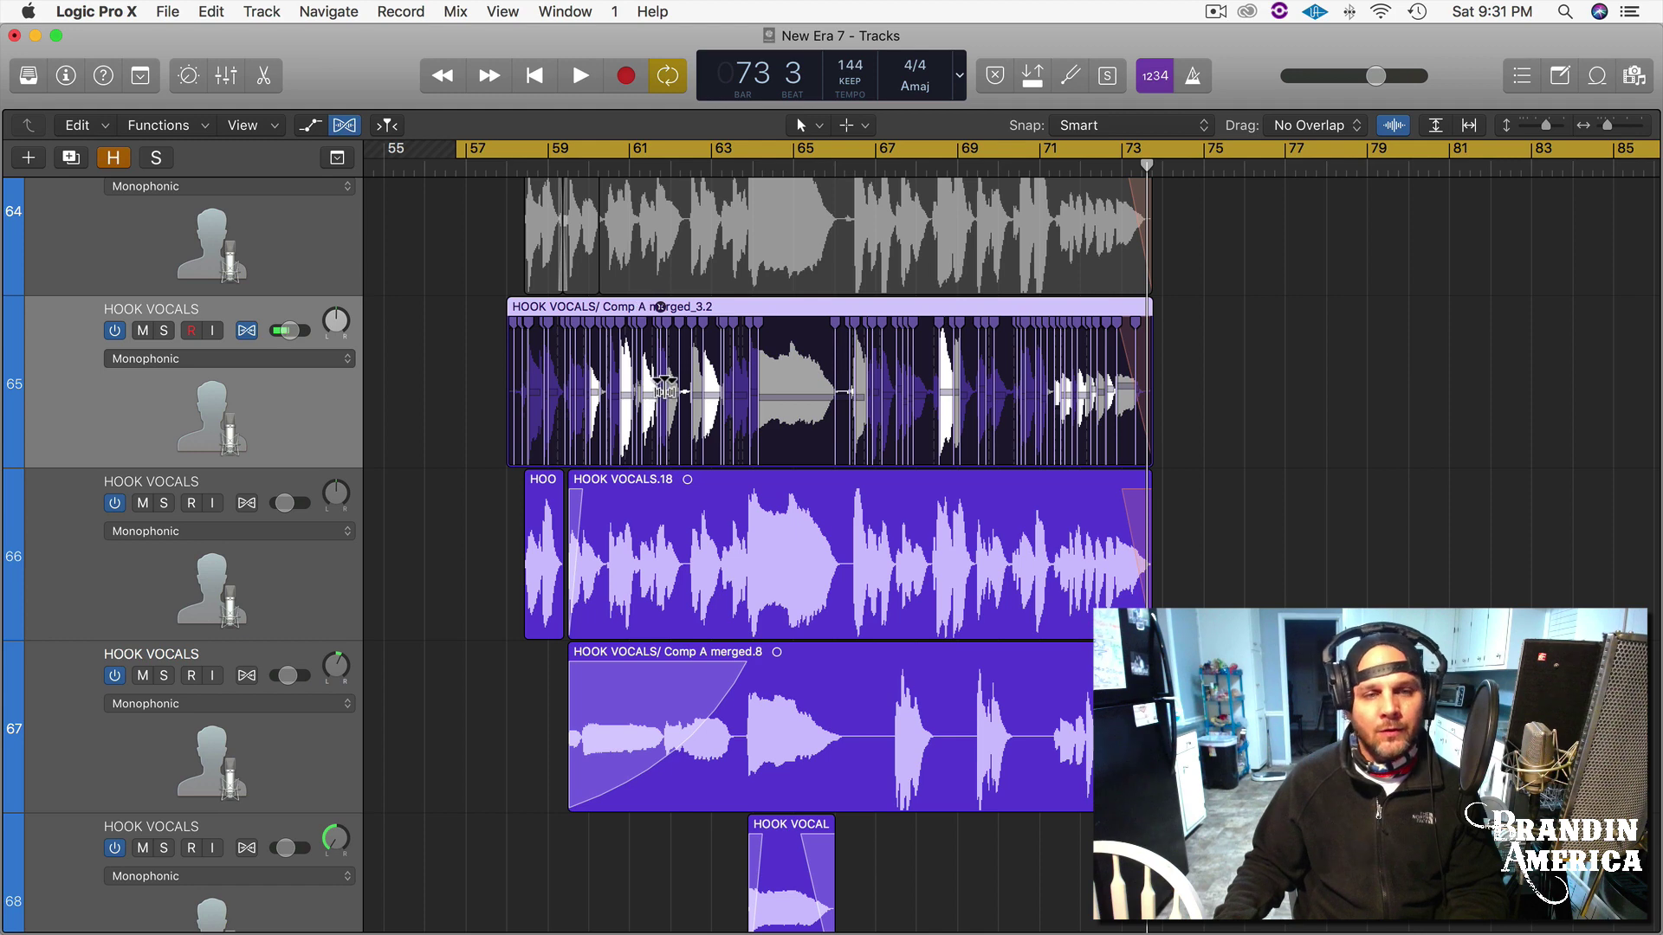
pyautogui.press('super+Right')
pyautogui.press('super+Right')
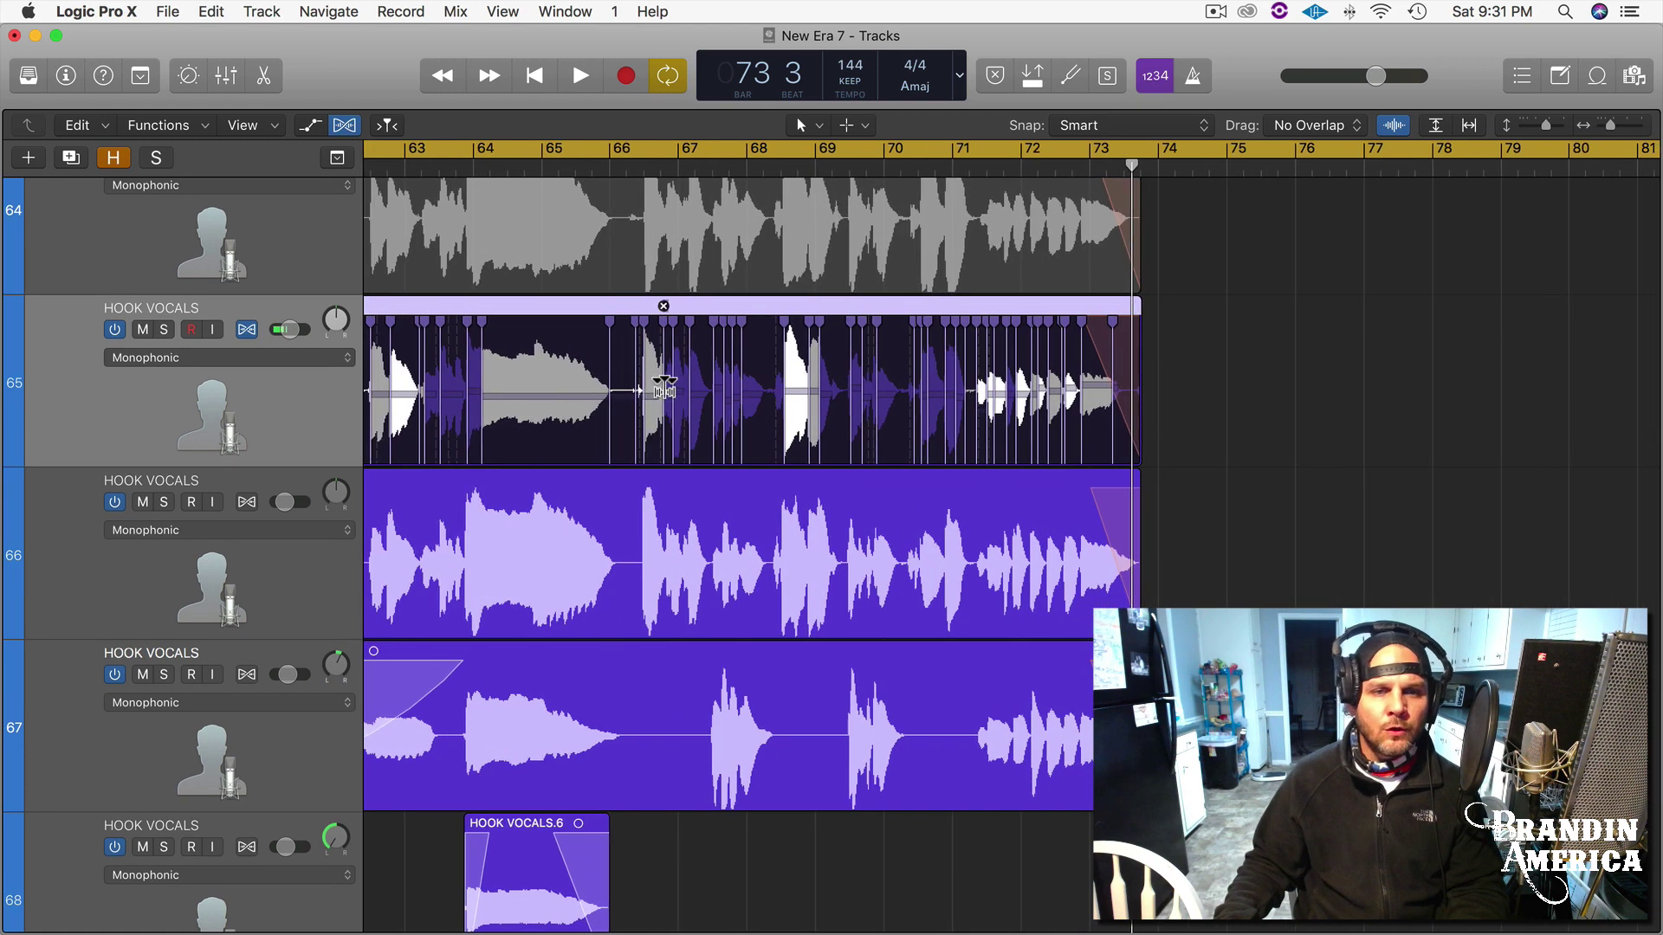
pyautogui.click(164, 330)
pyautogui.press('super+Right')
pyautogui.press('super+Right')
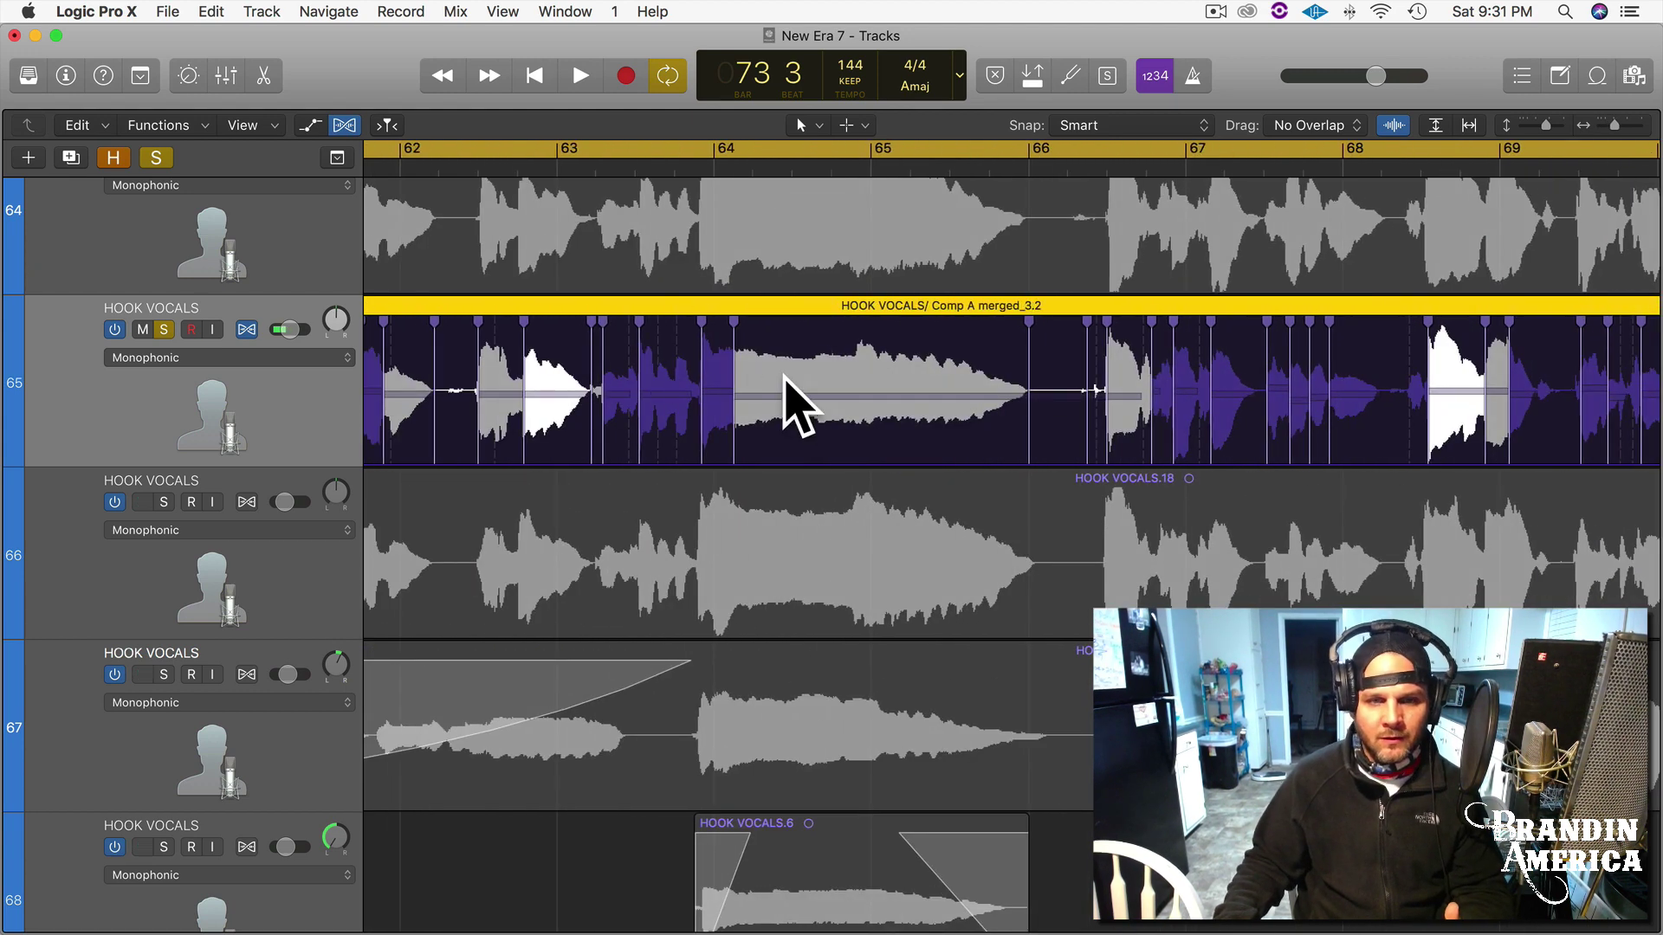
# Play the soloed held note on track 65 from just before bar 64 to its end near bar 66.
pyautogui.click(691, 349)
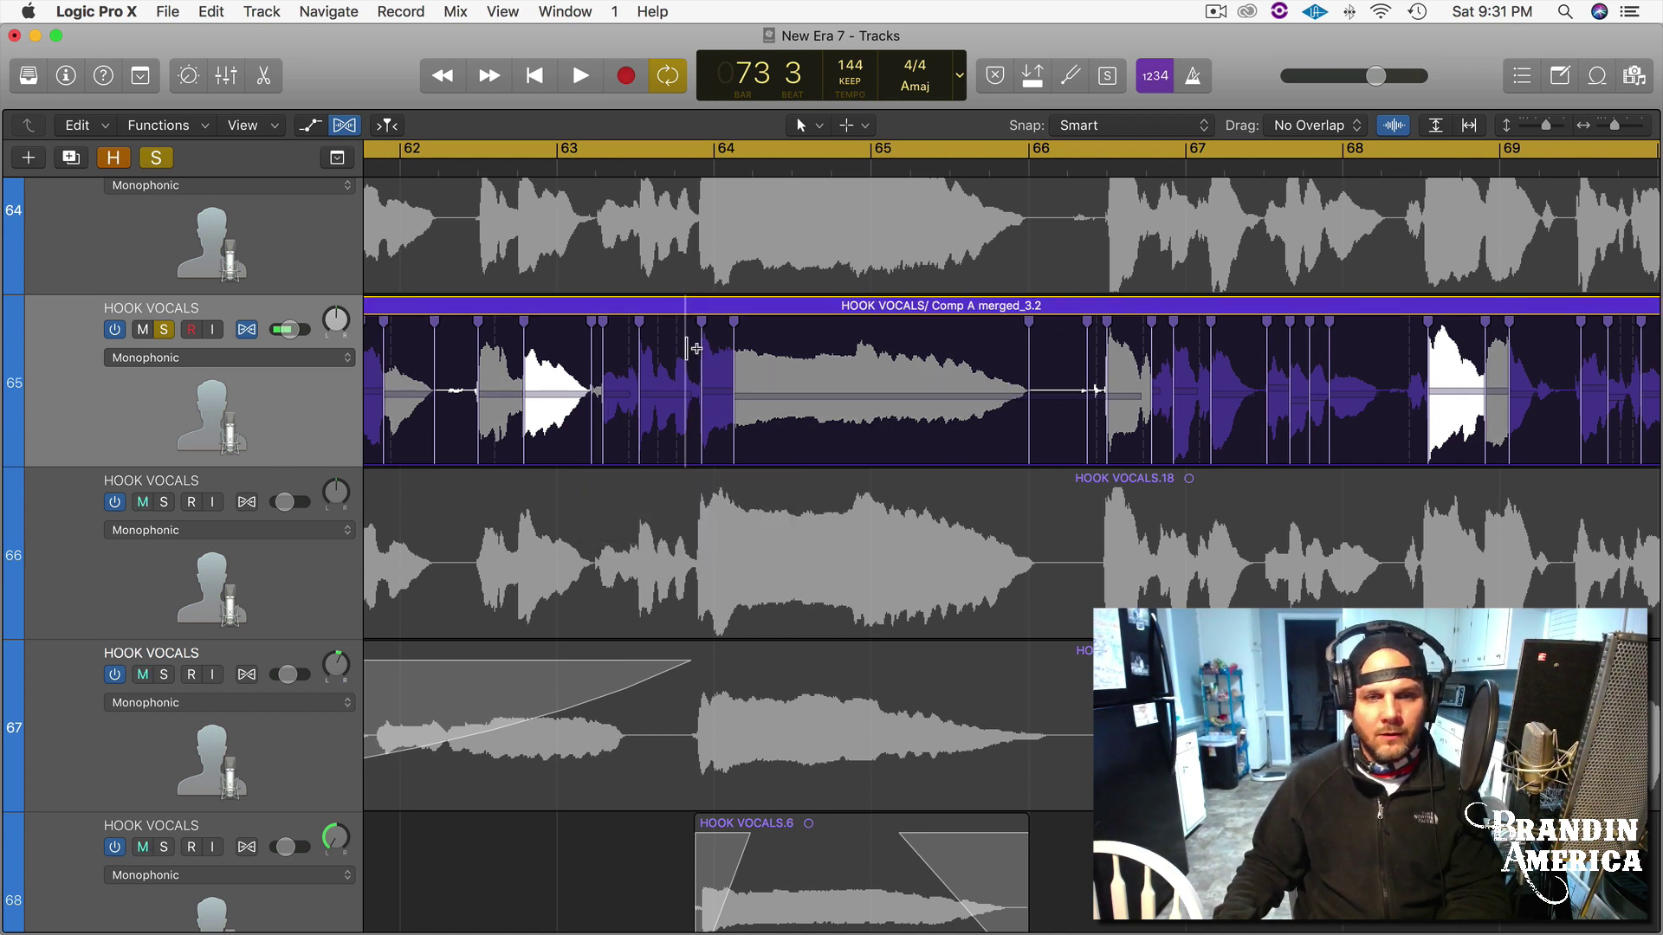
pyautogui.press('space')
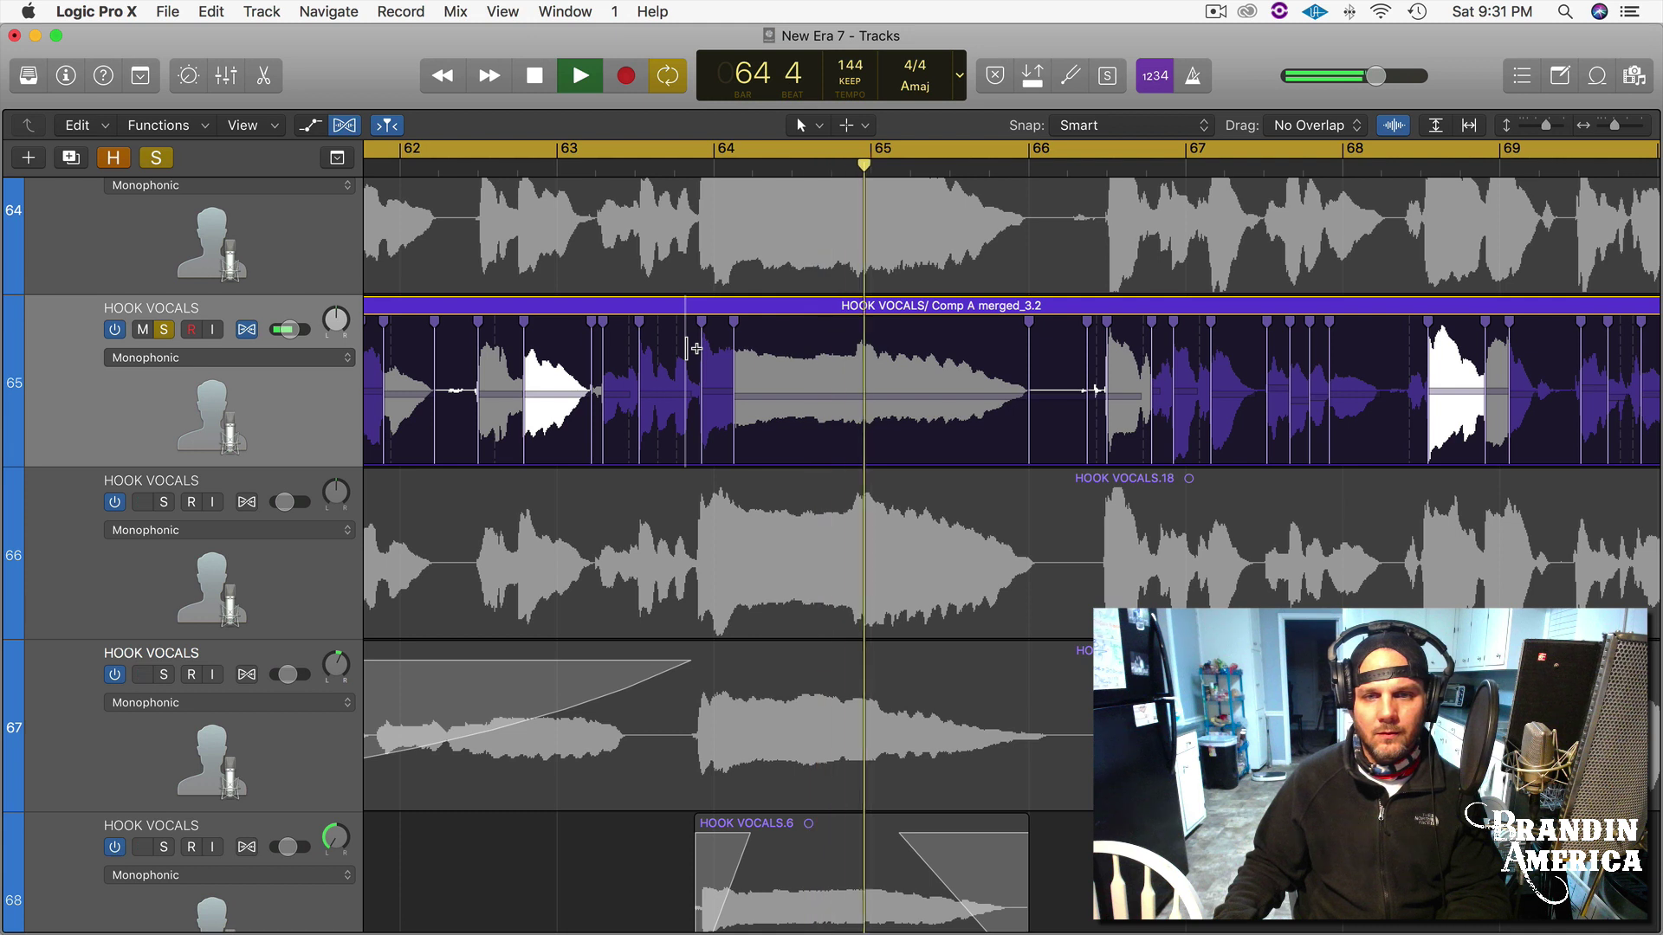
pyautogui.press('space')
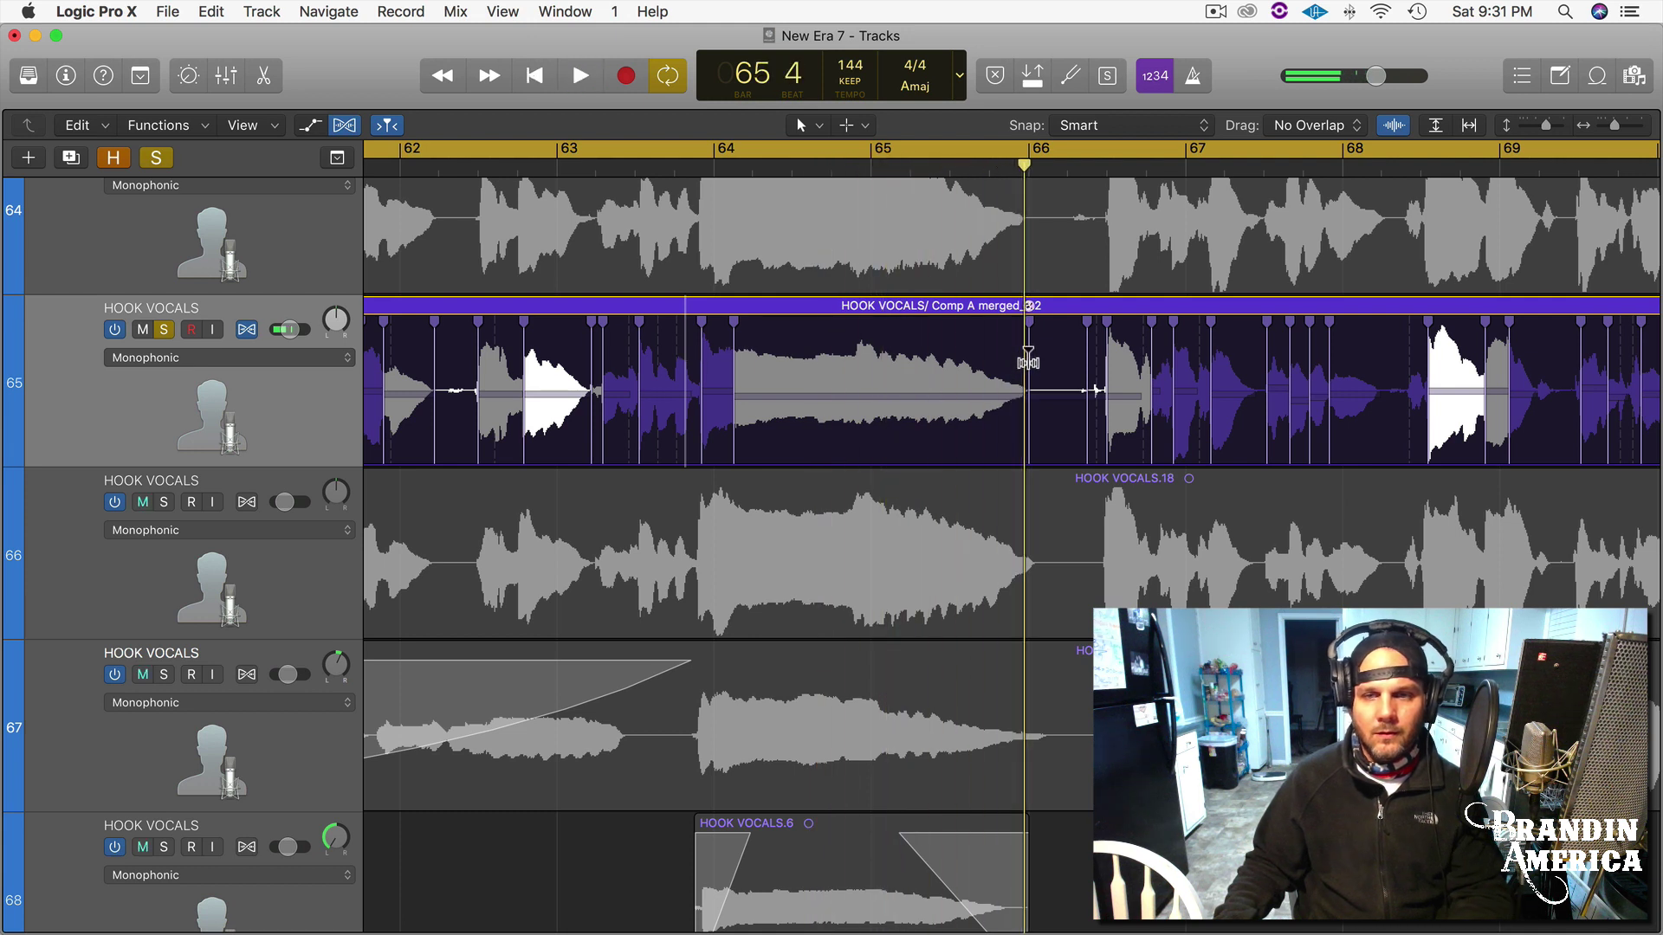
# Try compressing the held note on track 65 by moving its end marker earlier to about 65 2, and play the result twice.
pyautogui.moveTo(1028, 358); pyautogui.dragTo(907, 359)
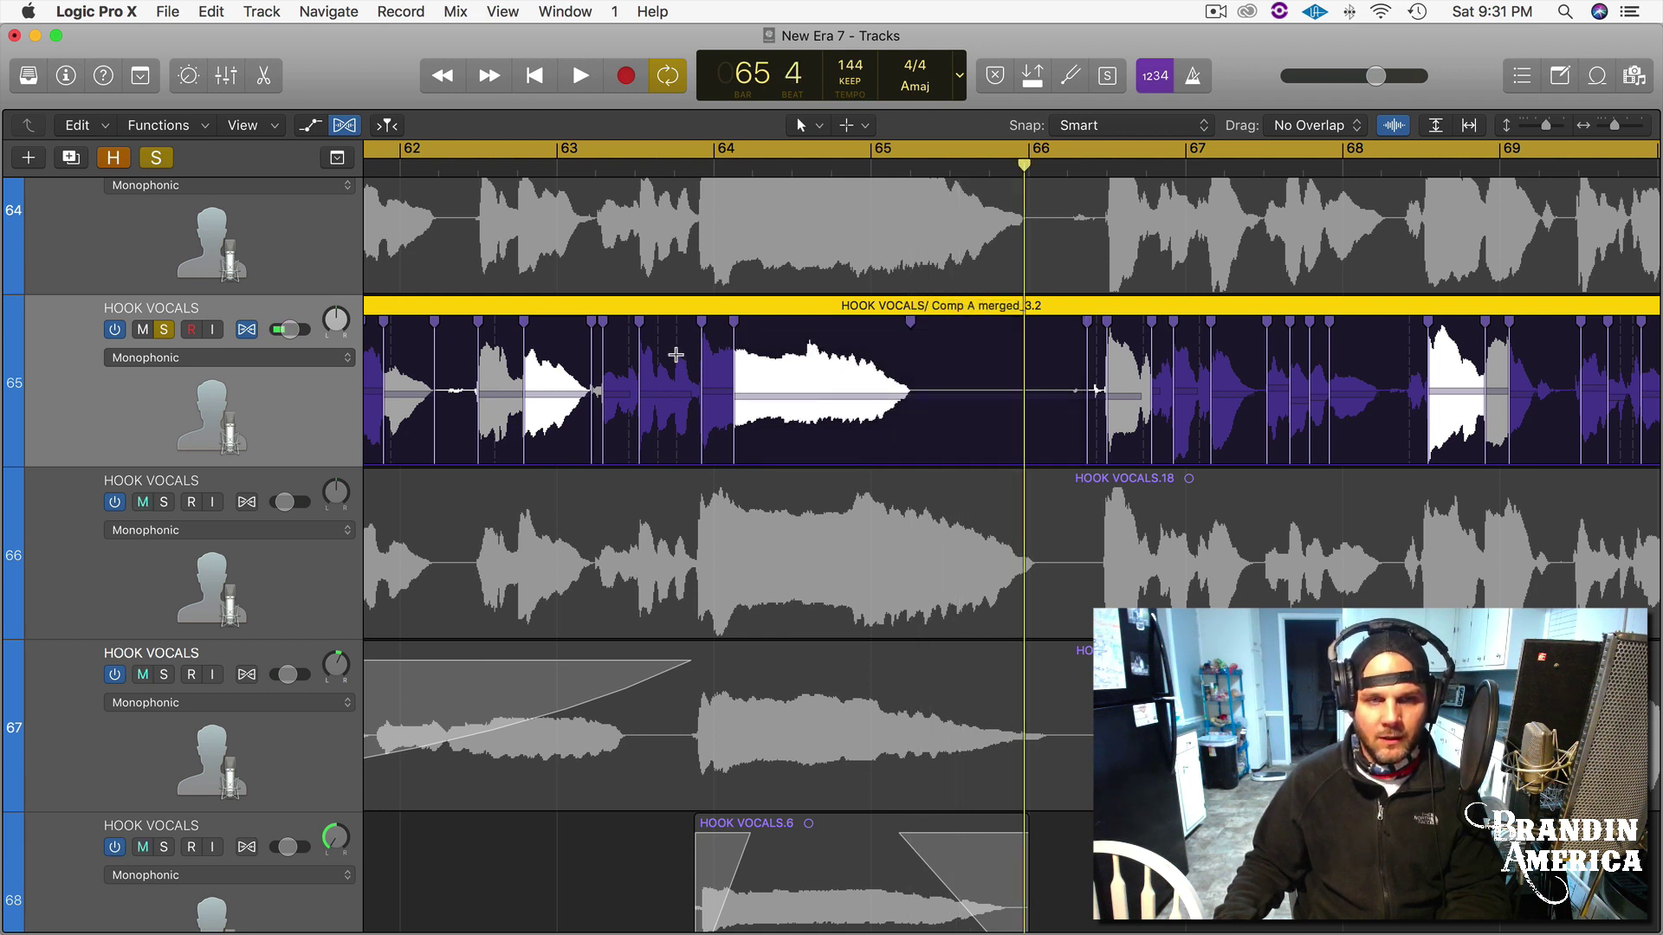
pyautogui.click(678, 353)
pyautogui.press('space')
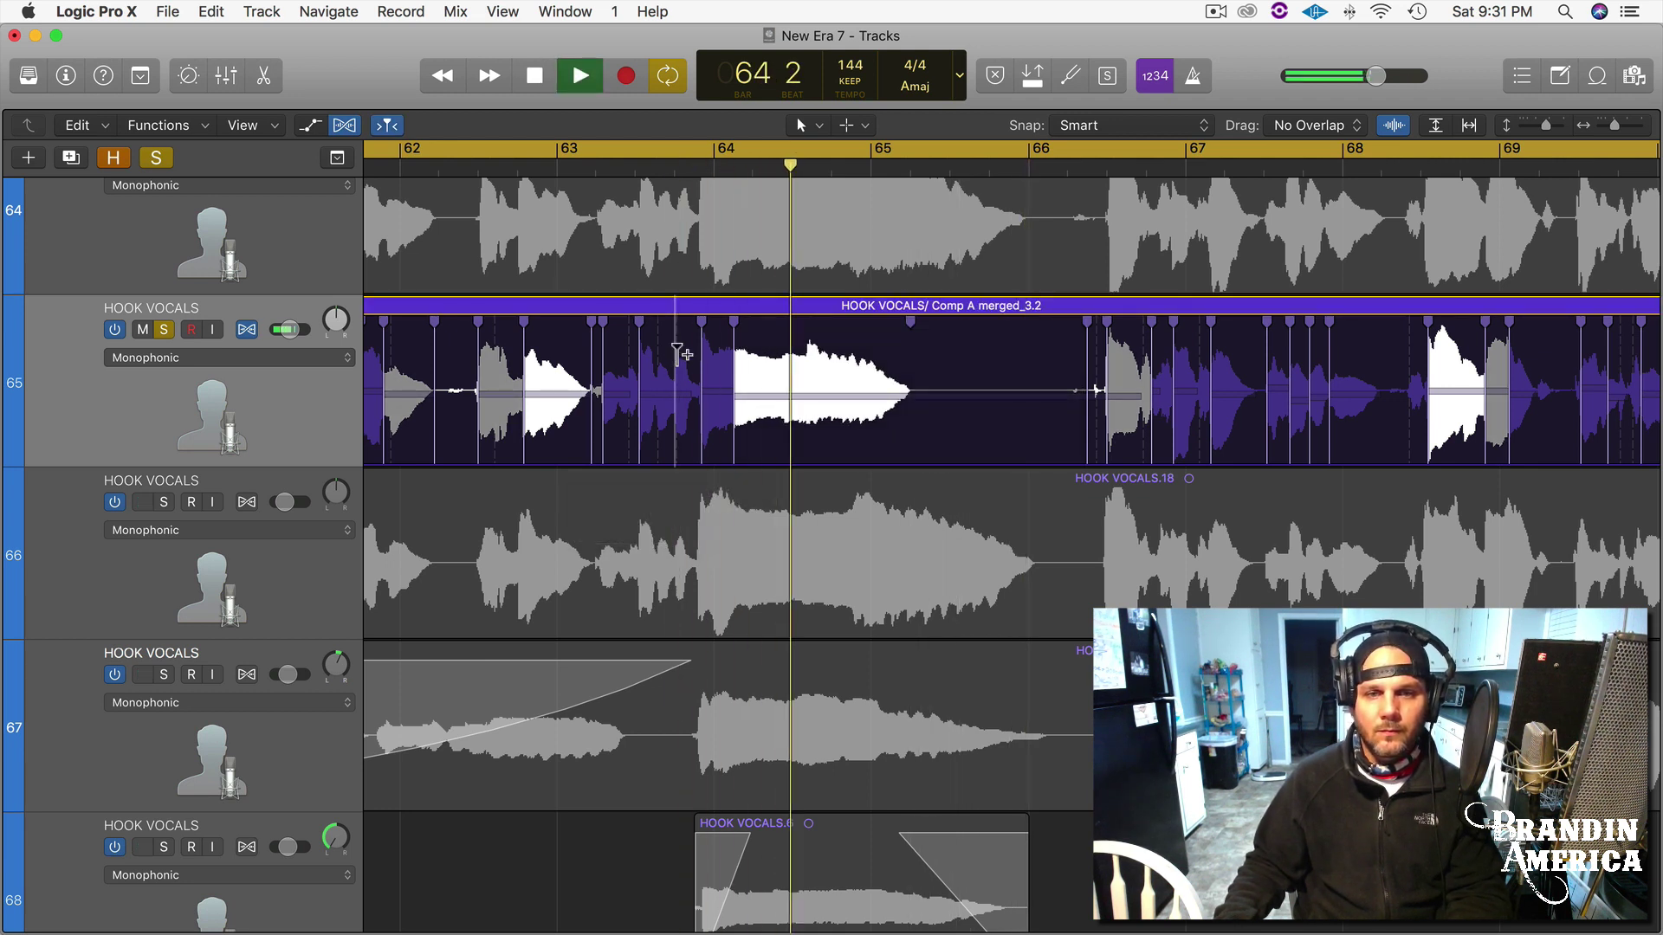
pyautogui.press('space')
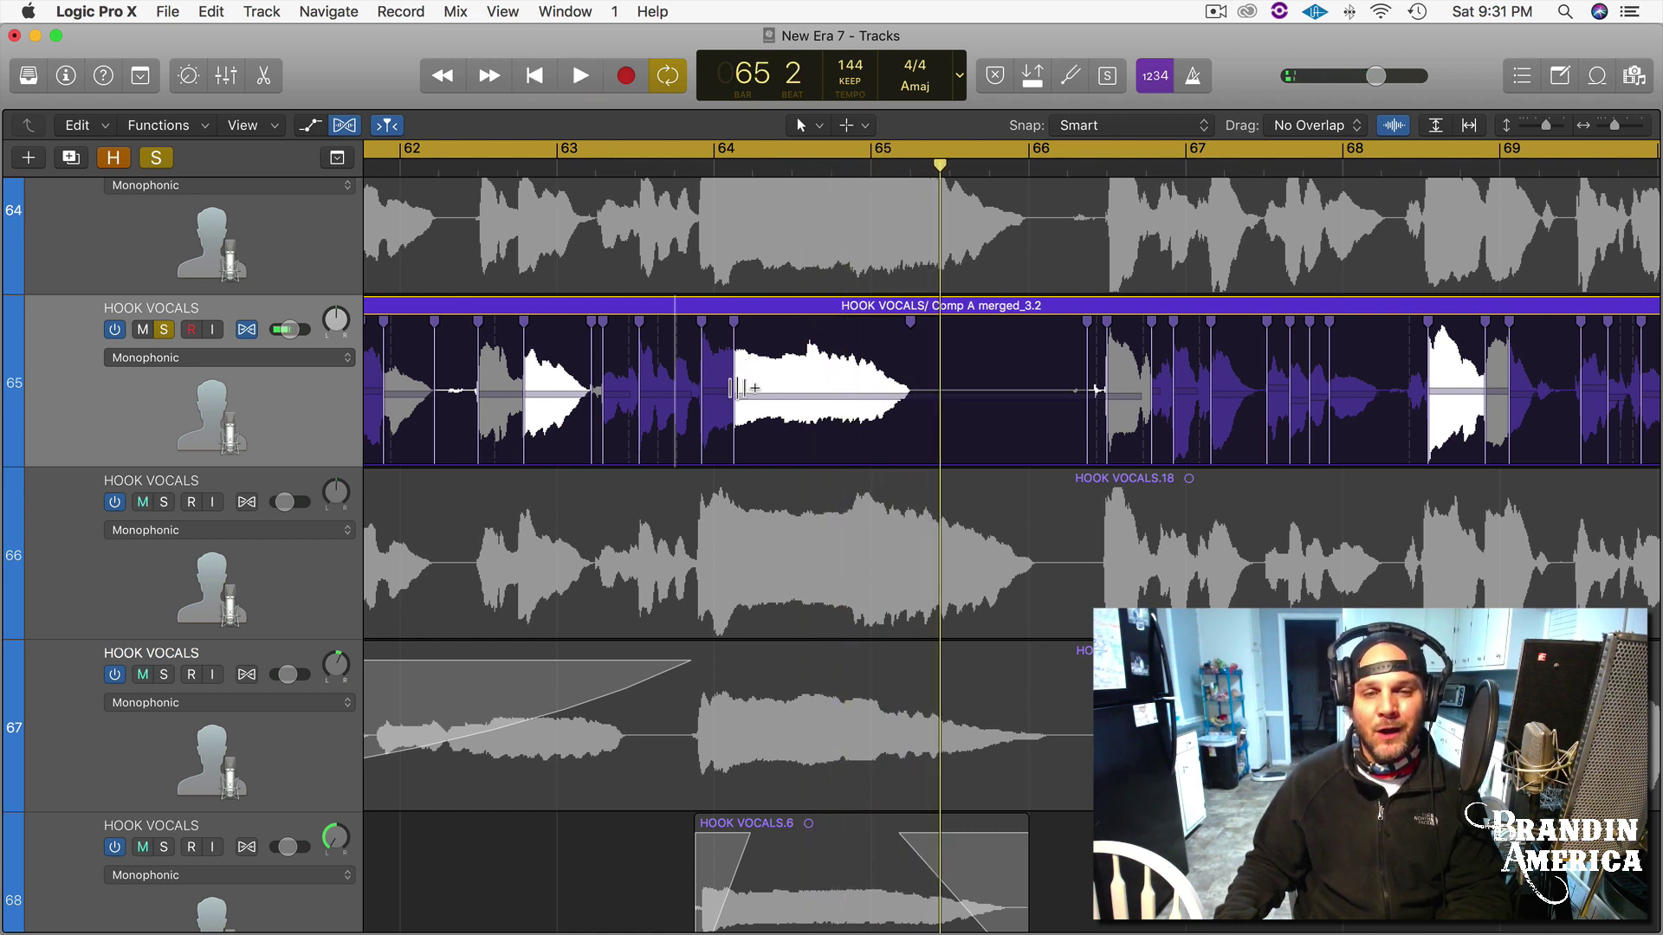
pyautogui.click(674, 355)
pyautogui.press('space')
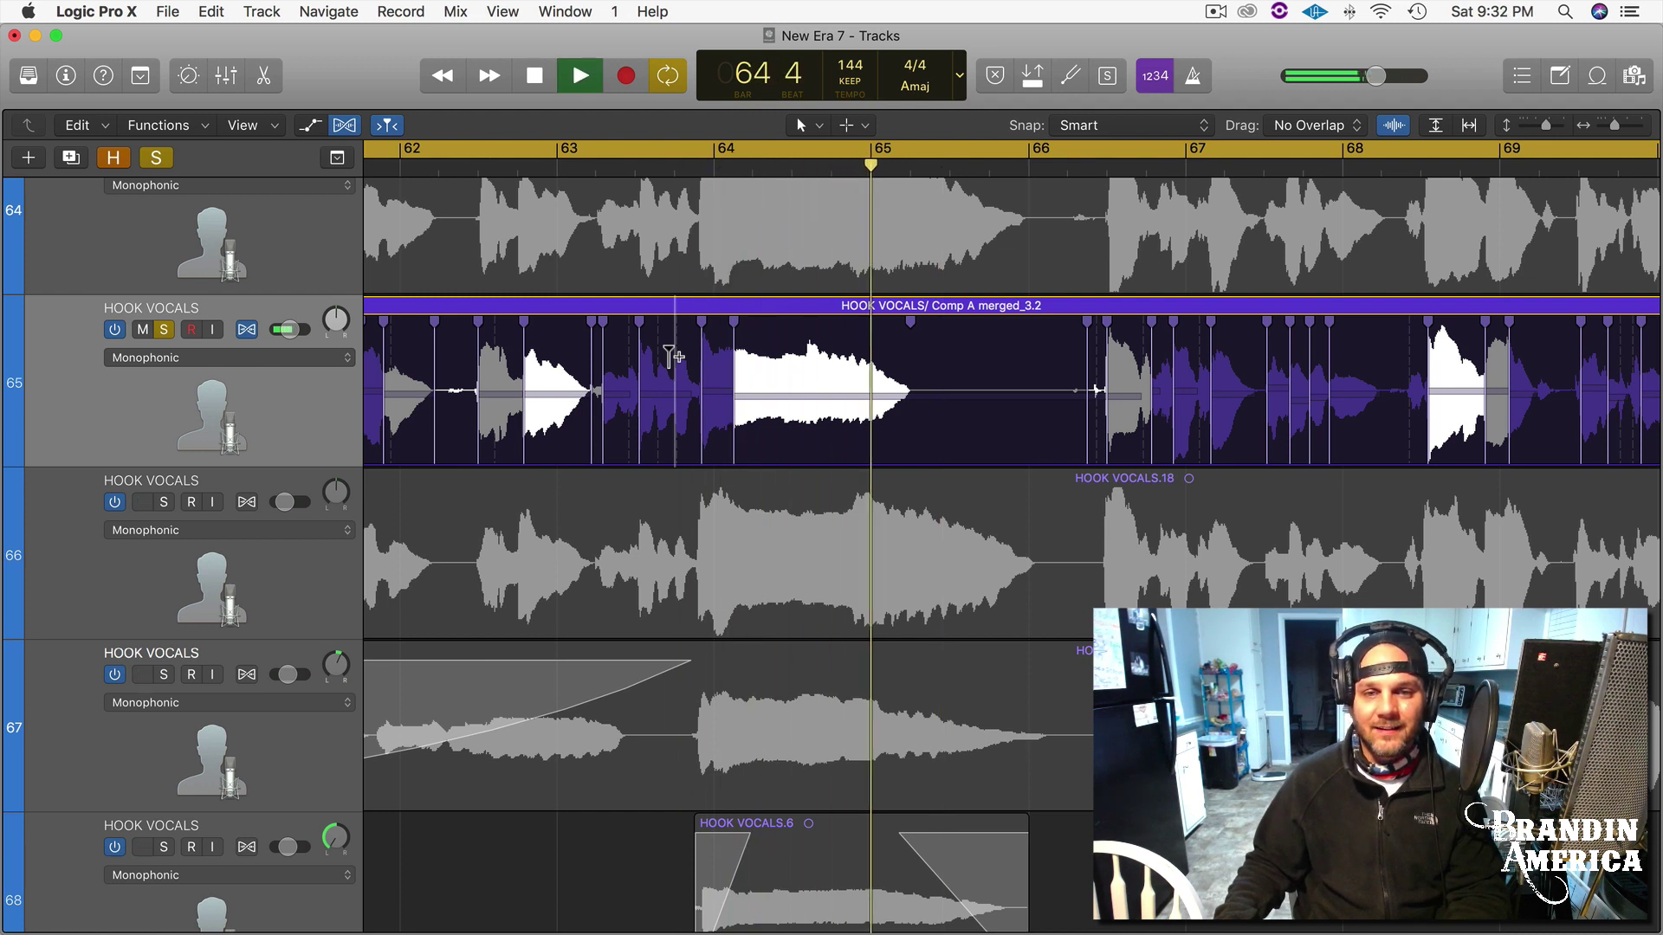
pyautogui.press('space')
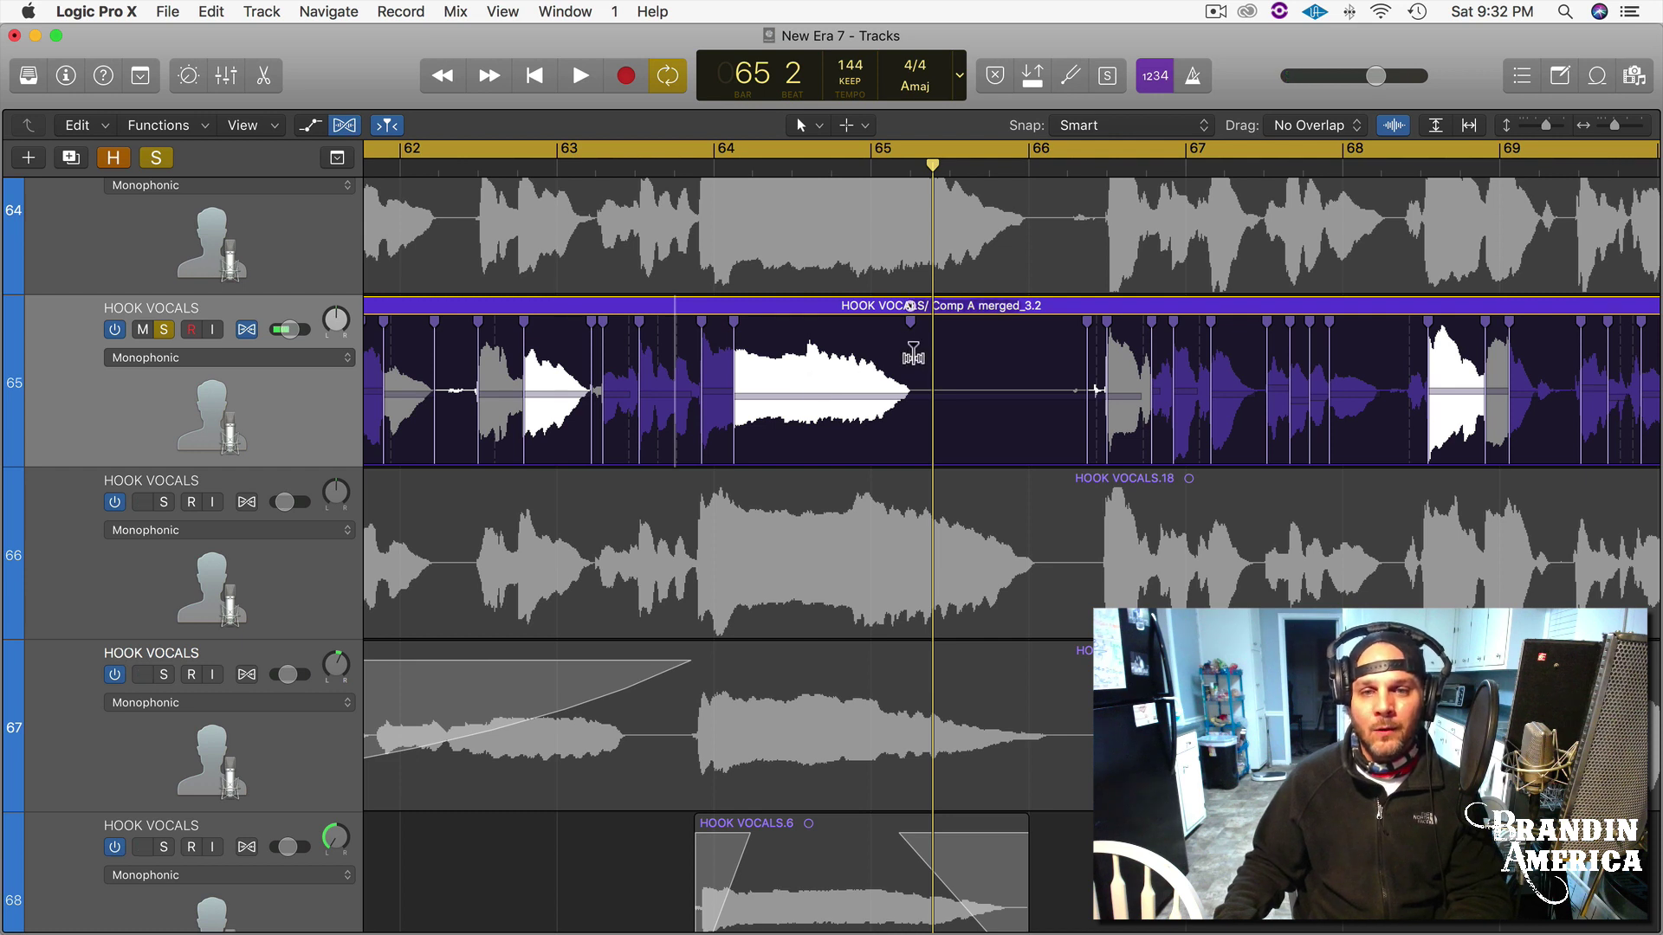
# Try compressing the held note further to about 64 2, accept the high speed section, and play it from before bar 63.
pyautogui.moveTo(910, 355); pyautogui.dragTo(763, 353)
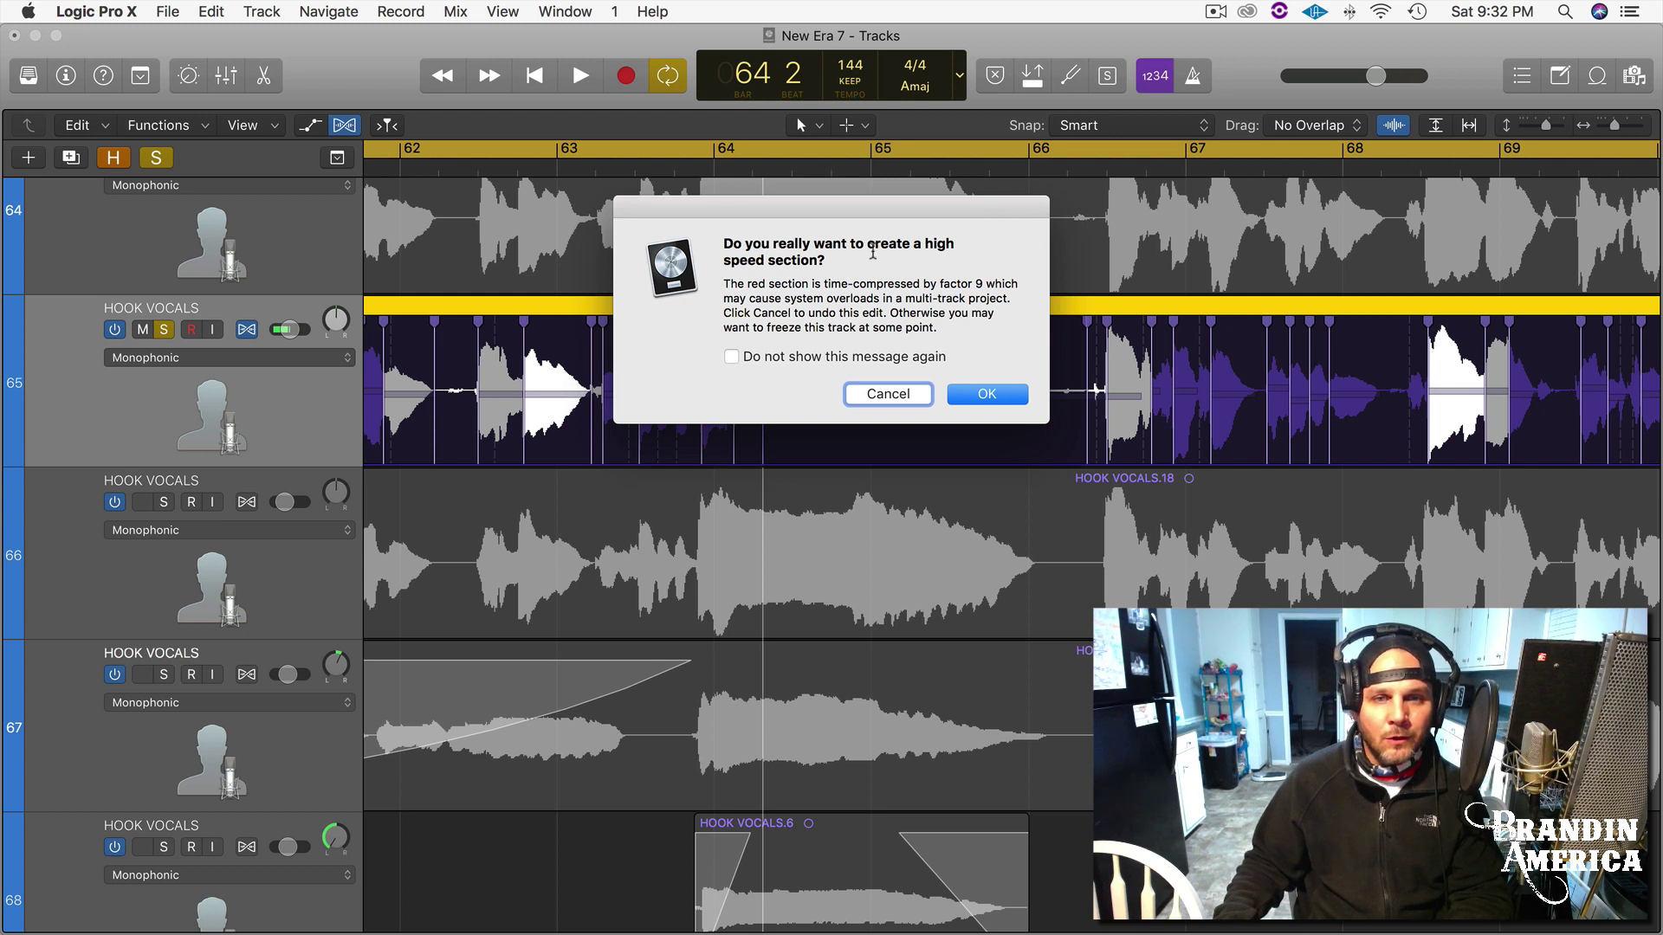
pyautogui.click(970, 396)
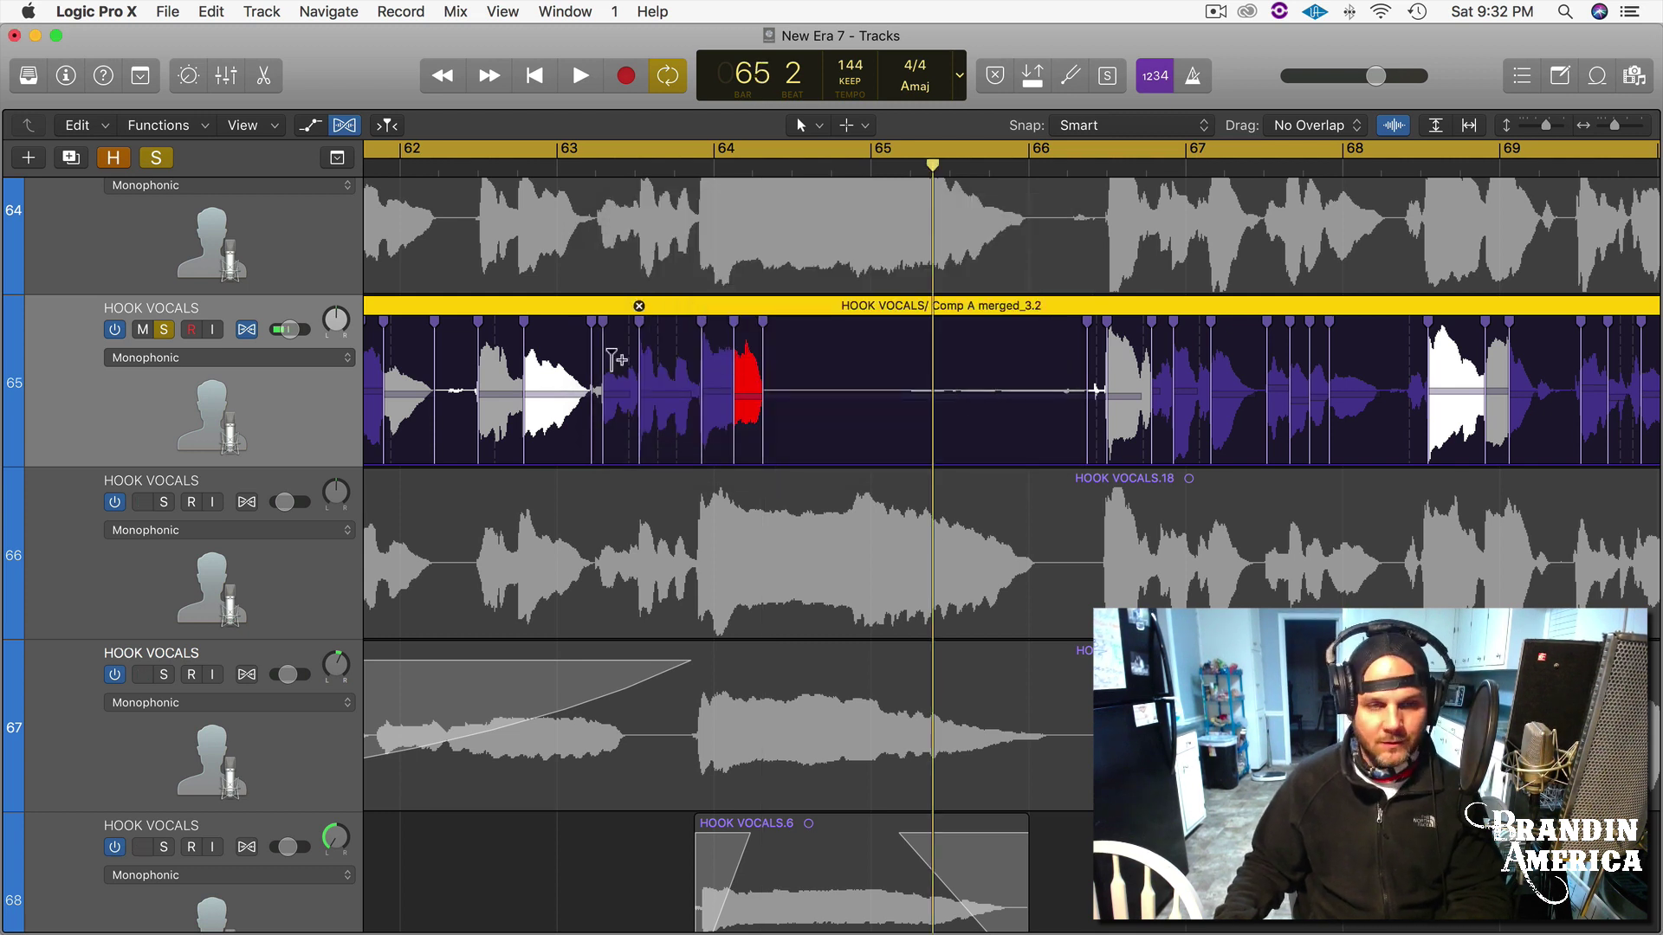
pyautogui.click(515, 346)
pyautogui.press('space')
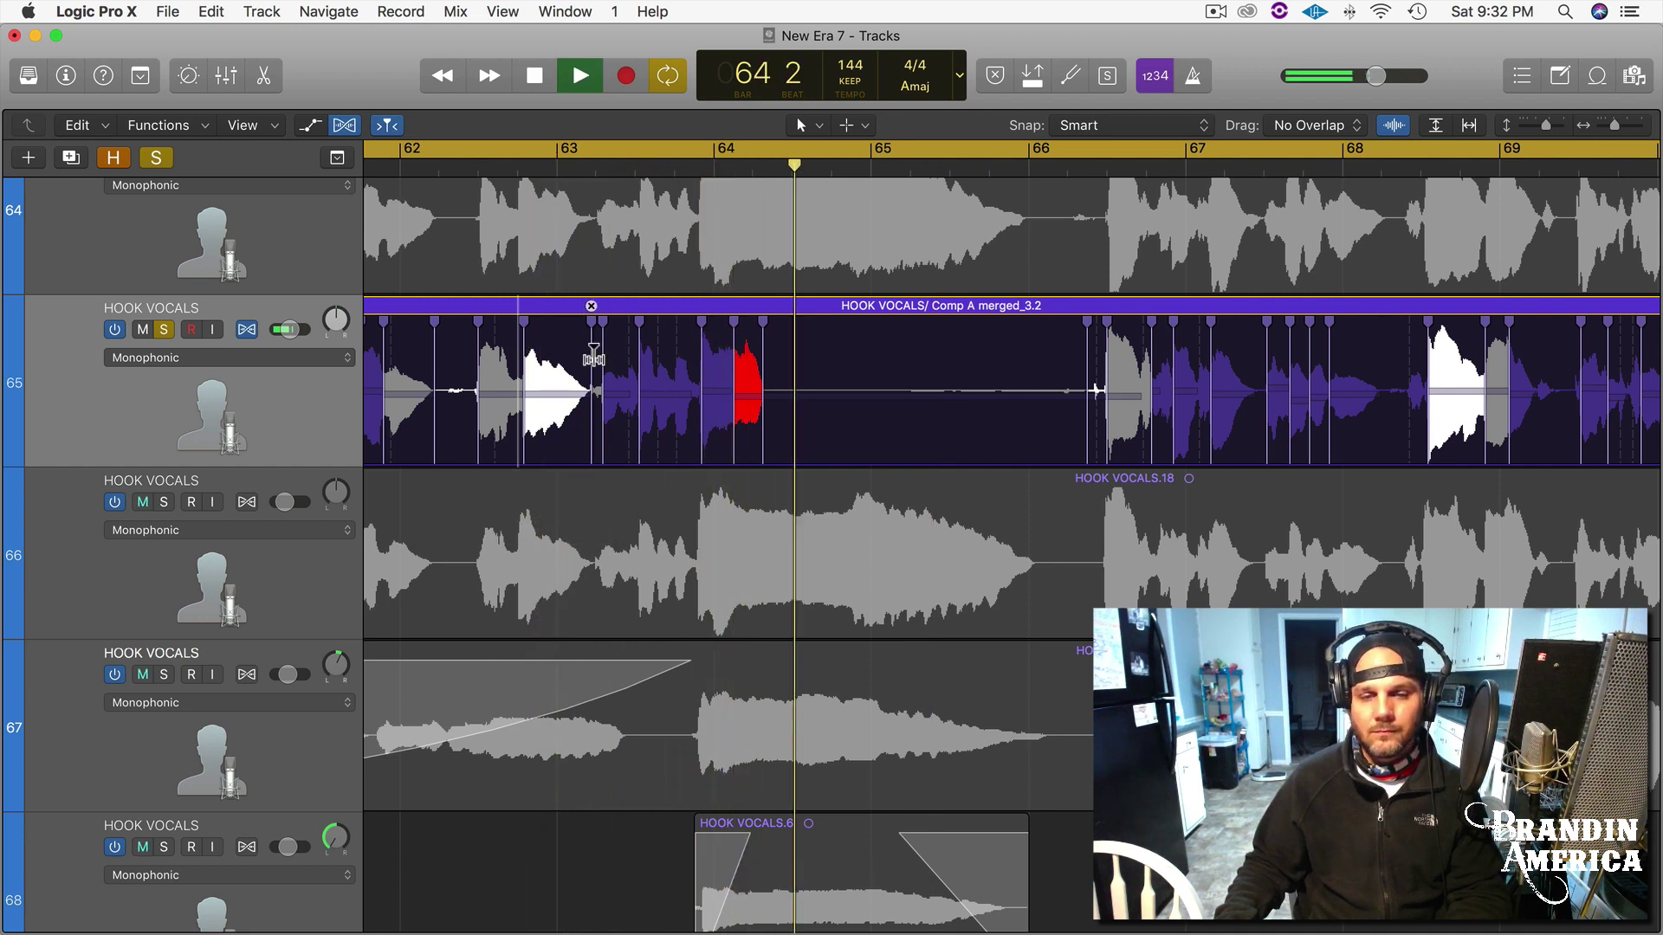
pyautogui.press('space')
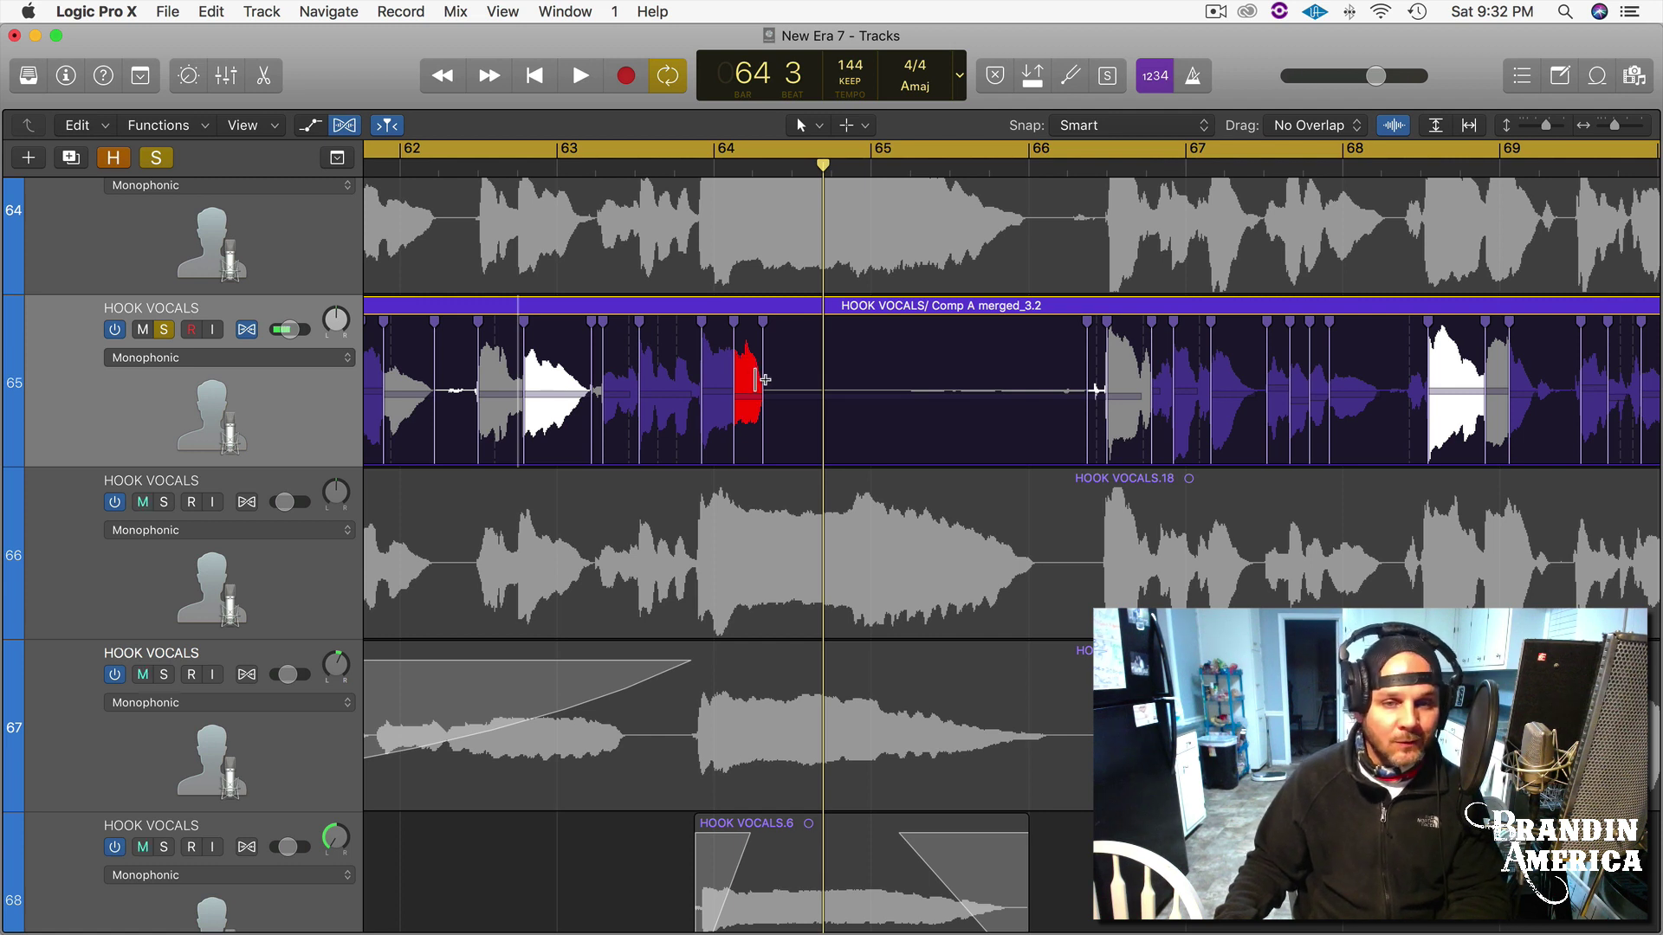
# Undo both compressions of the held note on track 65, putting its end marker back at bar 66.
pyautogui.click(761, 378)
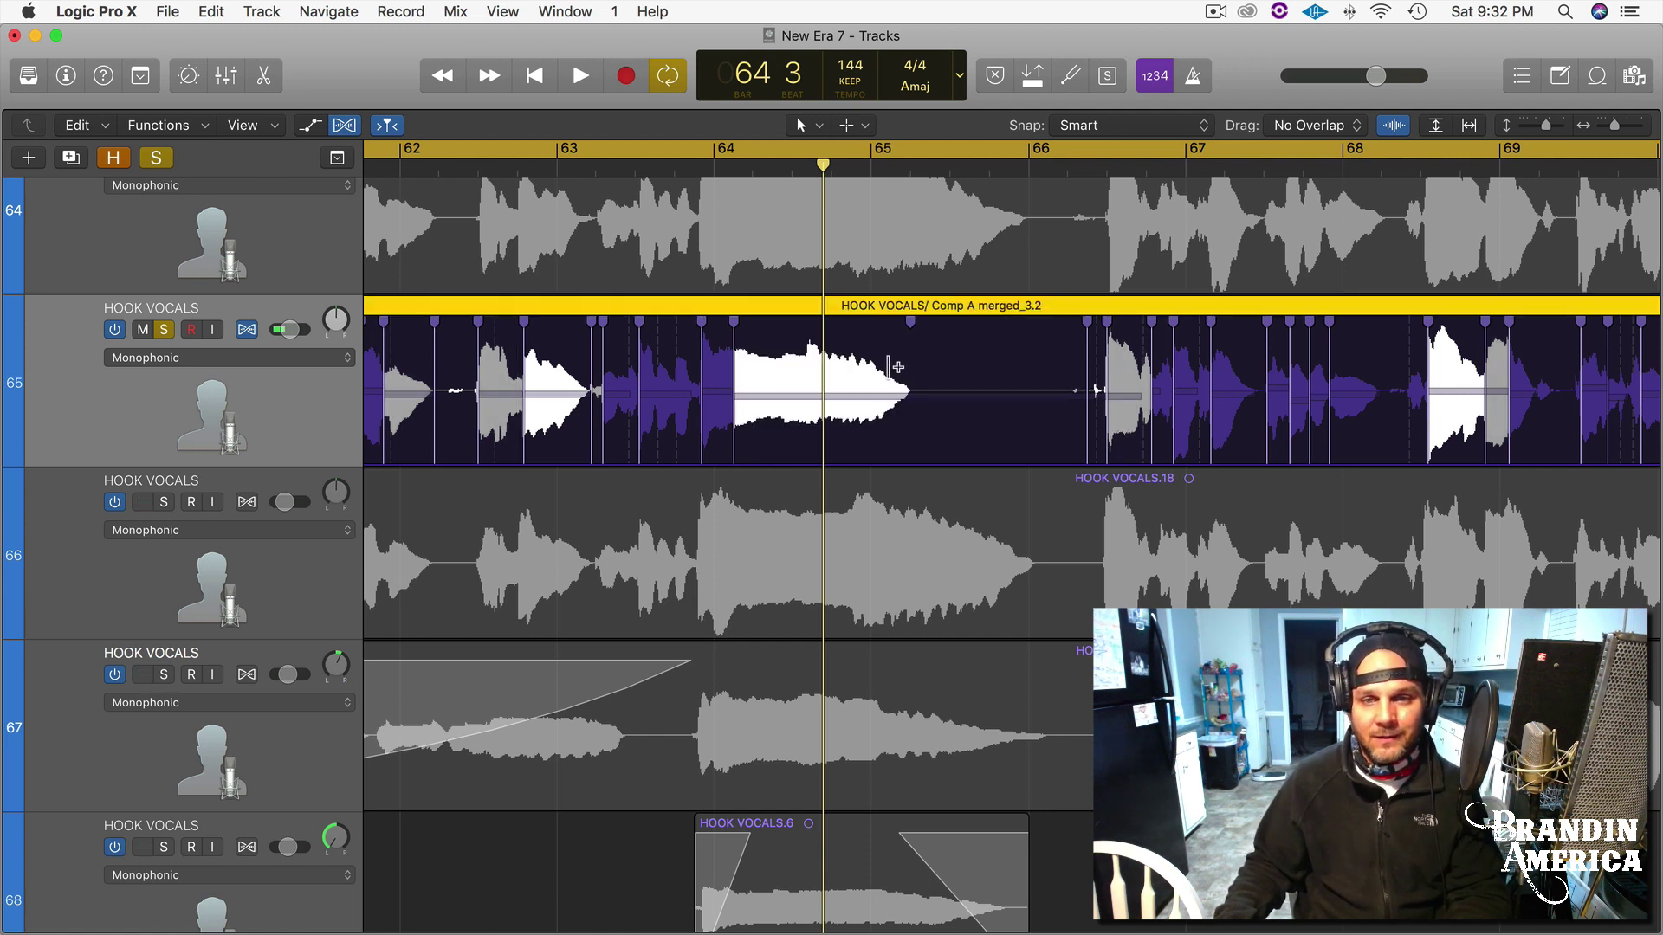
pyautogui.moveTo(903, 359); pyautogui.dragTo(1026, 357)
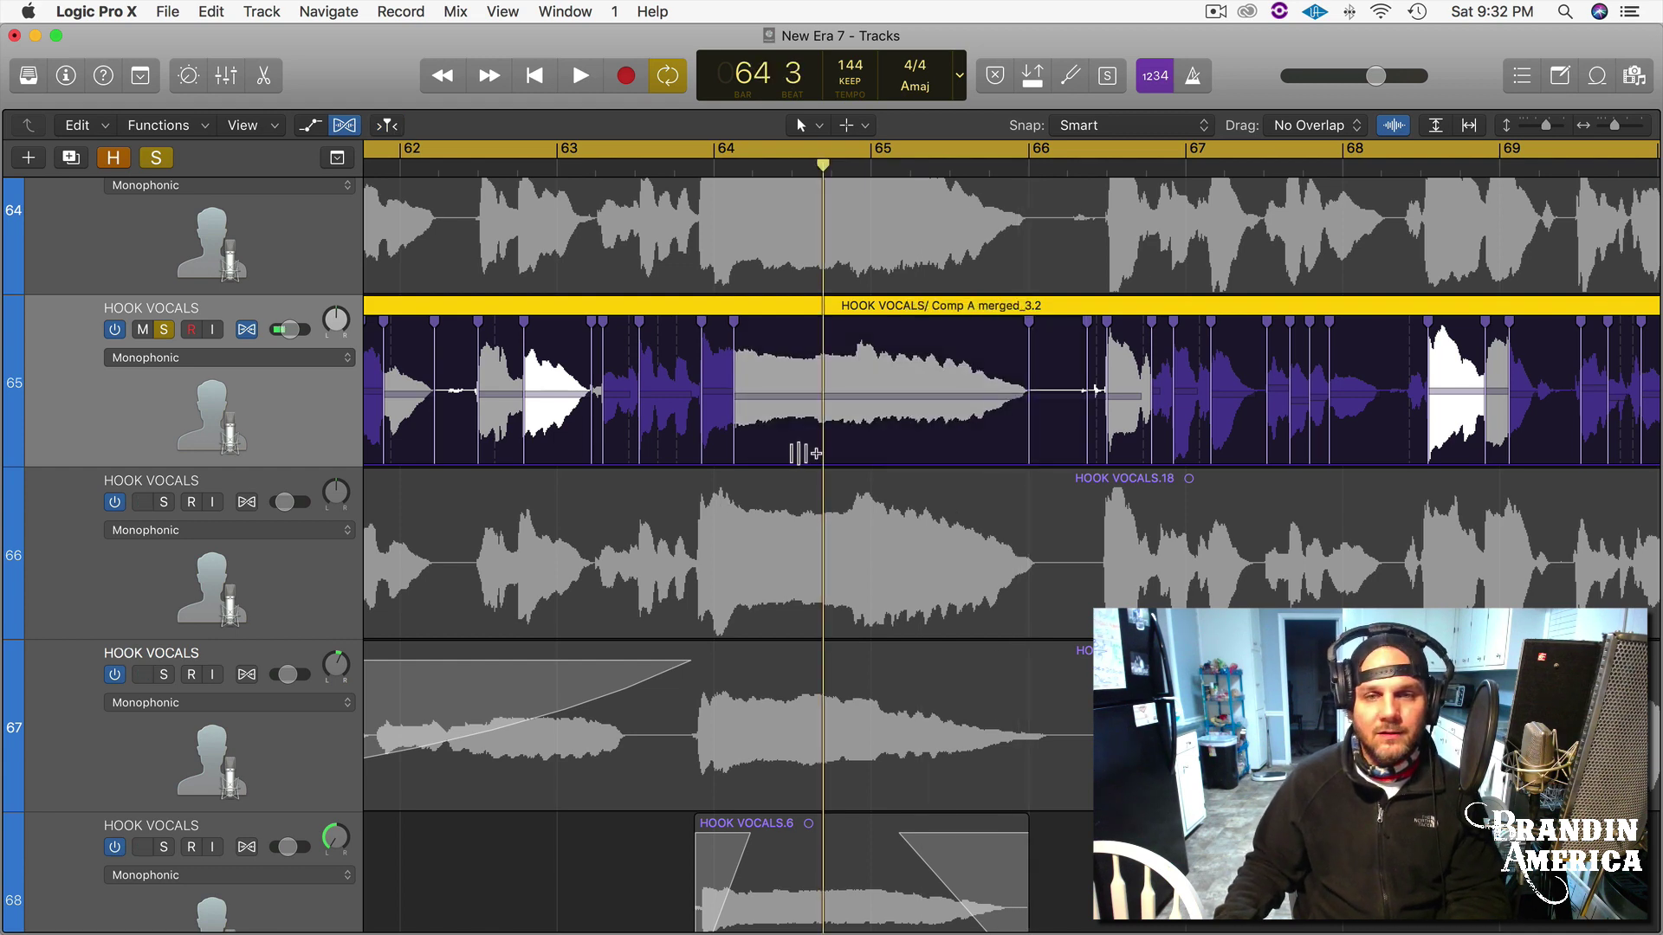
# Zoom out to examine the whole hook from bar 58 to 74 across vocal tracks 64 to 70, with the flexed region deselected.
pyautogui.press('super+Up')
pyautogui.press('super+Up')
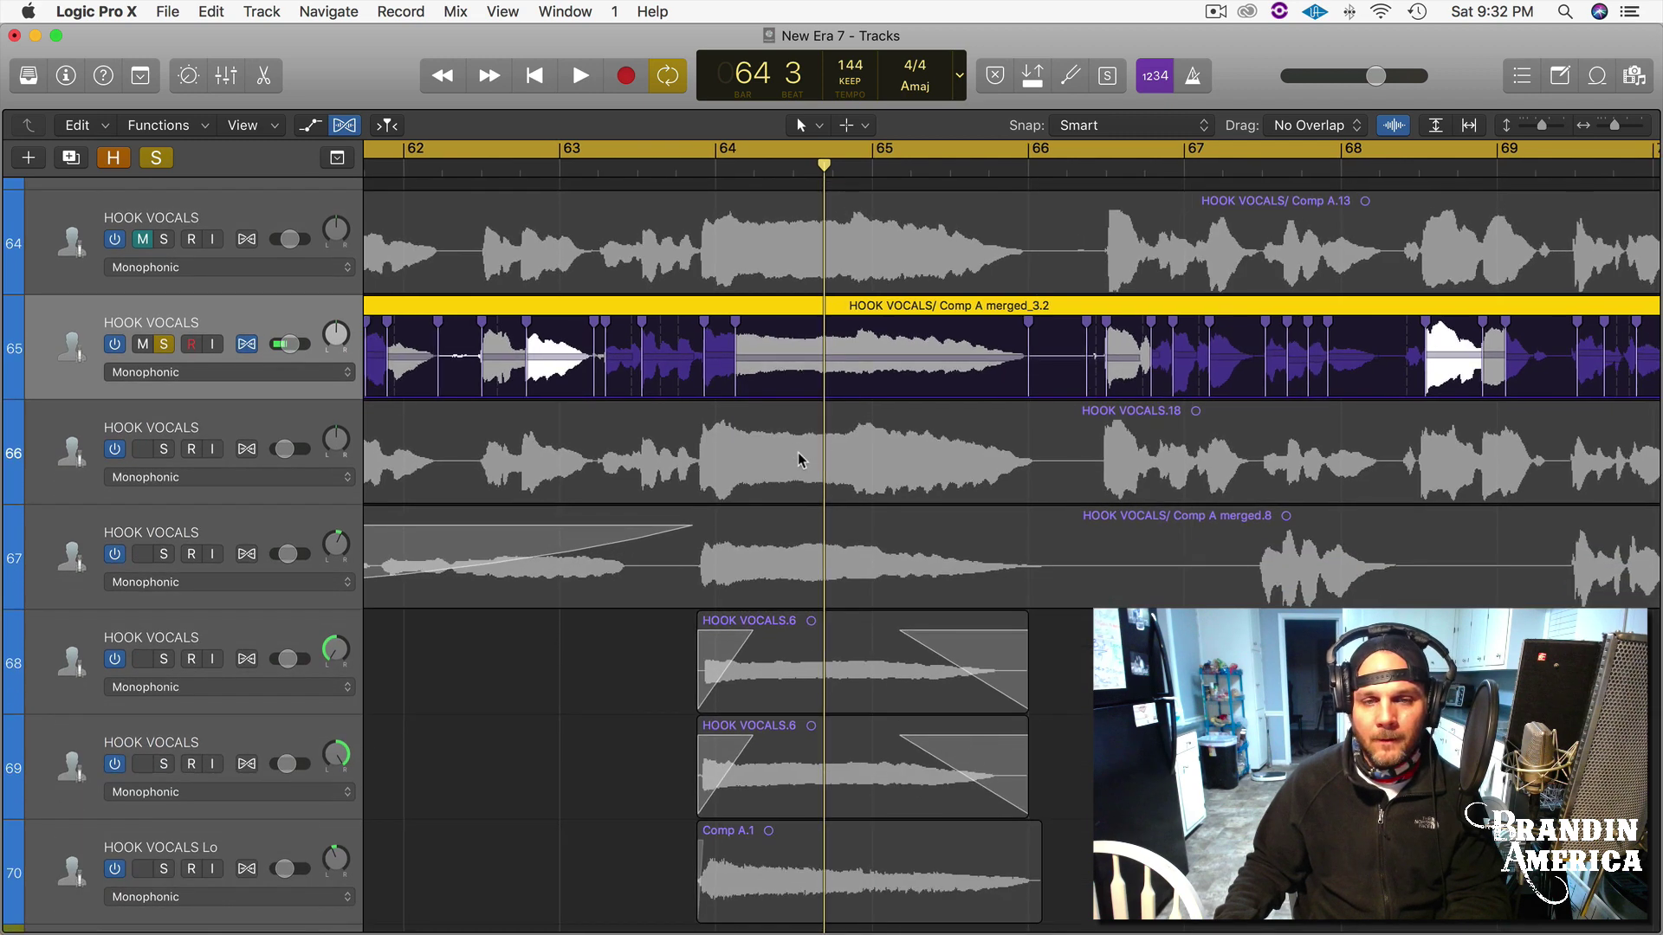
pyautogui.press('super+Left')
pyautogui.press('super+Left')
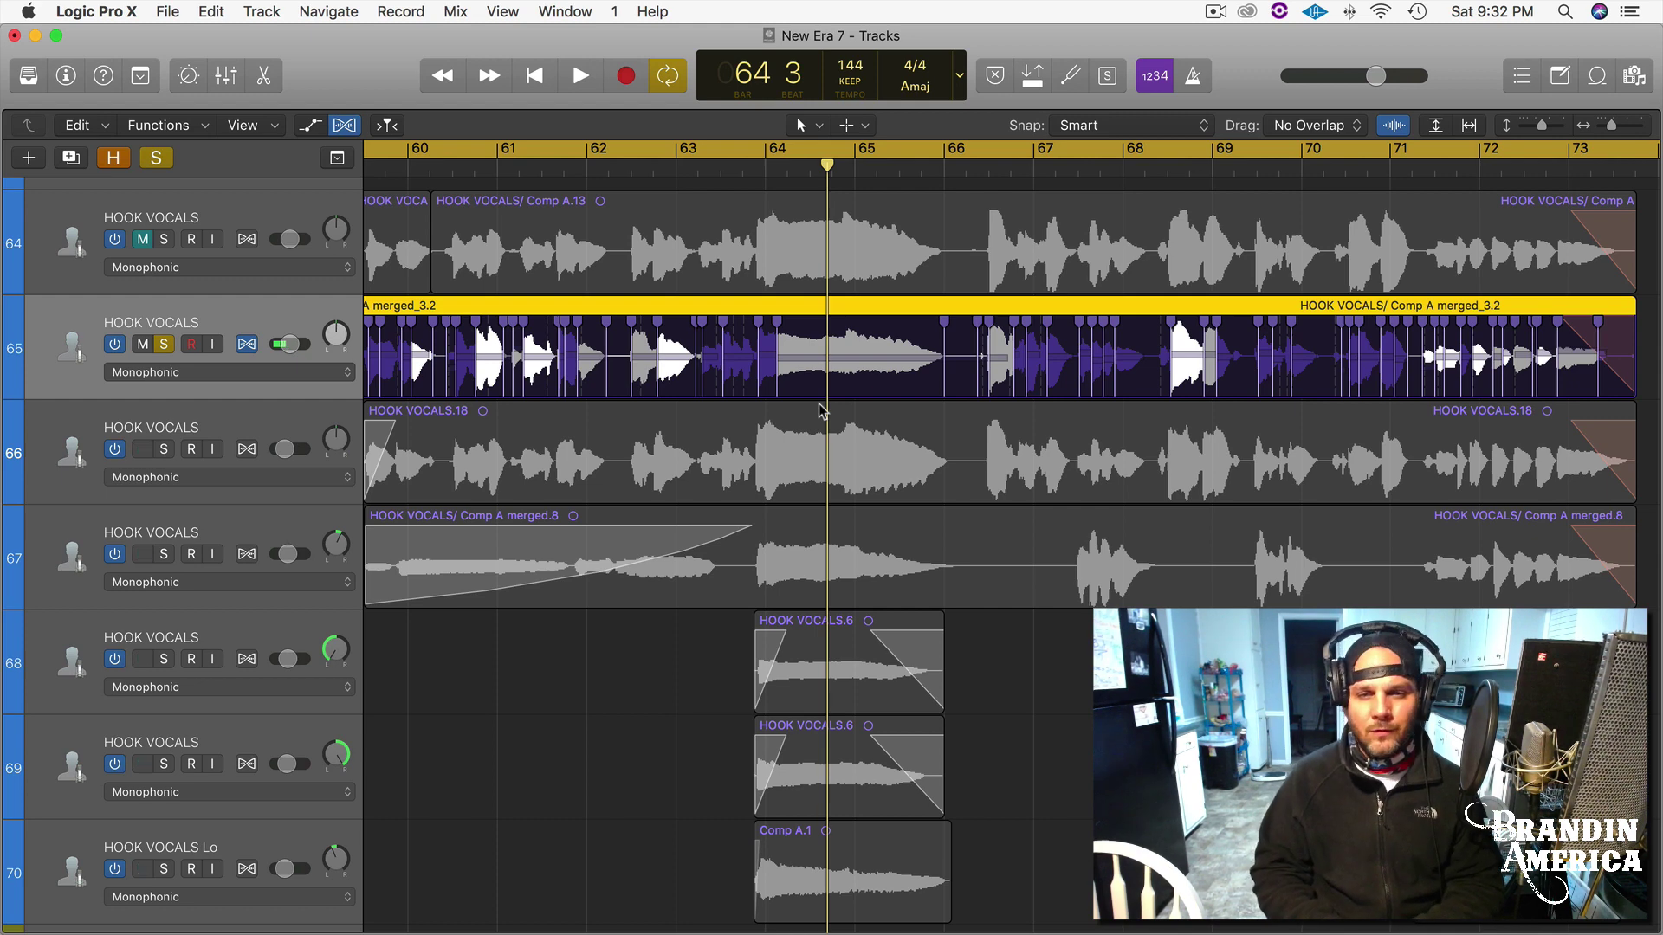
pyautogui.click(694, 649)
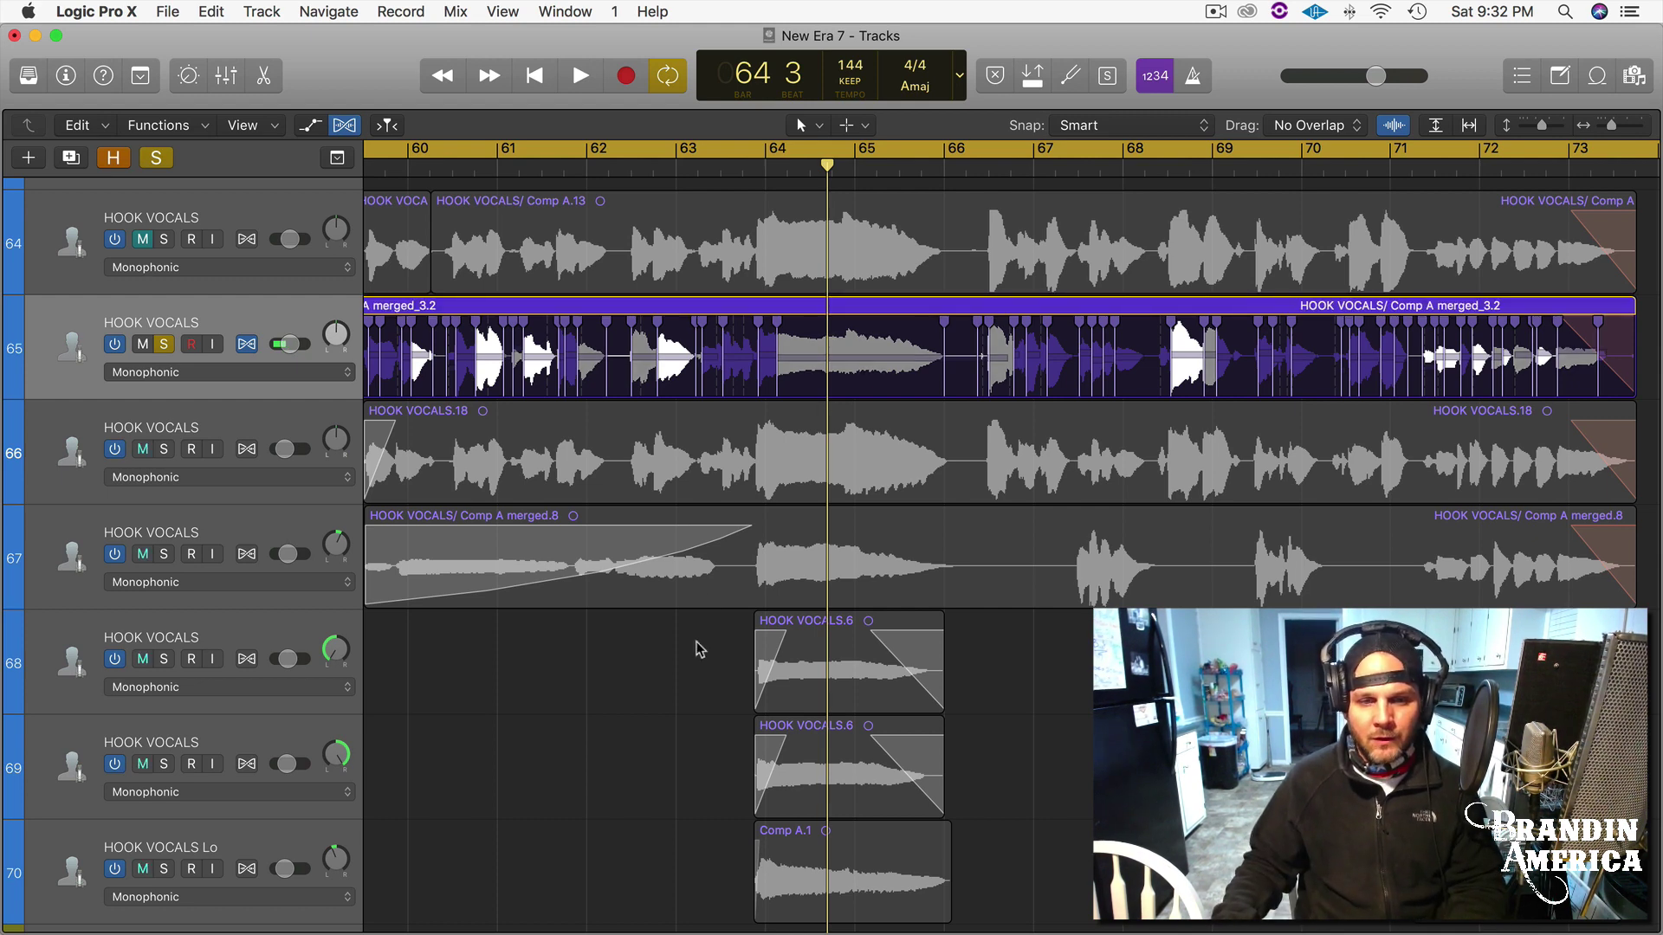
pyautogui.keyDown('ctrl'); pyautogui.keyDown('alt'); pyautogui.click(720, 589); pyautogui.keyUp('alt'); pyautogui.keyUp('ctrl')
pyautogui.press('super+Left')
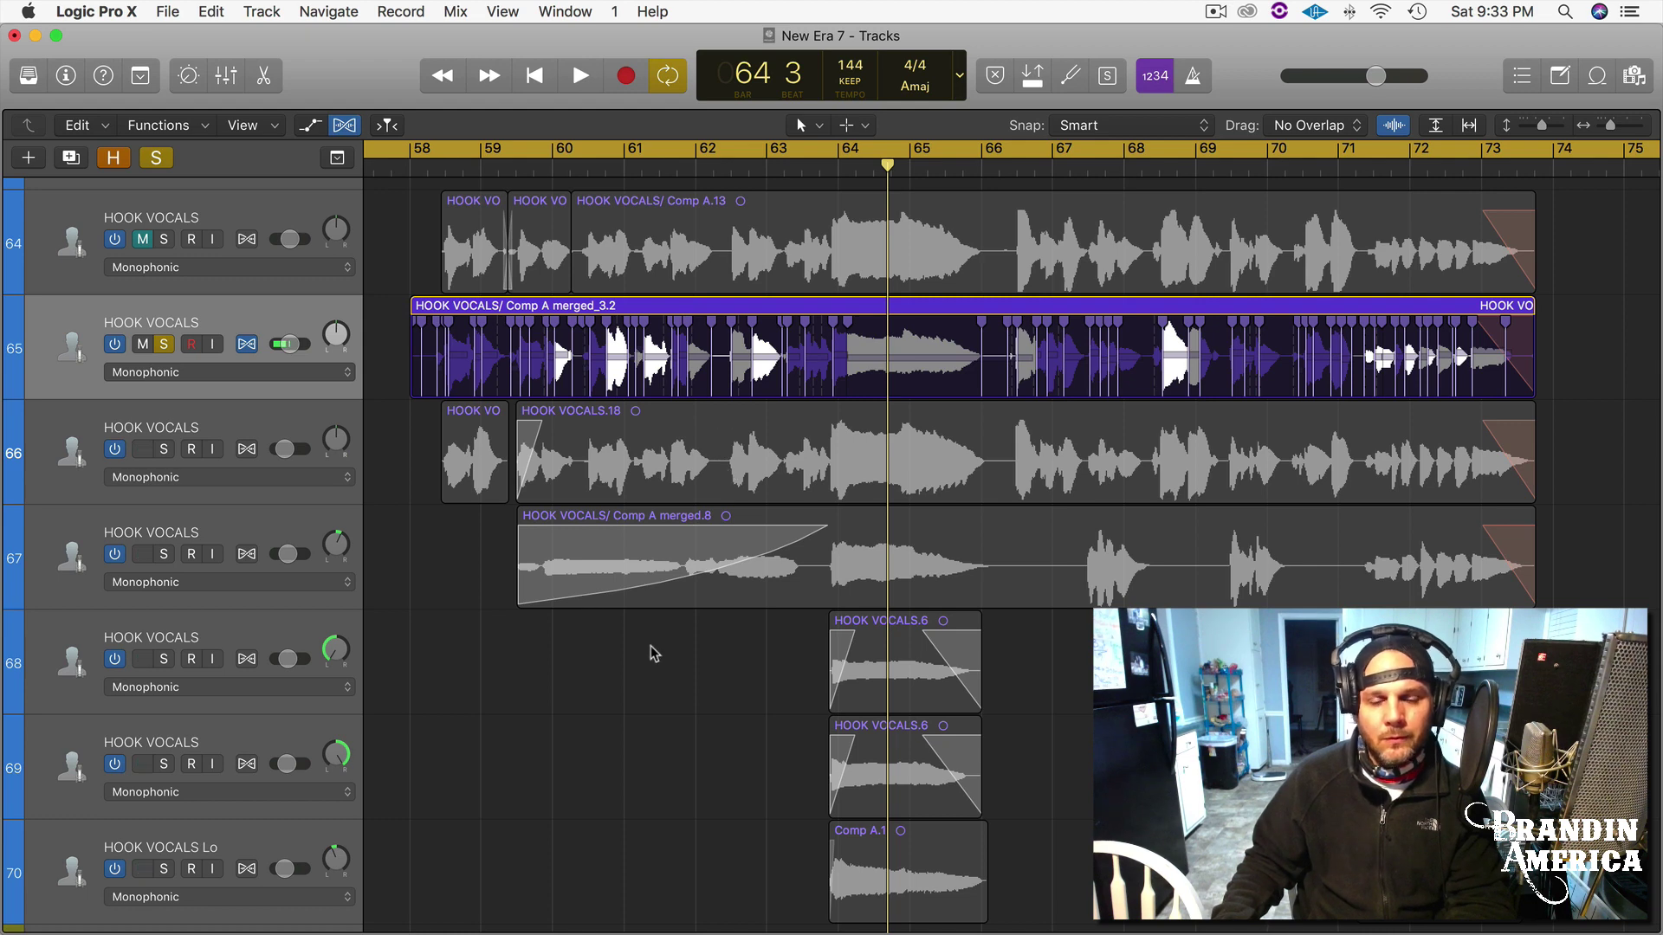
pyautogui.hscroll(2, 635, 649)
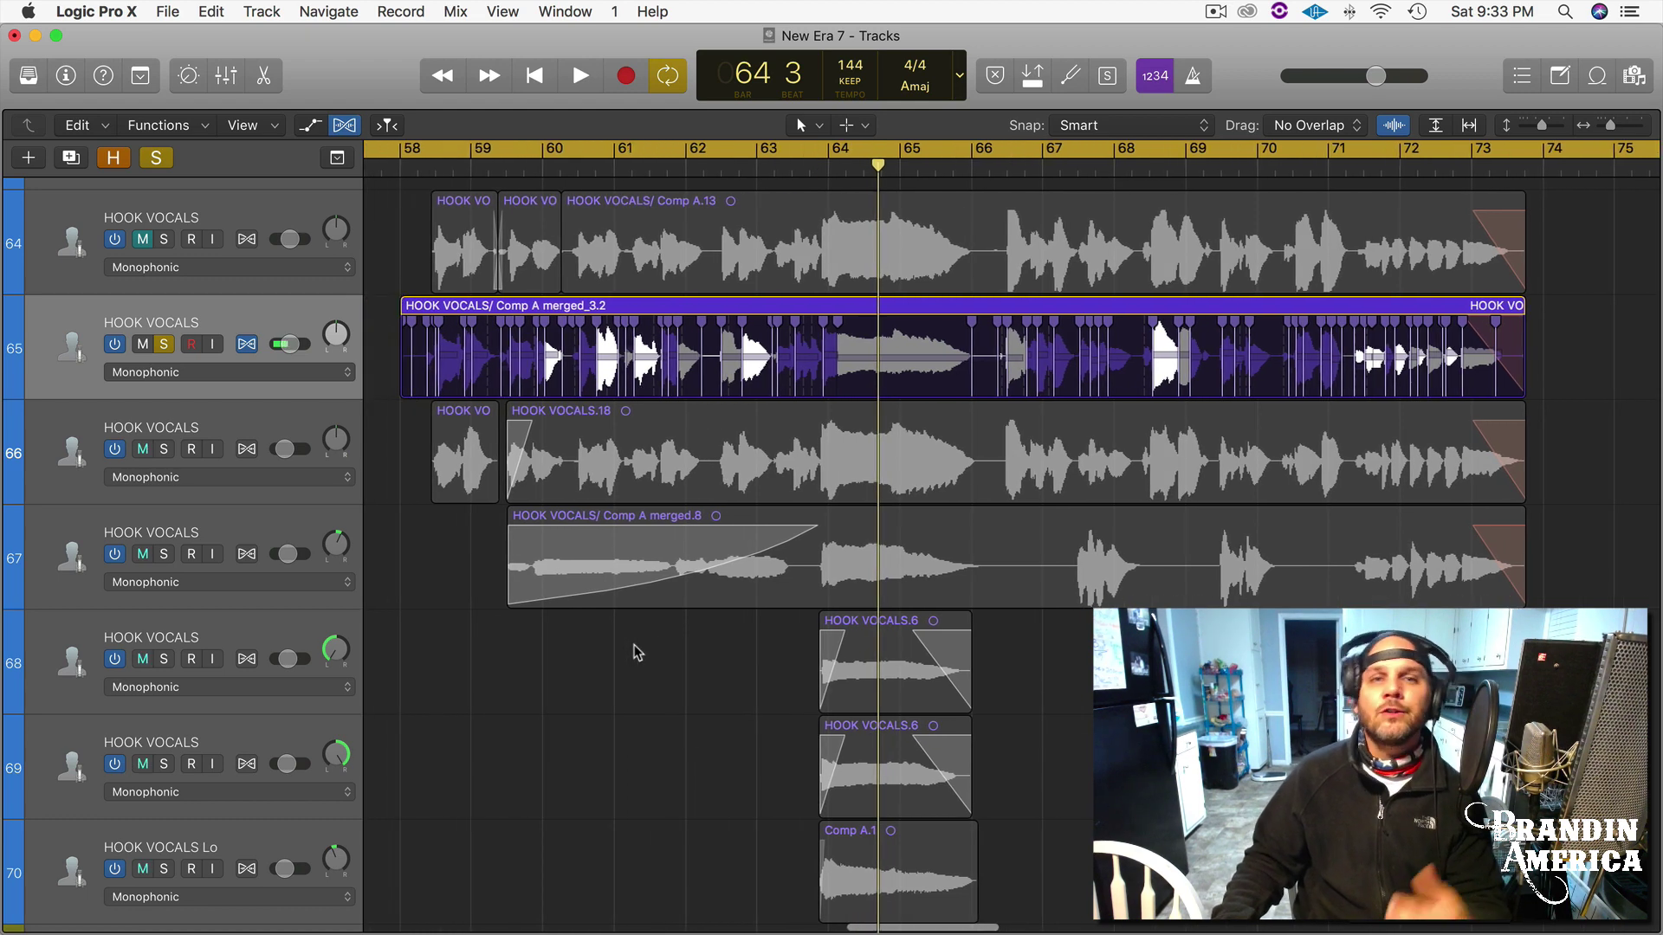